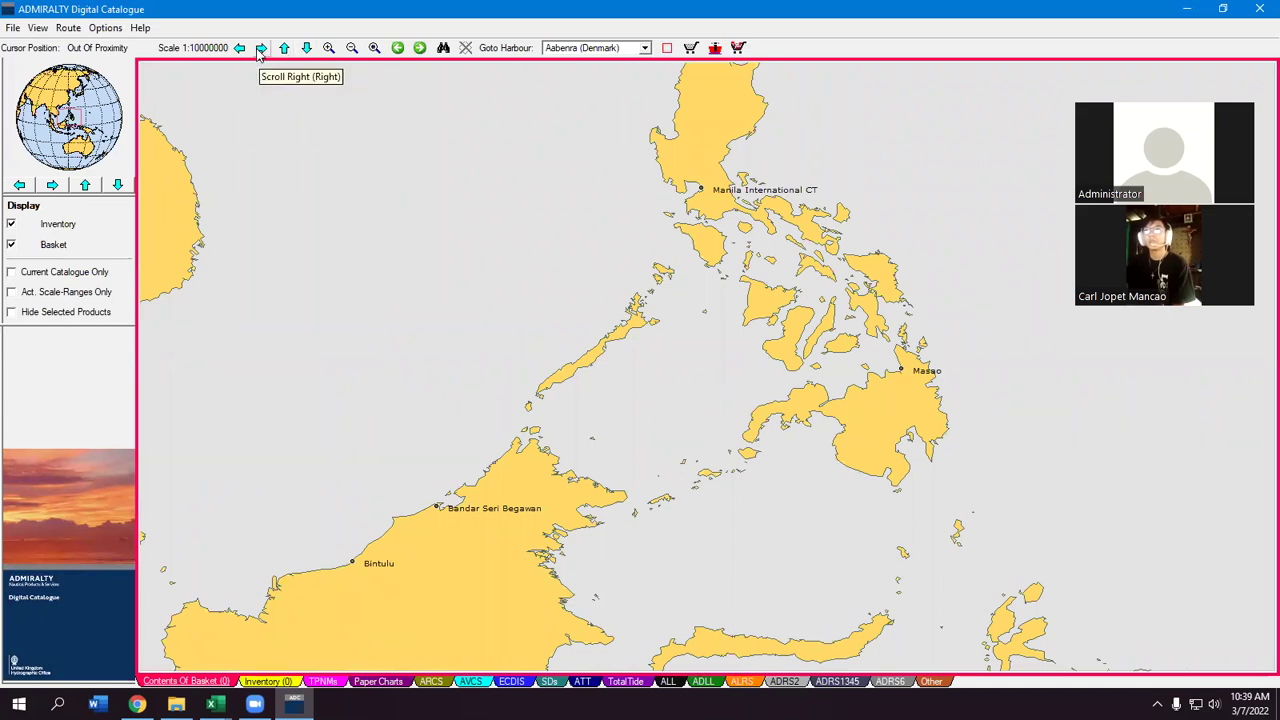
- Create a new route starting at General Santos on Mindanao's south coast, with its second waypoint in open water southwest of the bay
click(260, 48)
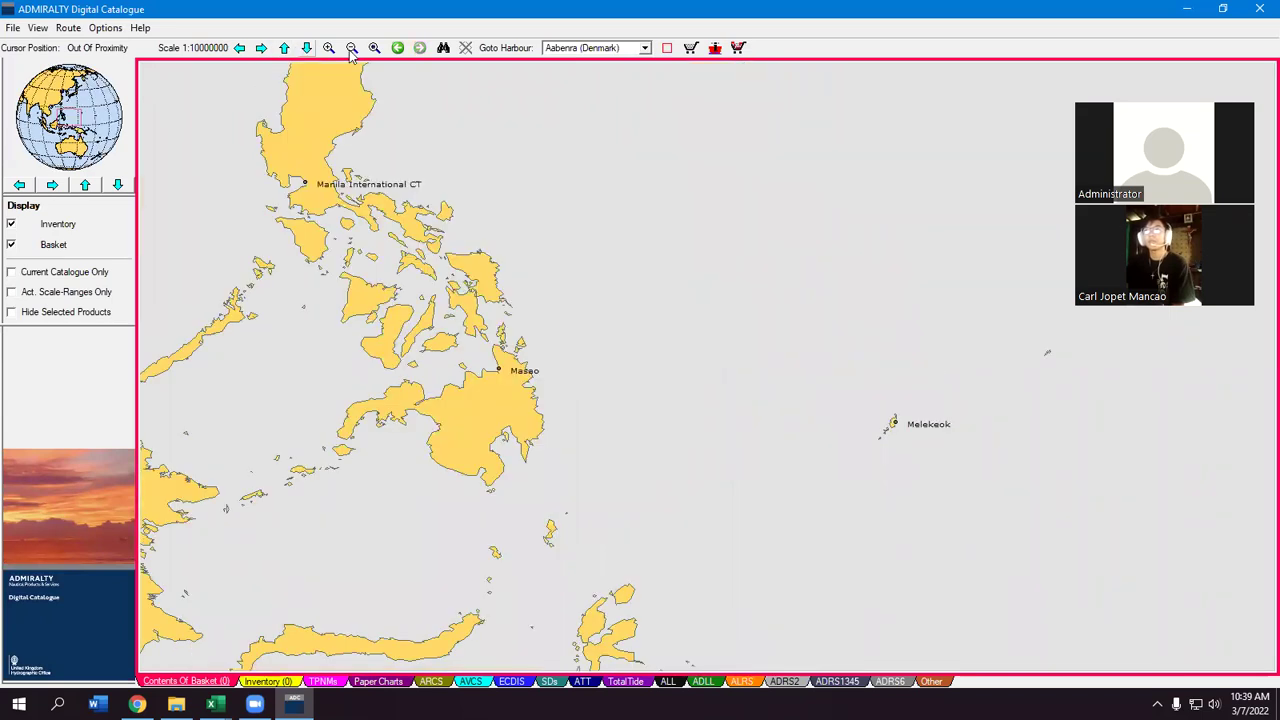
click(351, 48)
click(328, 48)
click(235, 48)
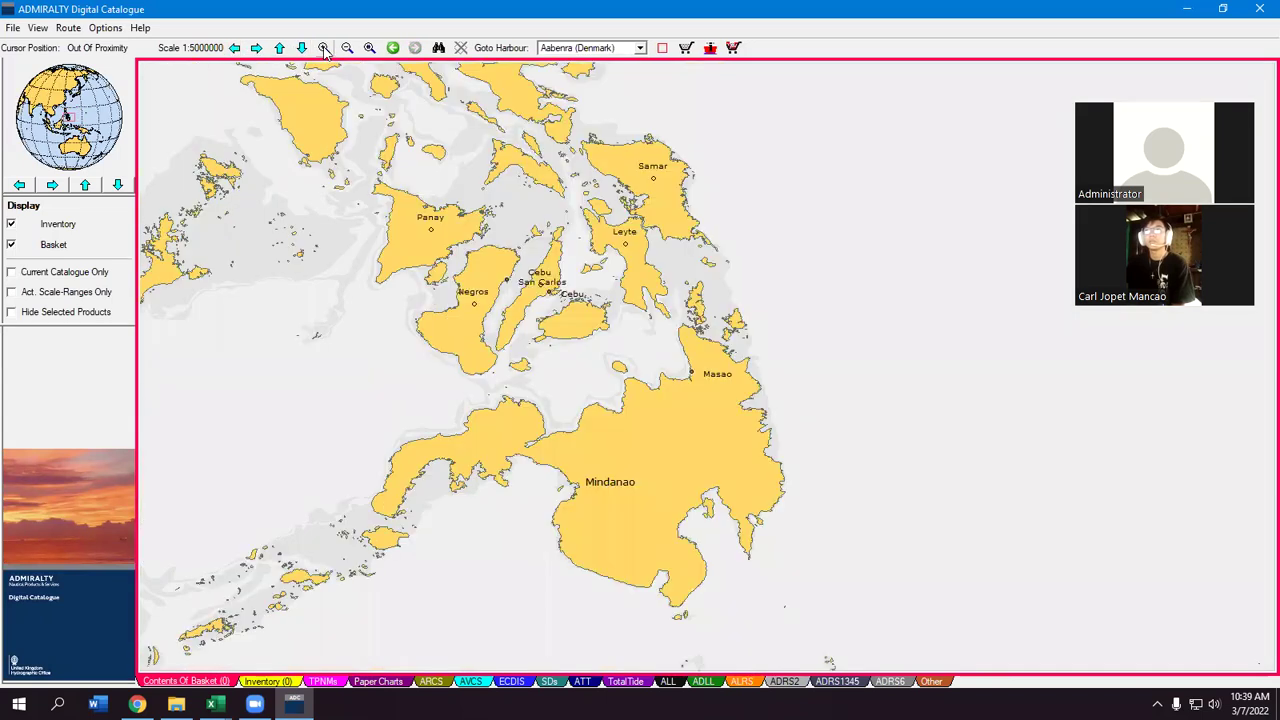
click(323, 48)
click(302, 48)
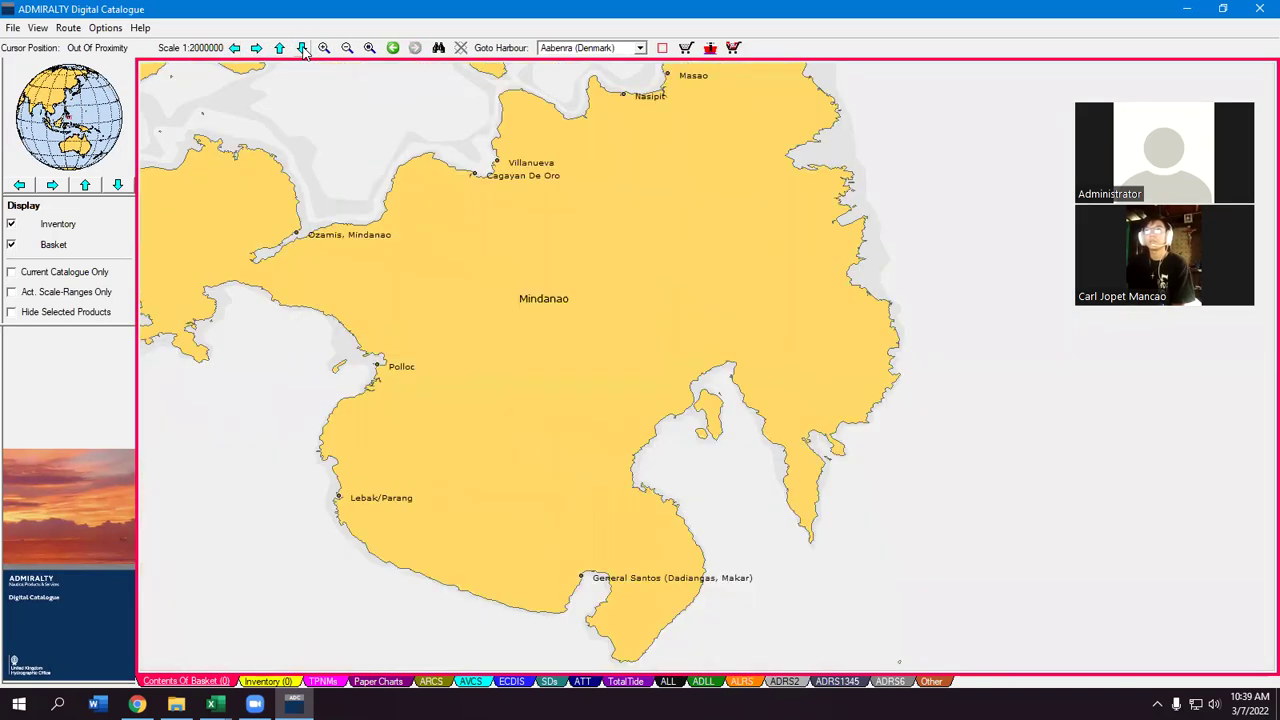
click(302, 48)
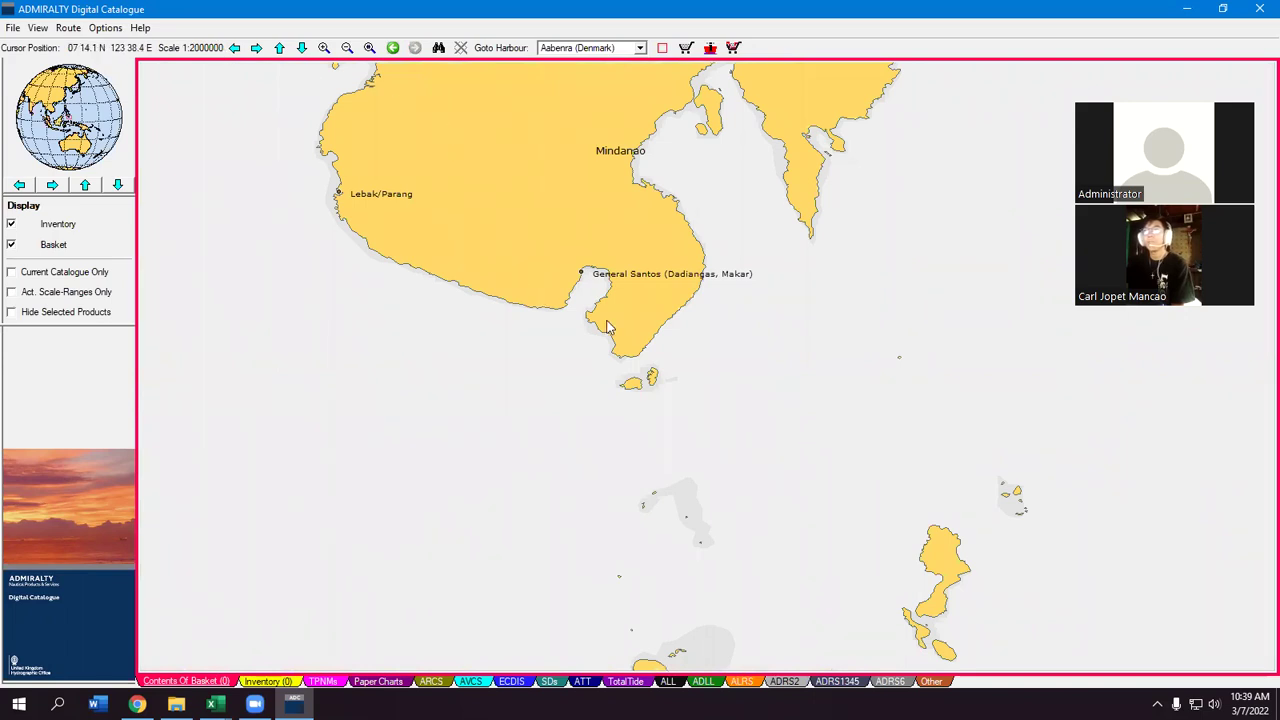
click(67, 29)
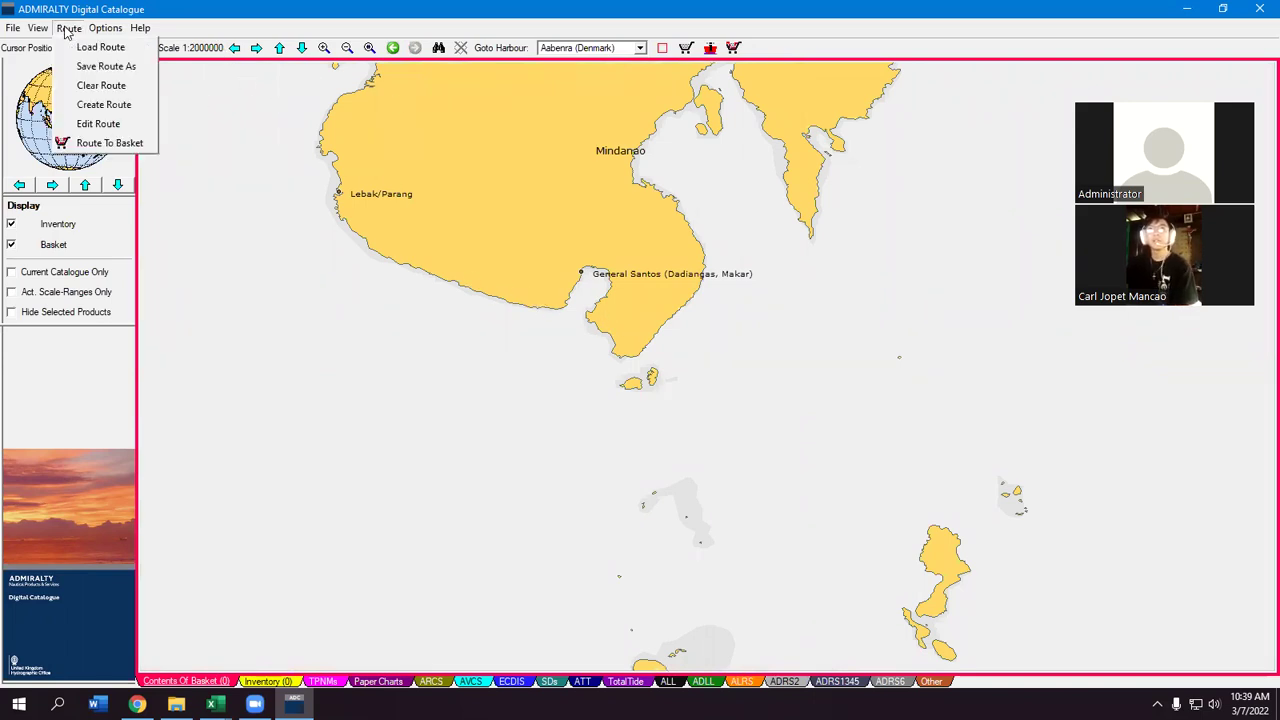
click(91, 105)
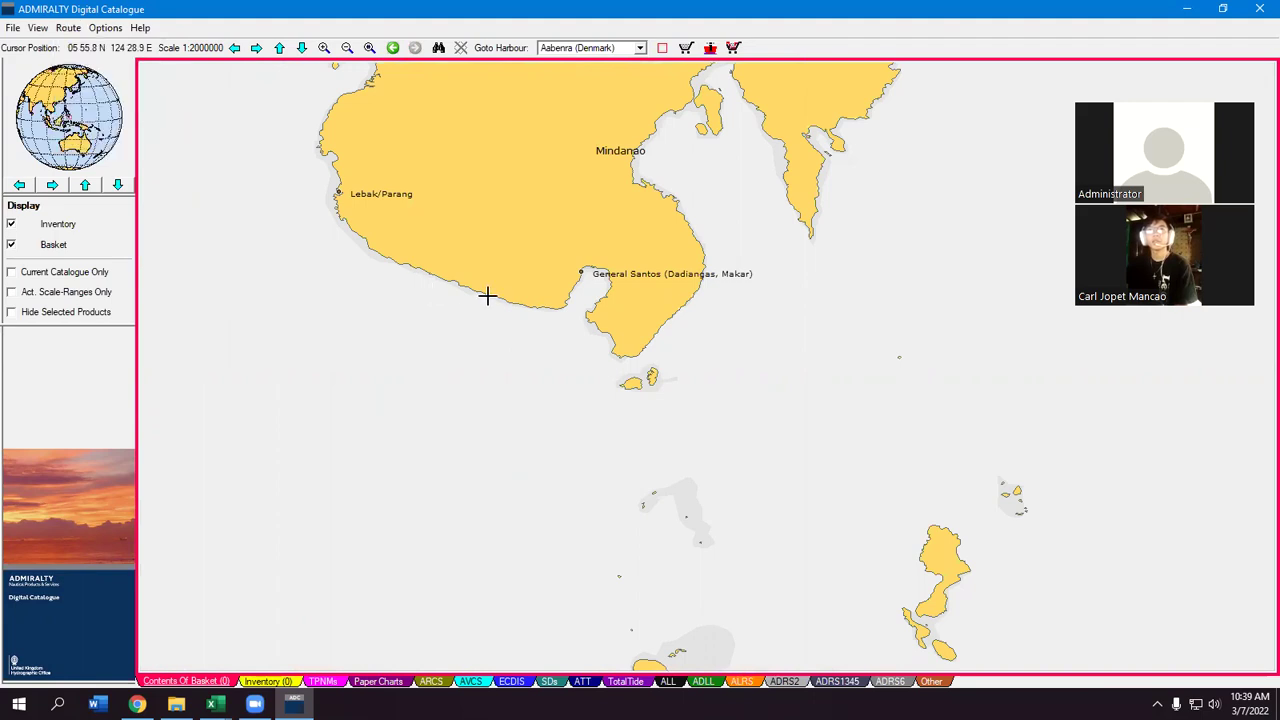
click(586, 277)
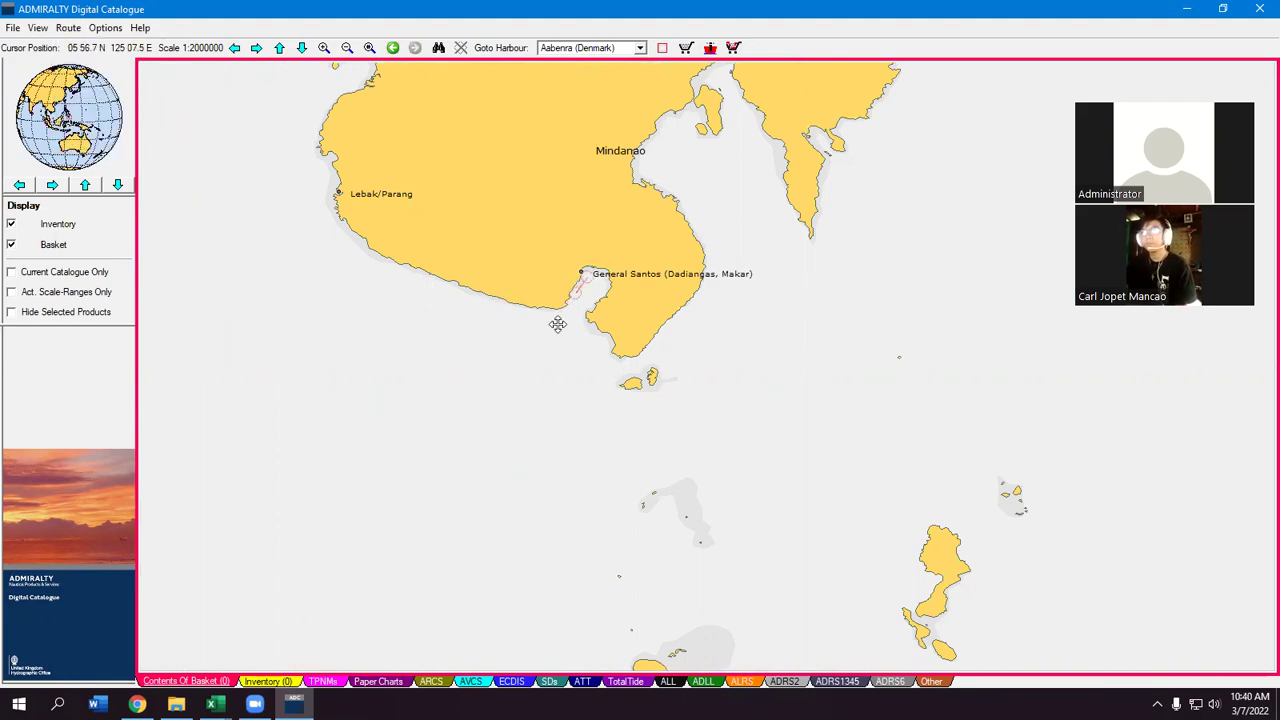
click(536, 362)
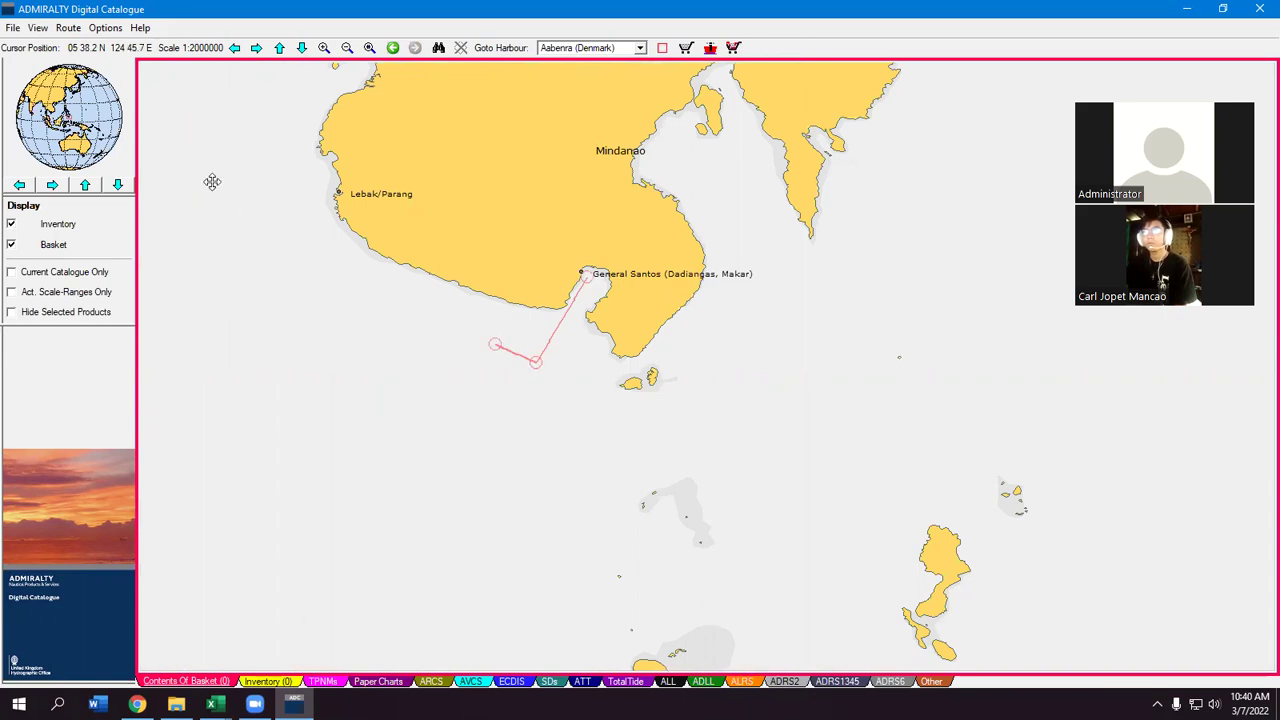
- Extend the route through the strait south of Zamboanga with a waypoint to its west, then one off Mindoro's northeast coast
click(234, 48)
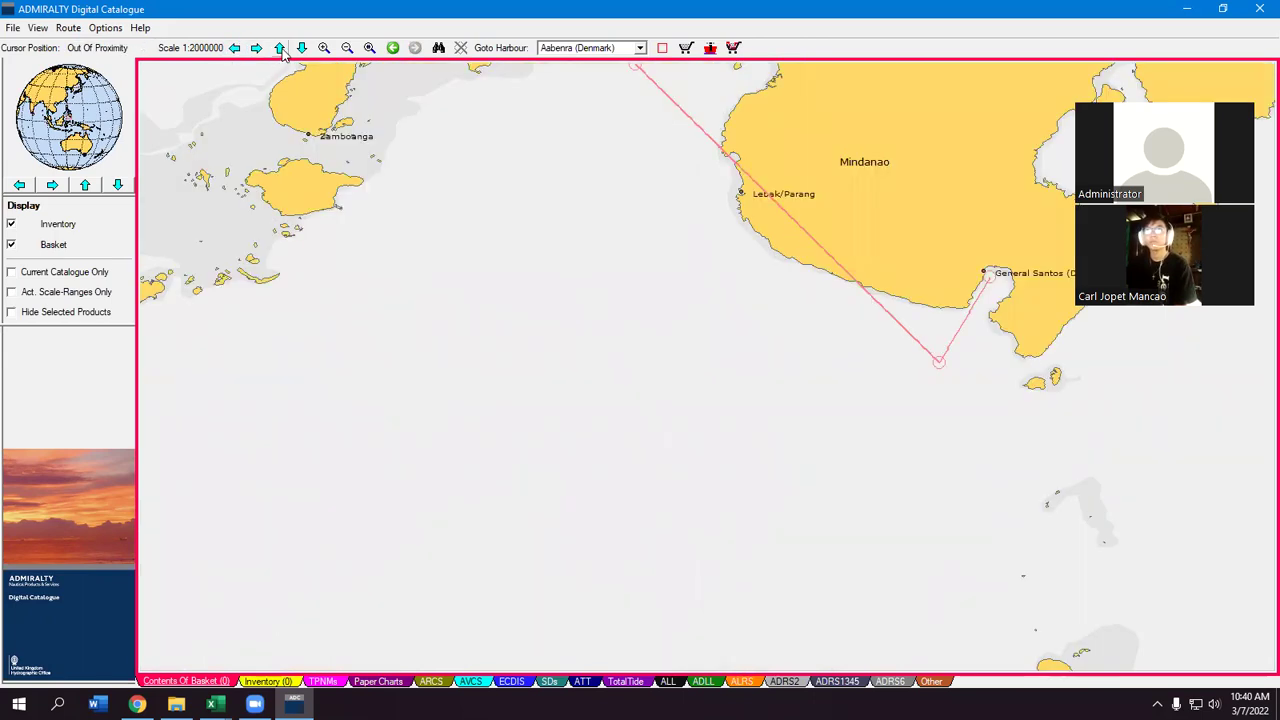
click(279, 48)
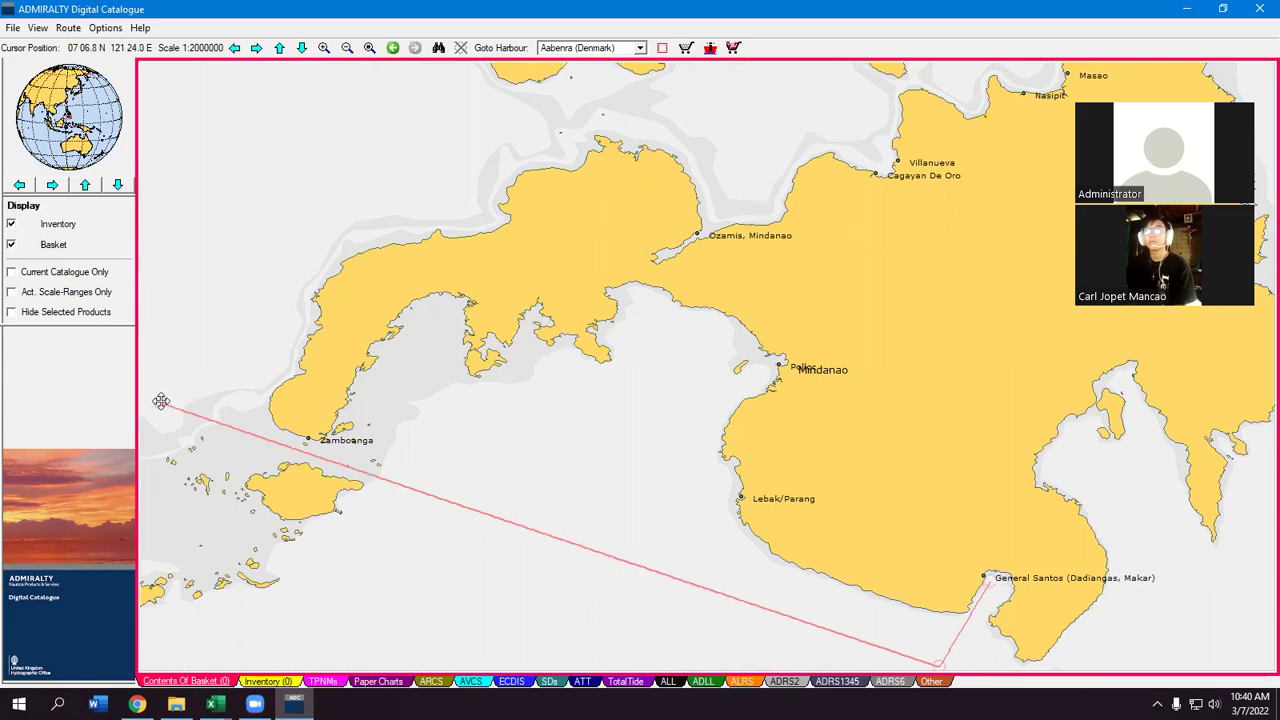
click(236, 49)
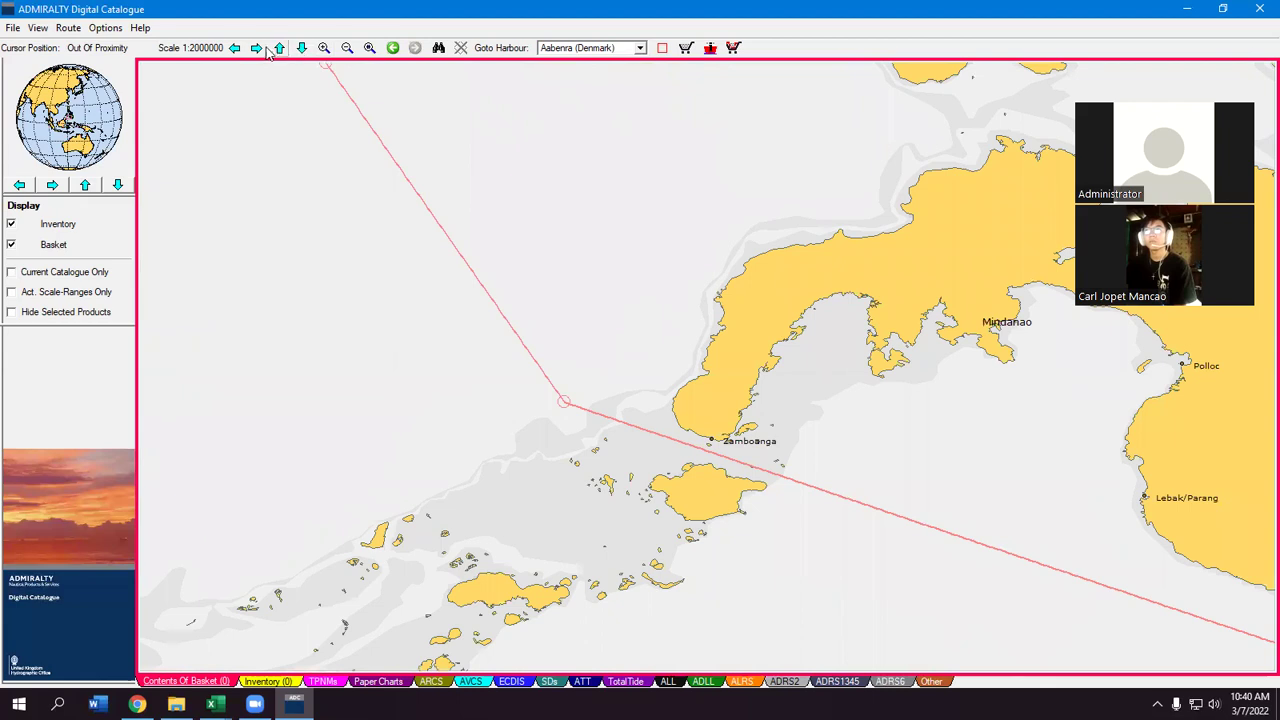
click(279, 48)
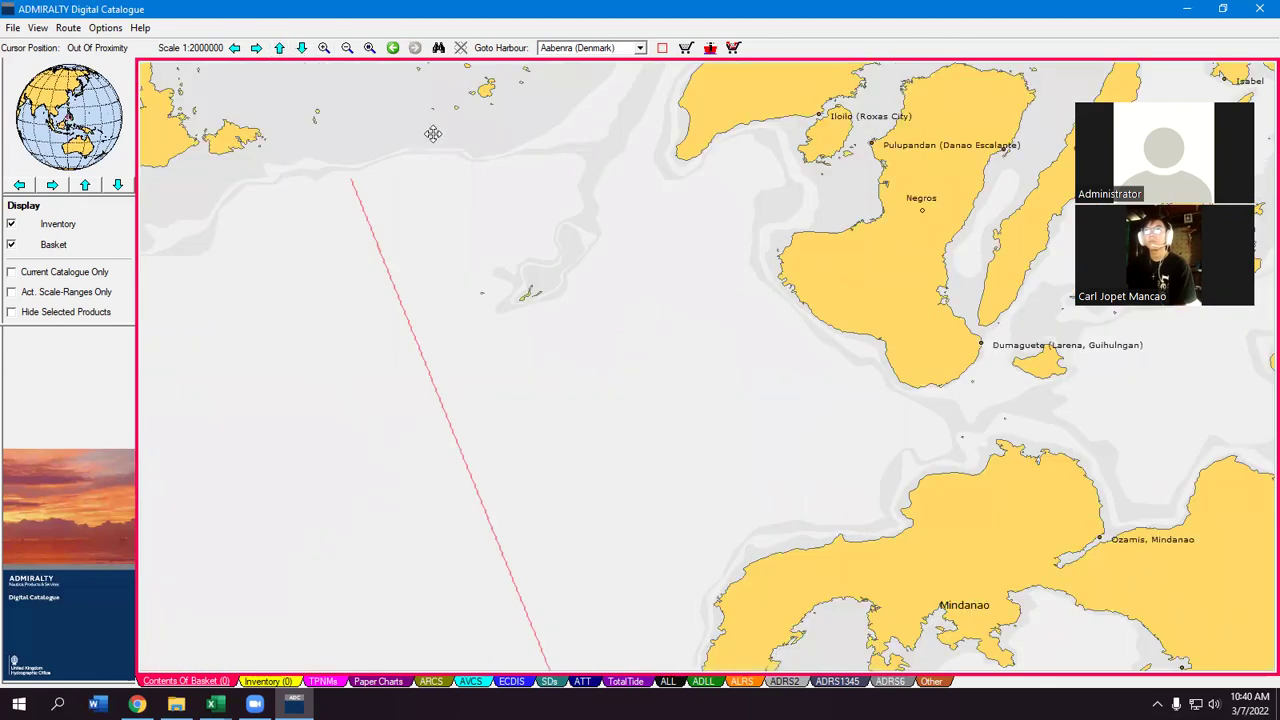
click(347, 48)
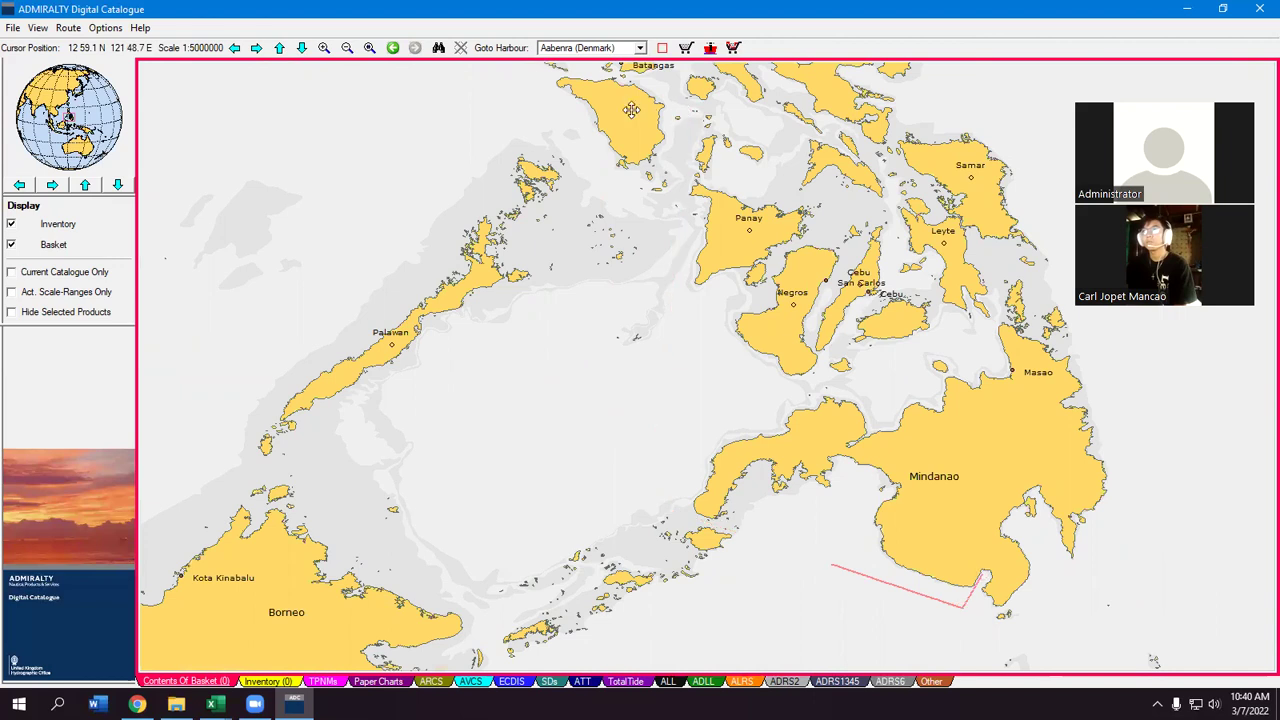
- Route through the passage between Mindoro and Luzon with two more waypoints, end at Batangas, and turn off route editing
click(280, 48)
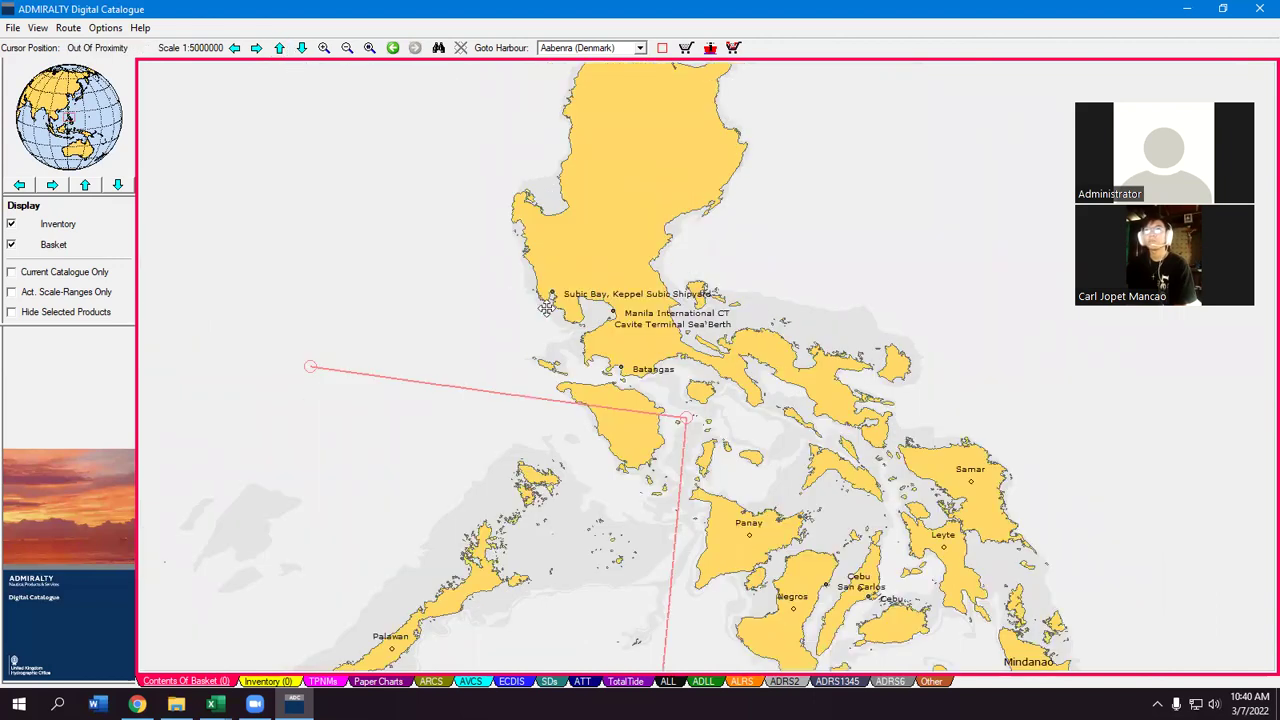
click(324, 48)
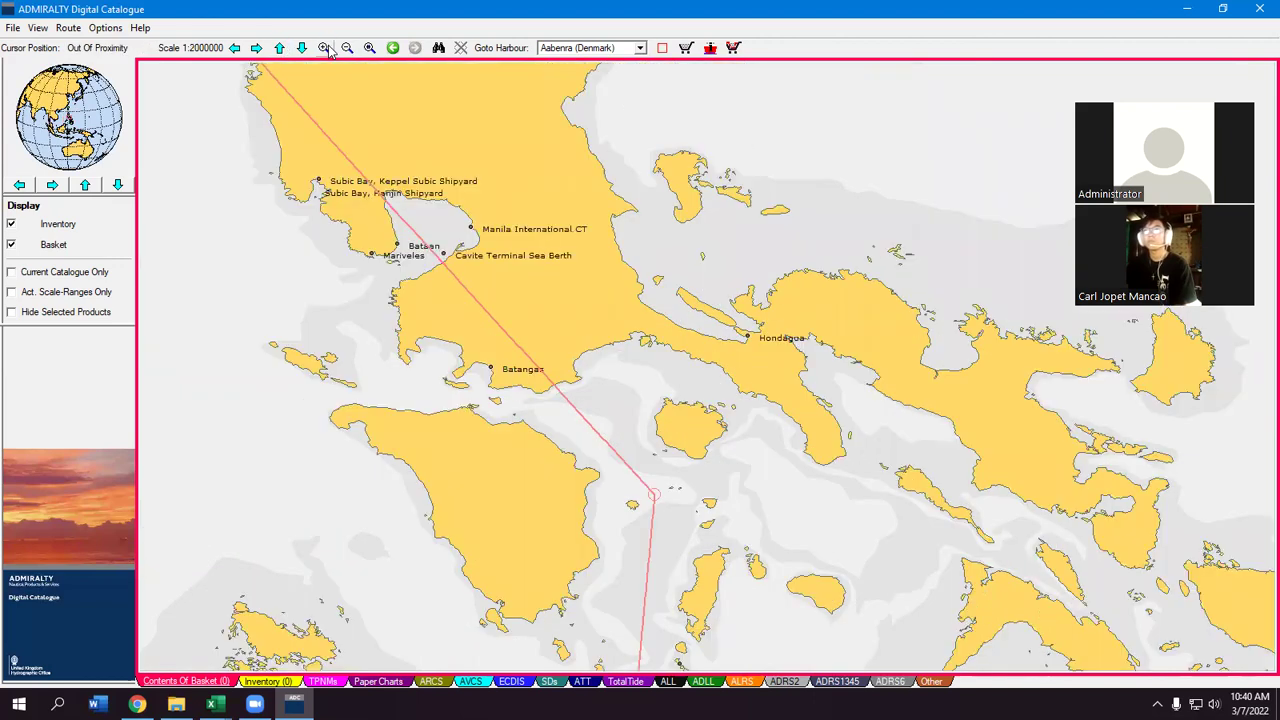
click(527, 402)
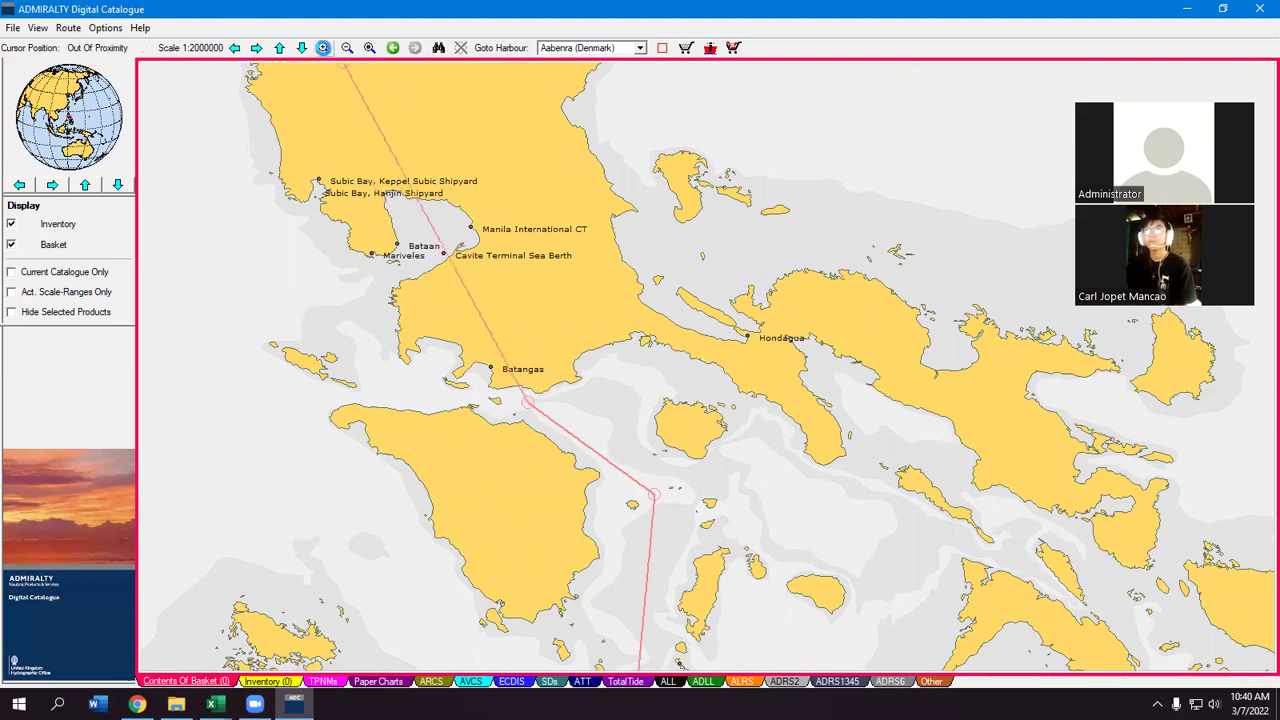
click(324, 48)
click(247, 407)
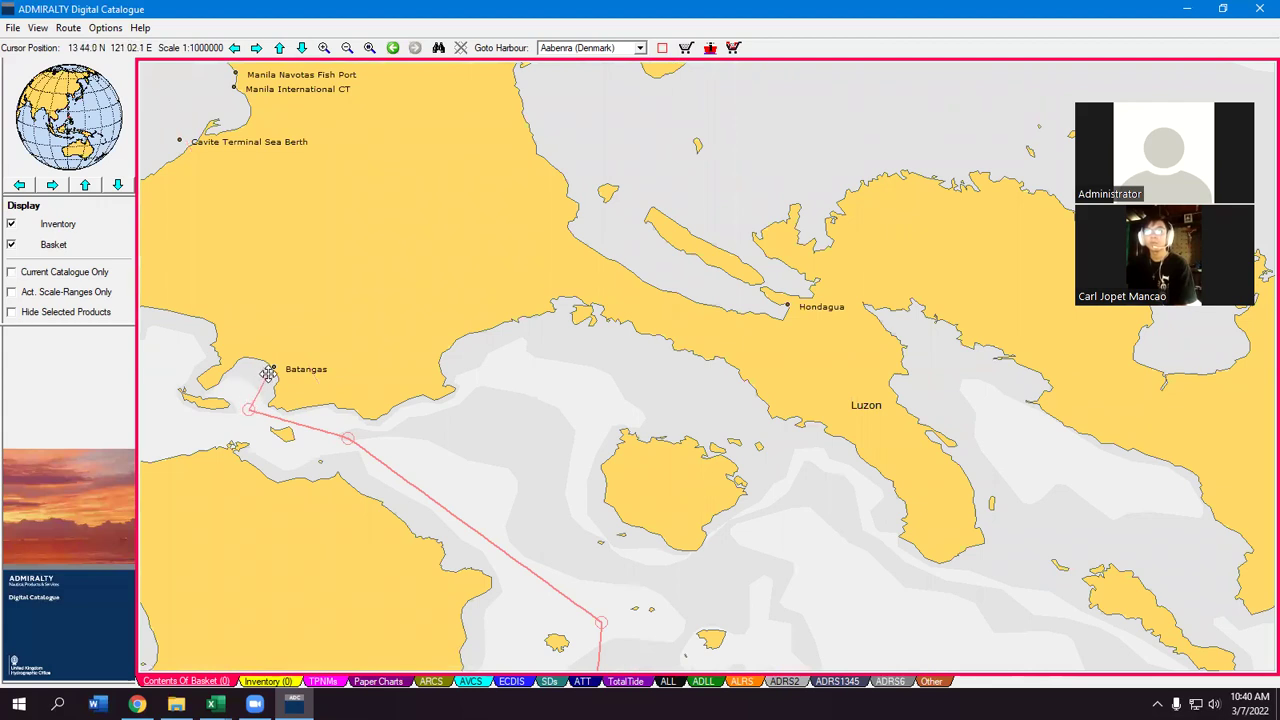
click(269, 372)
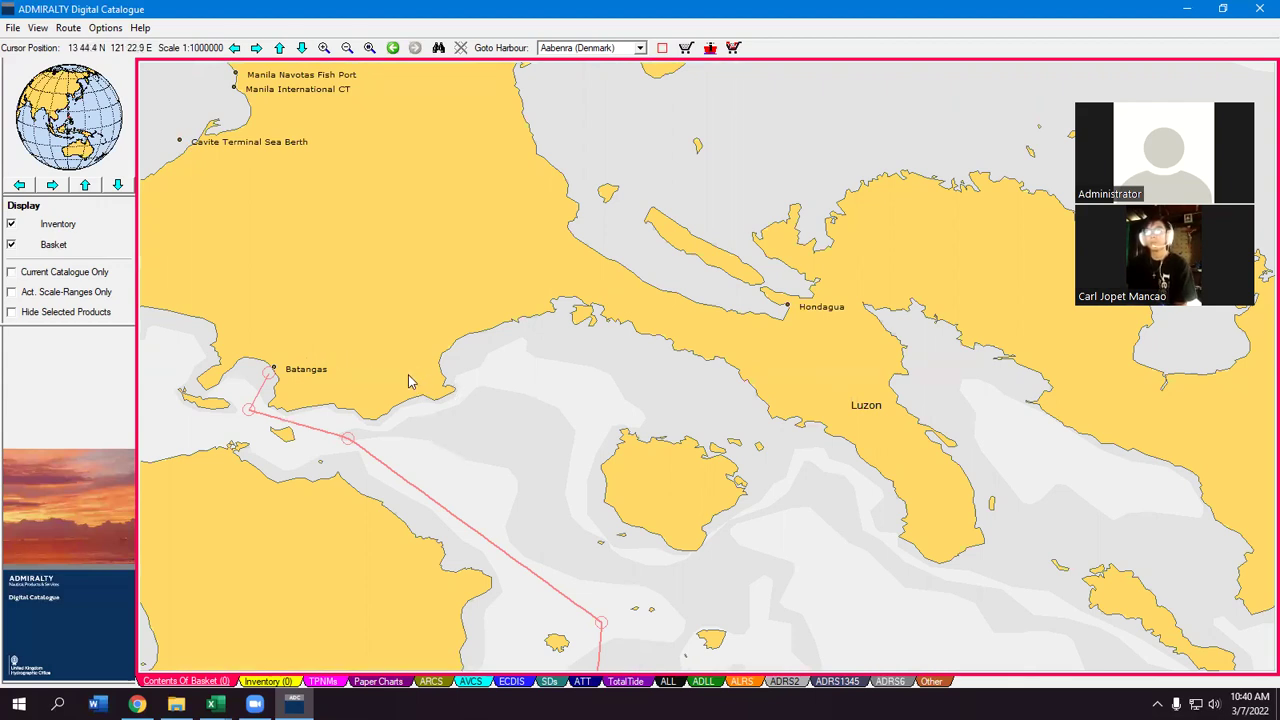
click(70, 28)
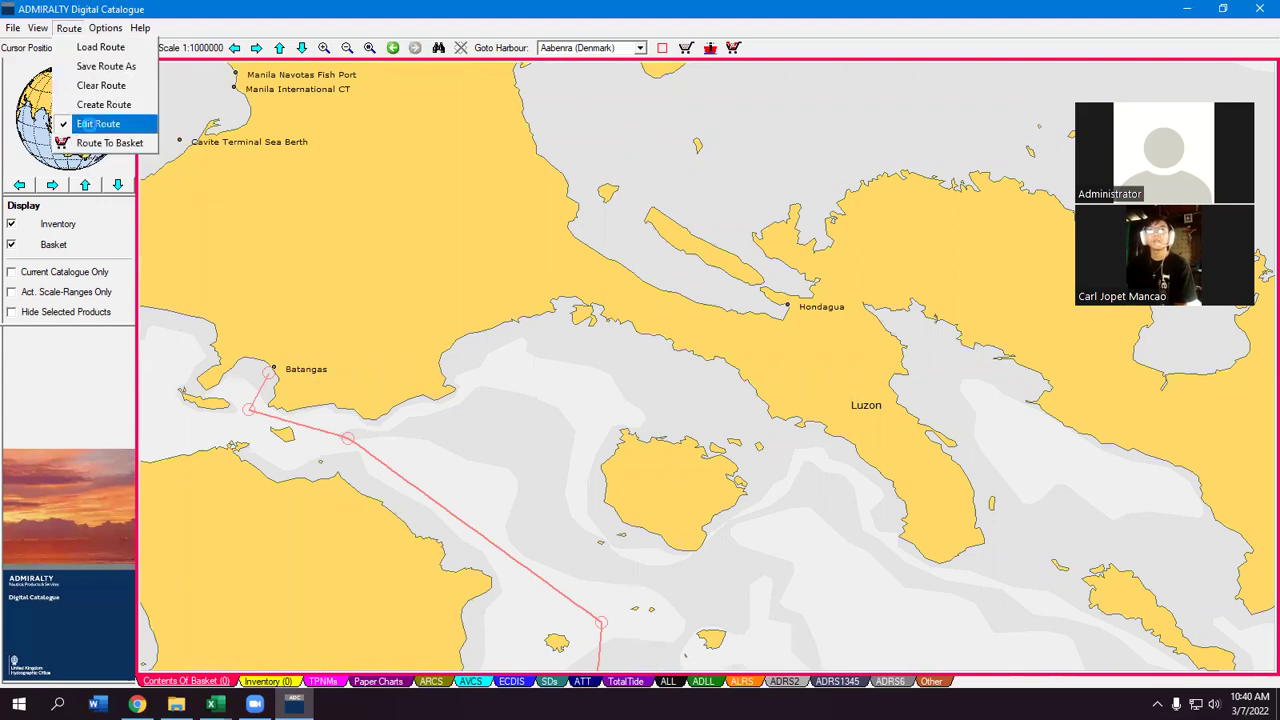
click(90, 124)
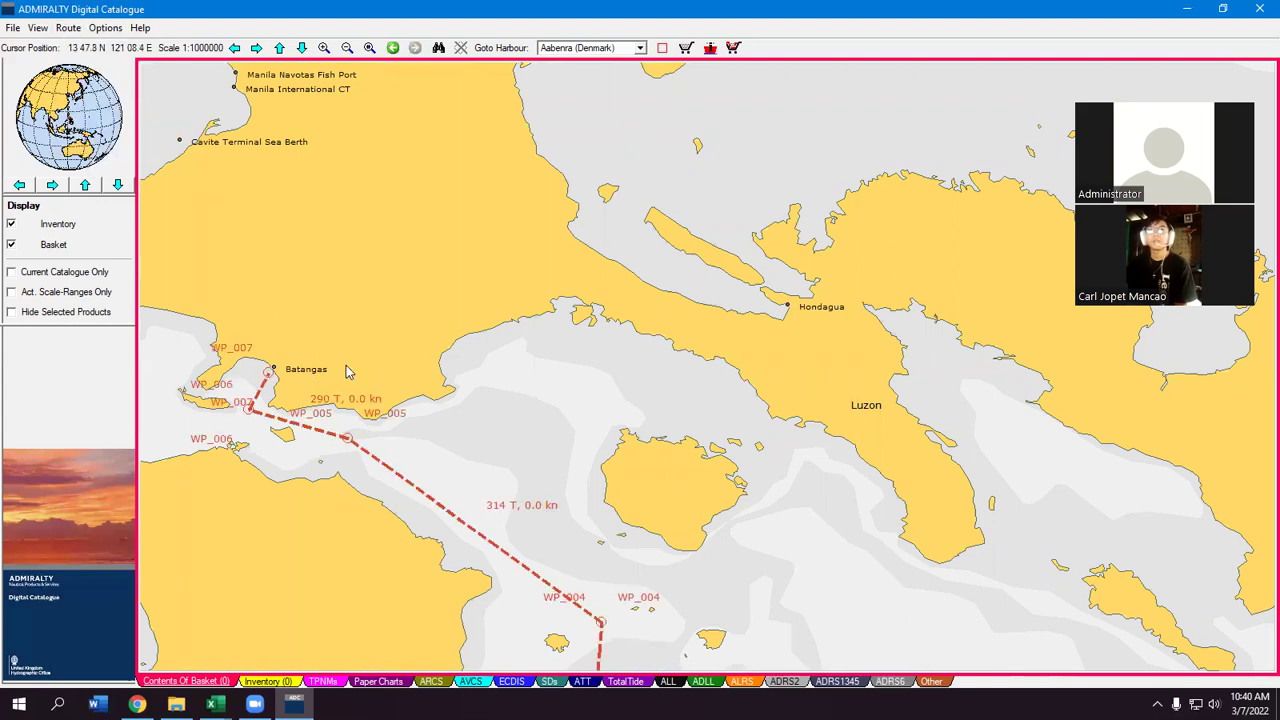
- Display the Admiralty Paper Charts along the route and hide the 1:5,000,000, 1:1,500,000 and 1:350,000 scale ranges
click(346, 48)
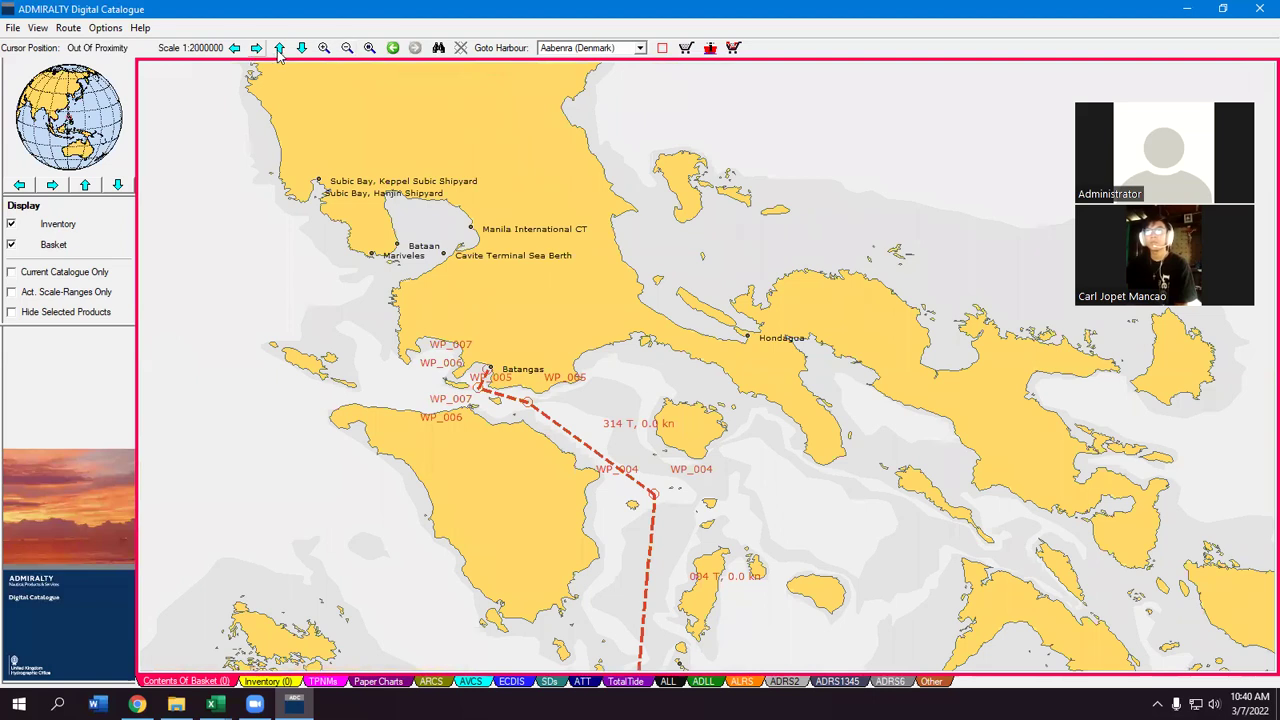
click(302, 48)
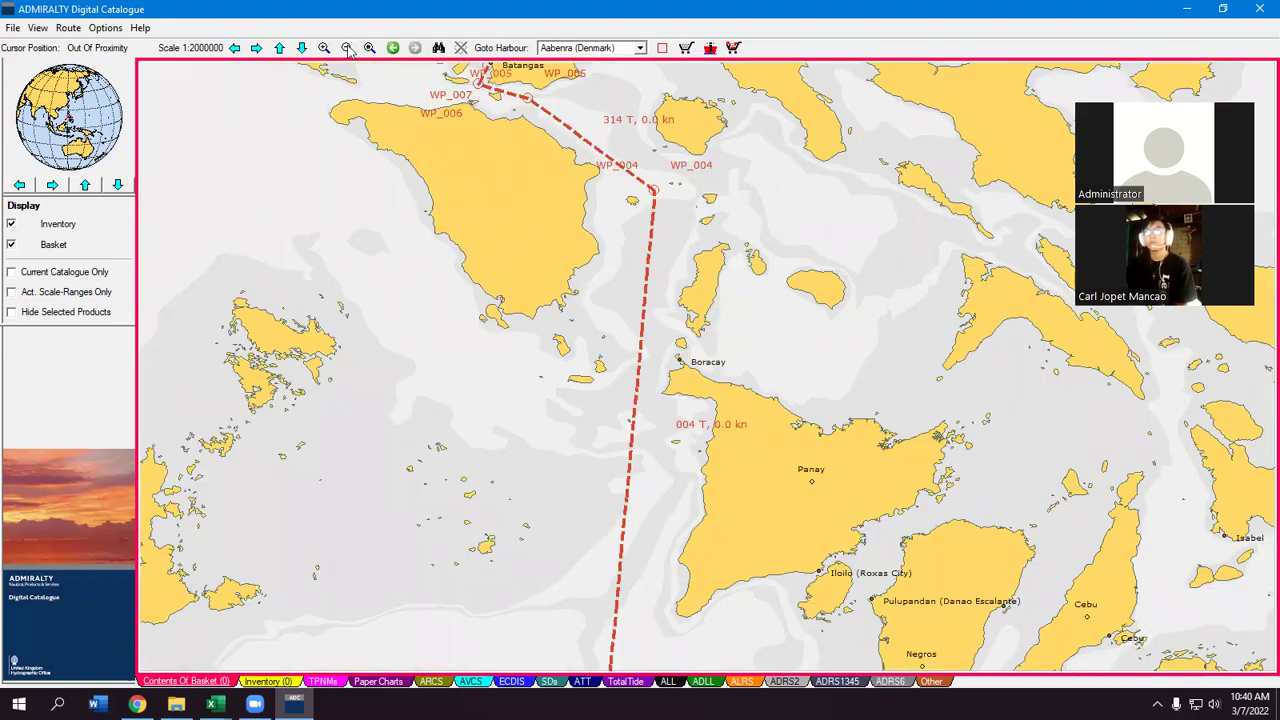
click(346, 48)
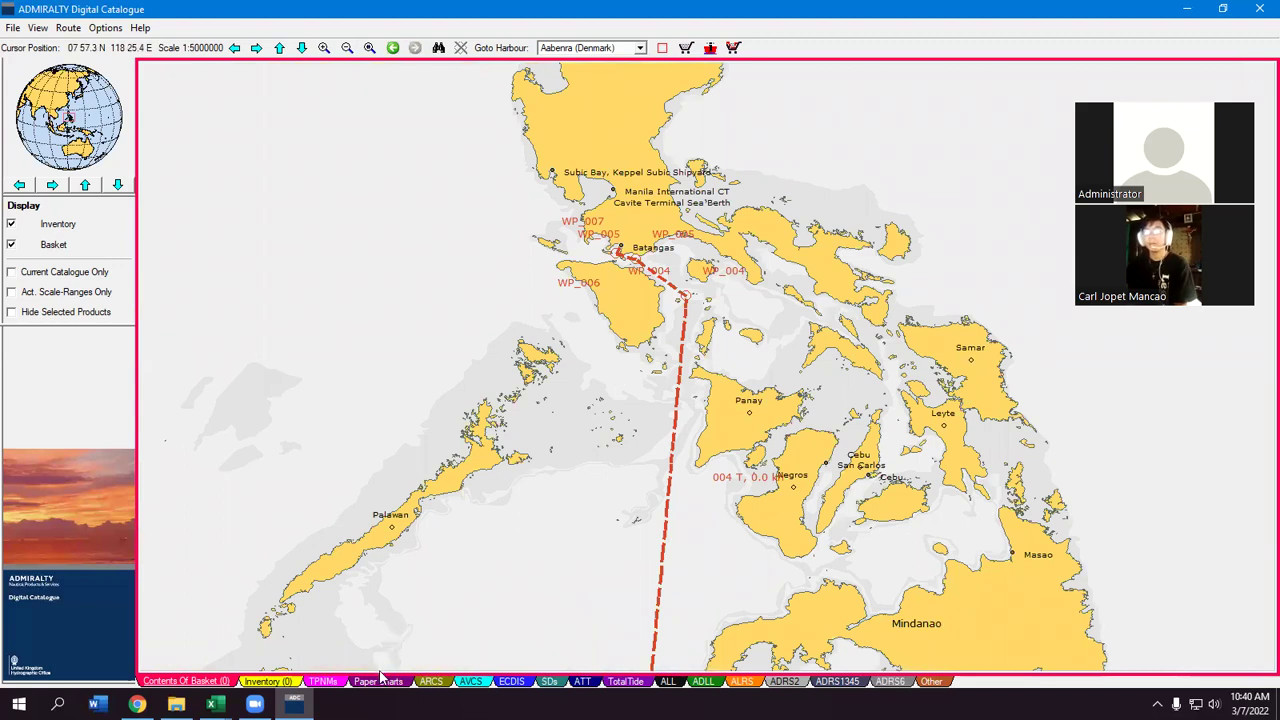
click(377, 681)
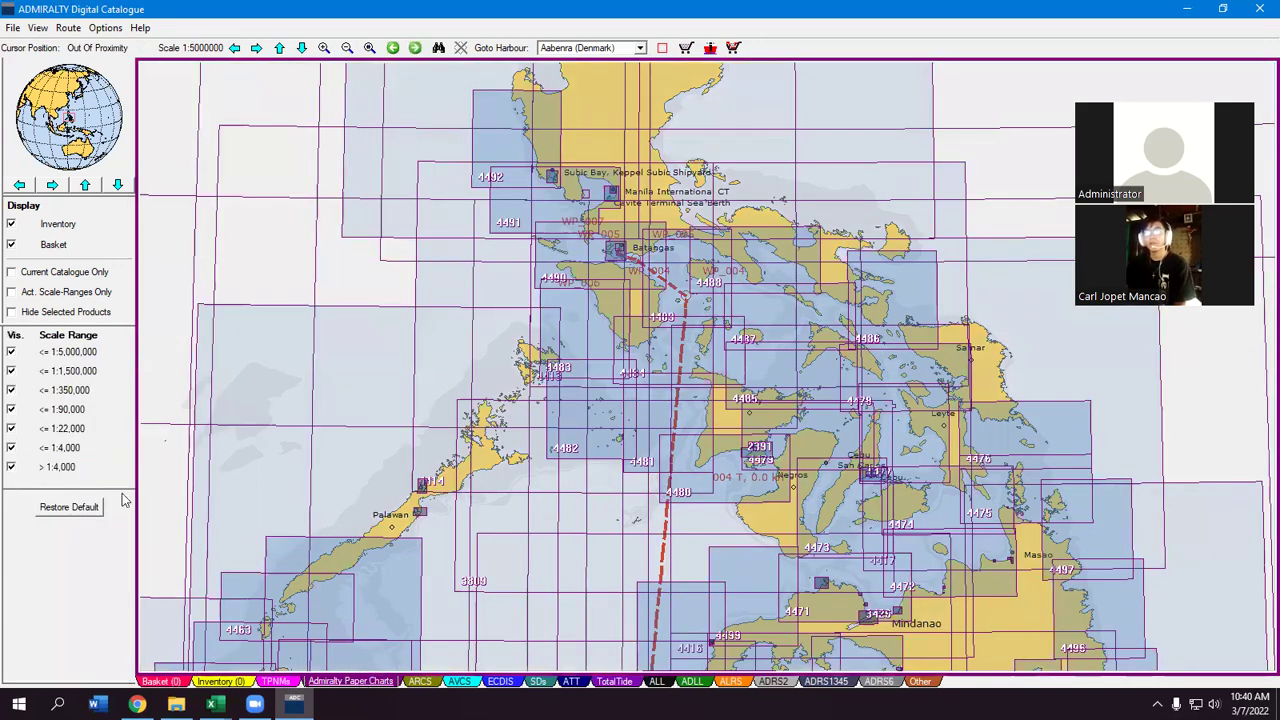
click(12, 351)
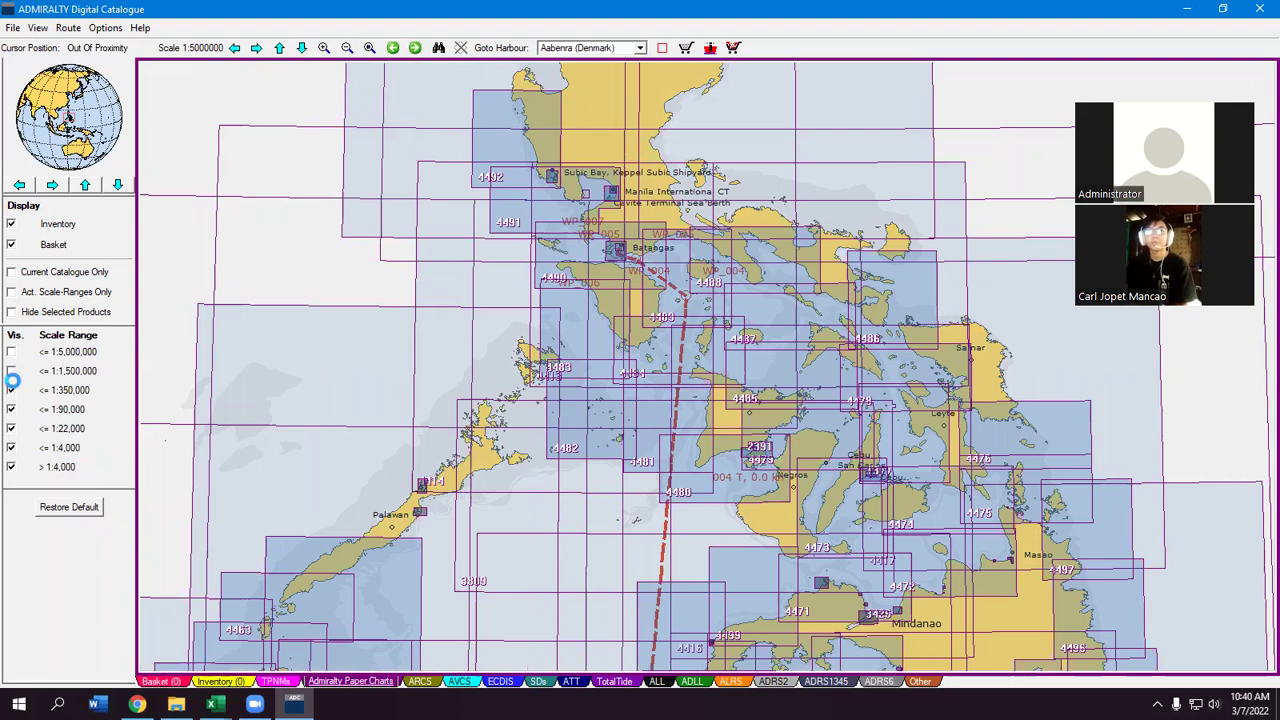
click(12, 373)
click(12, 391)
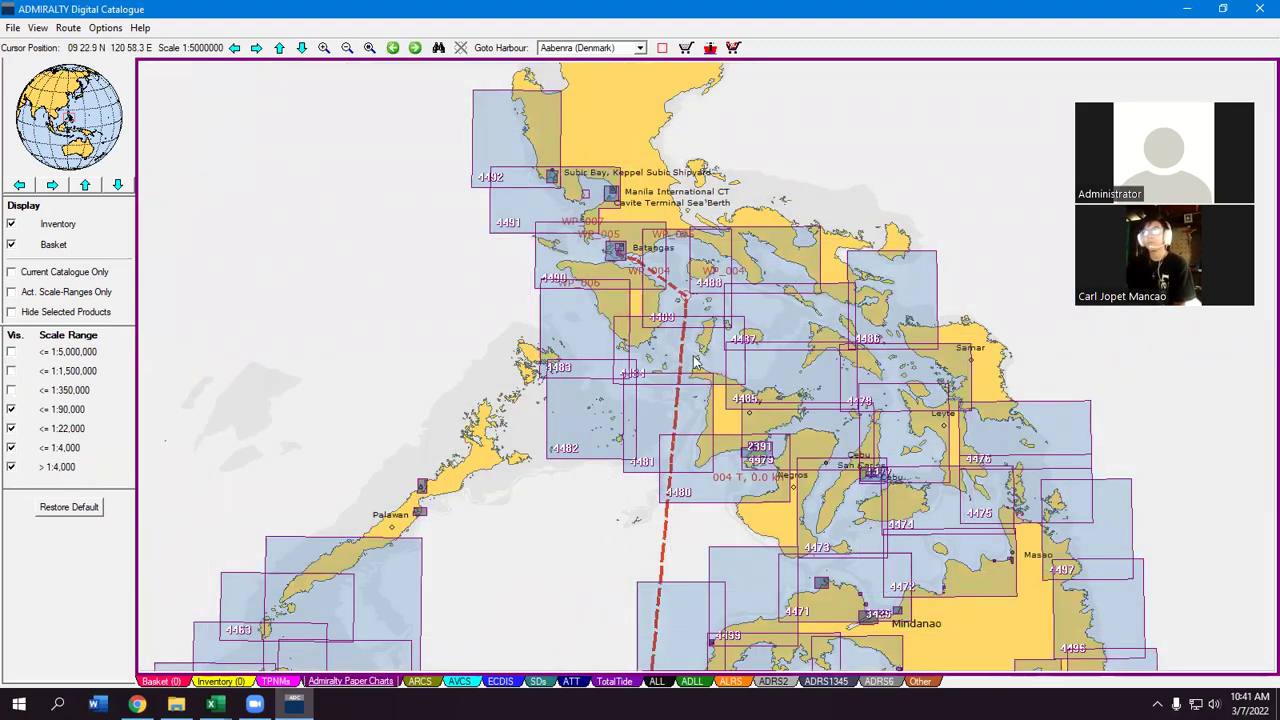
- Add the paper charts crossed by the route to the basket and review the basket's chart list
click(734, 50)
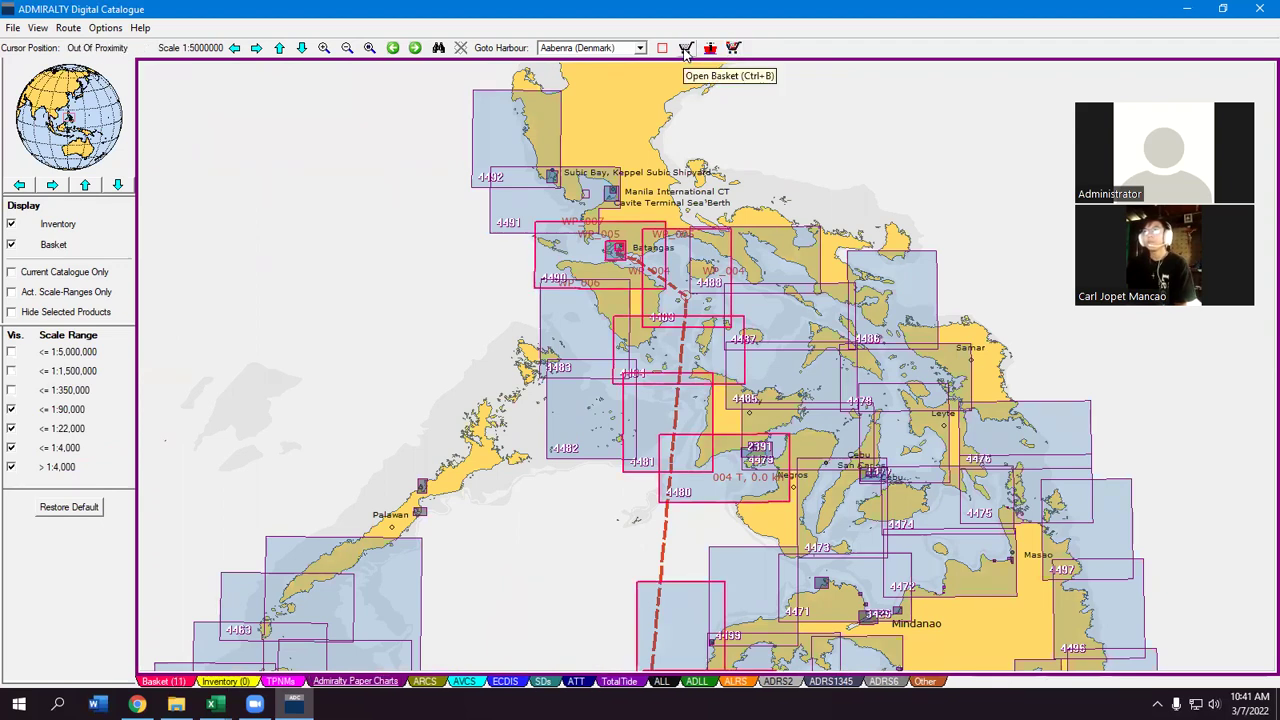
click(685, 50)
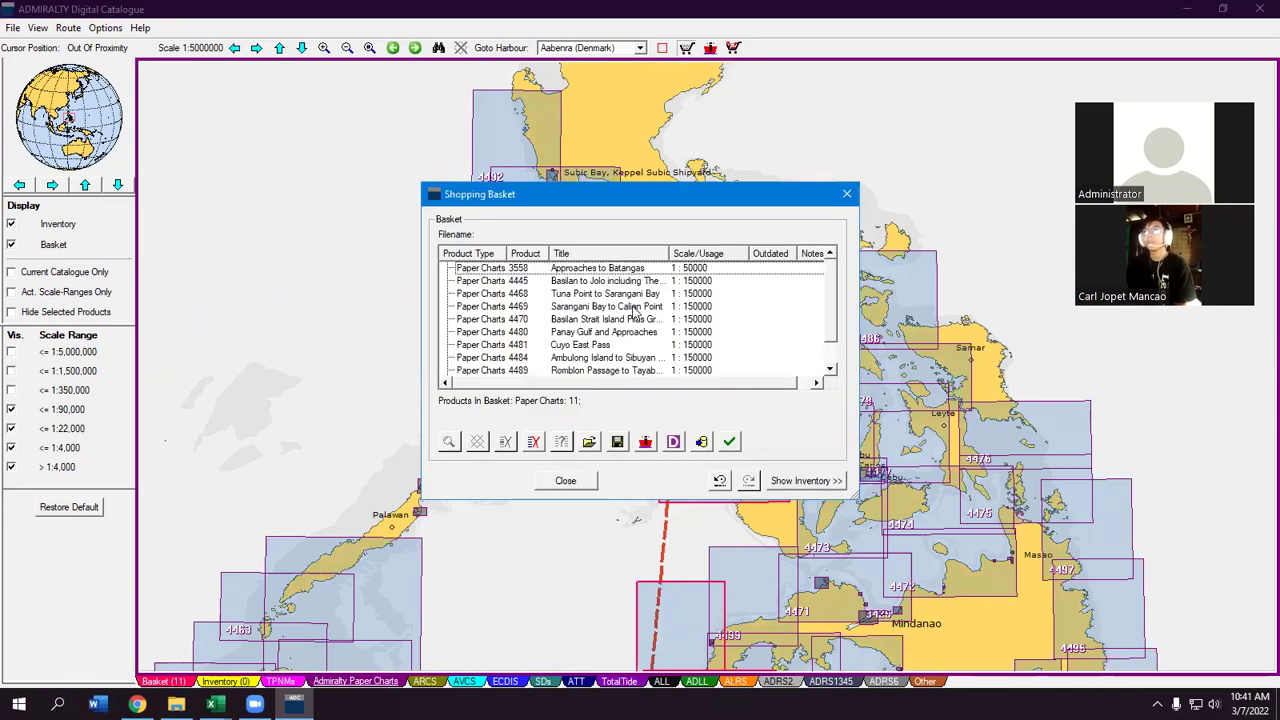
scroll(744, 318, down, 1)
scroll(605, 318, up, 1)
scroll(598, 319, down, 1)
scroll(590, 325, up, 1)
scroll(584, 328, down, 1)
scroll(580, 331, up, 1)
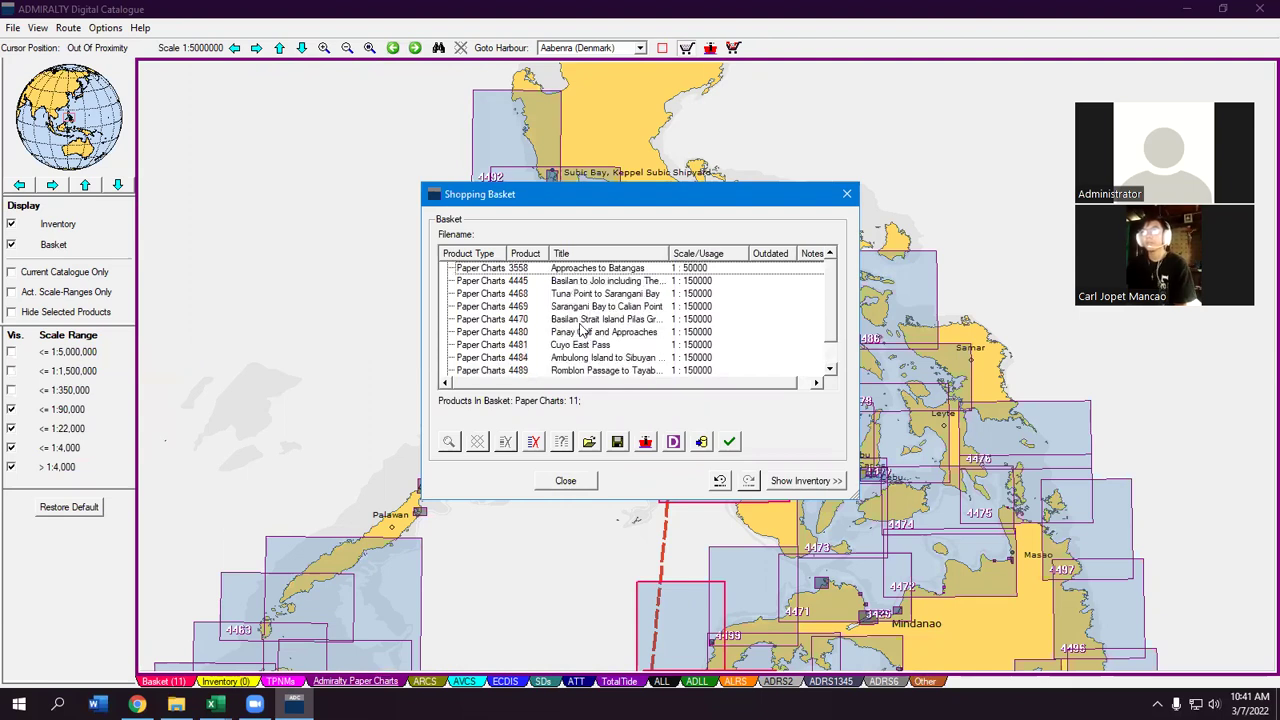
scroll(590, 340, down, 1)
scroll(610, 360, up, 1)
- Save the basket as "gensan-to-batangas-final route" in the Preferences folder and close the basket
click(618, 443)
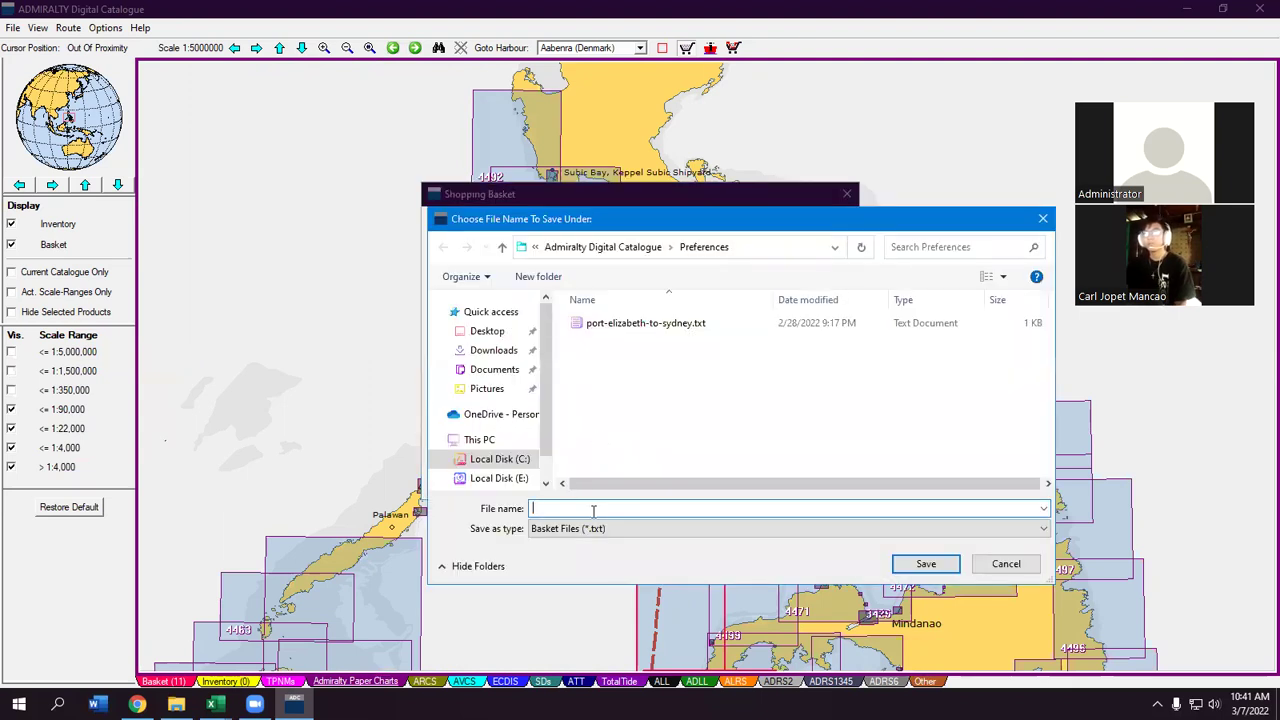
text(gensan-to-batangas-f)
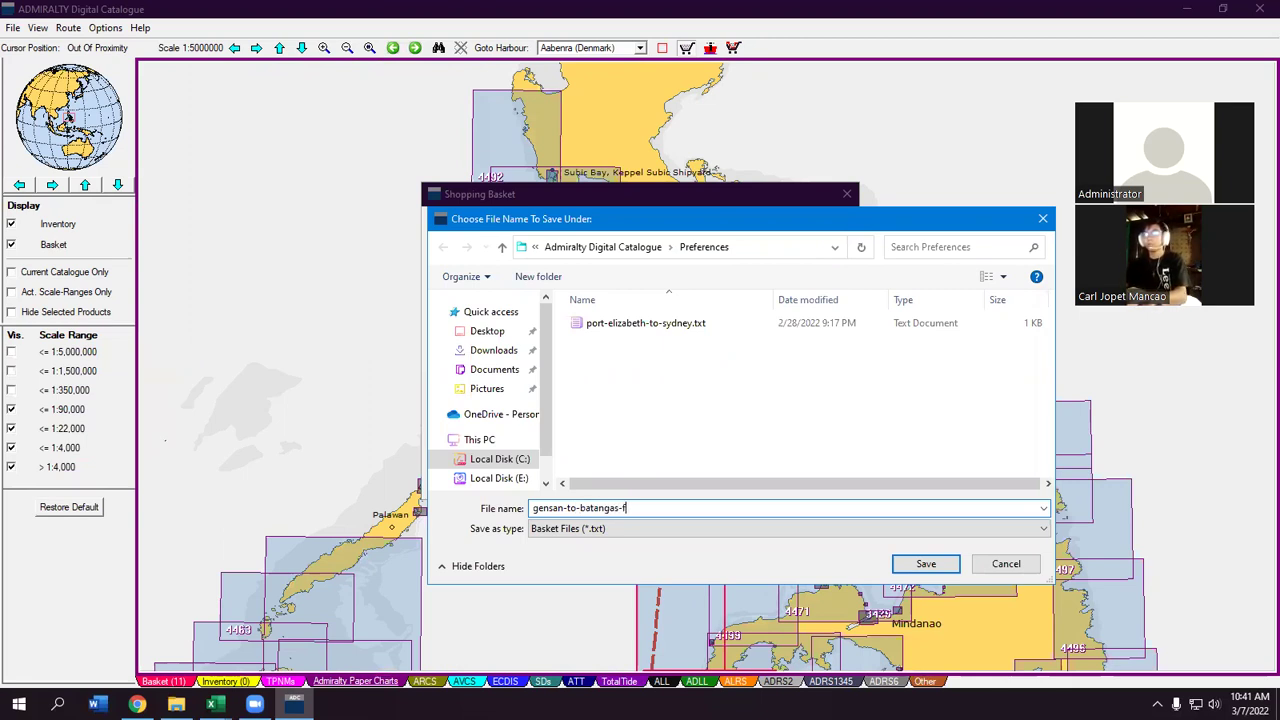
text(route)
click(925, 563)
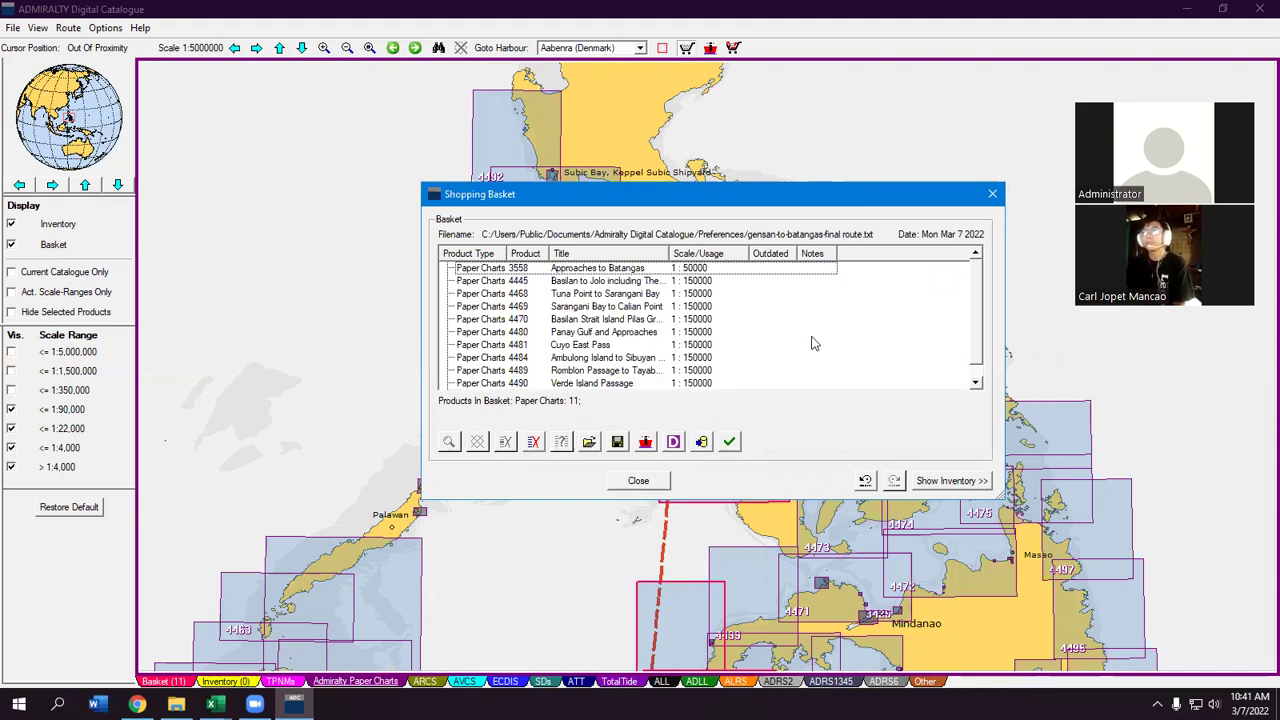
click(992, 193)
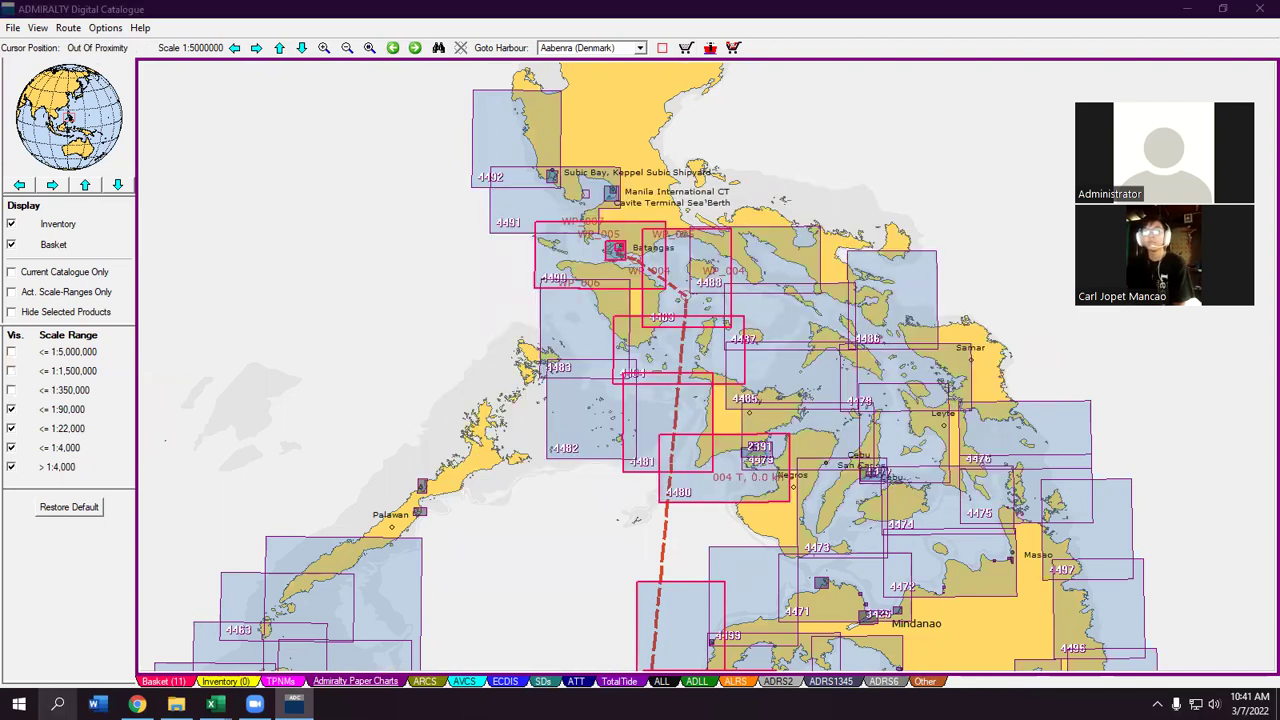
- Open a blank document in Notepad, insert the text "Material and Type of Thread" and undo the insertion
click(57, 704)
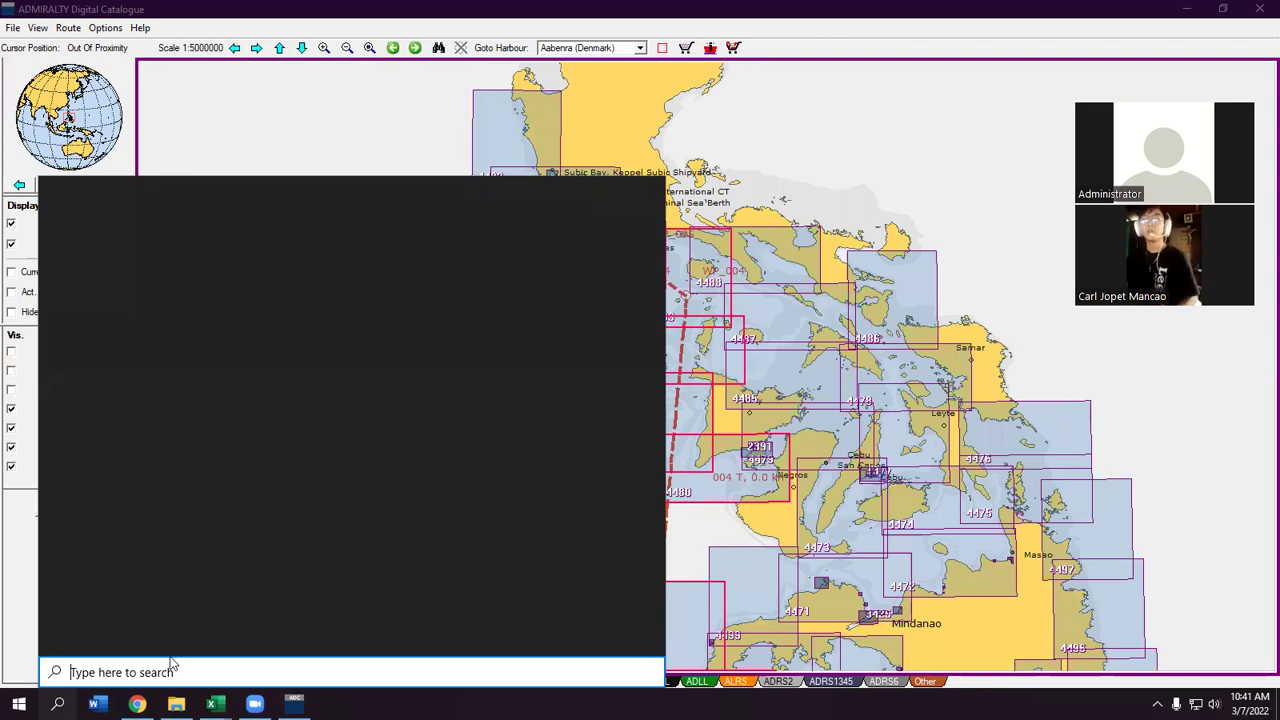
text(note)
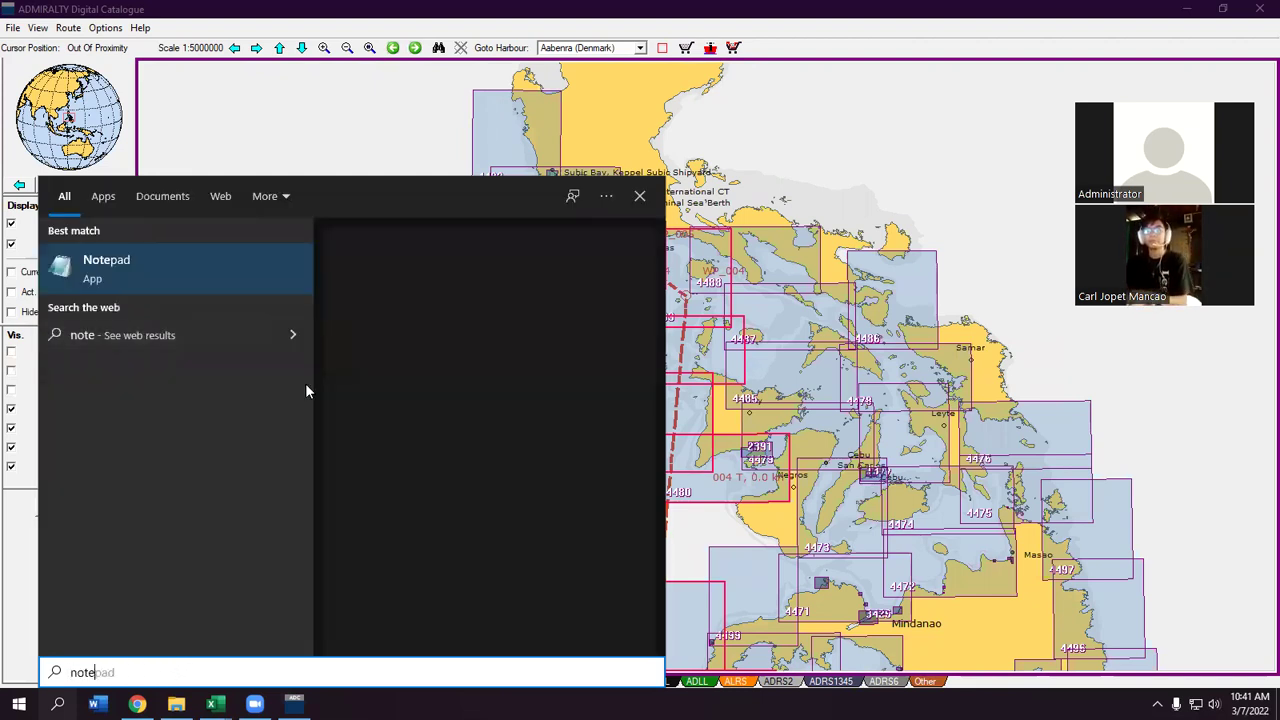
click(158, 287)
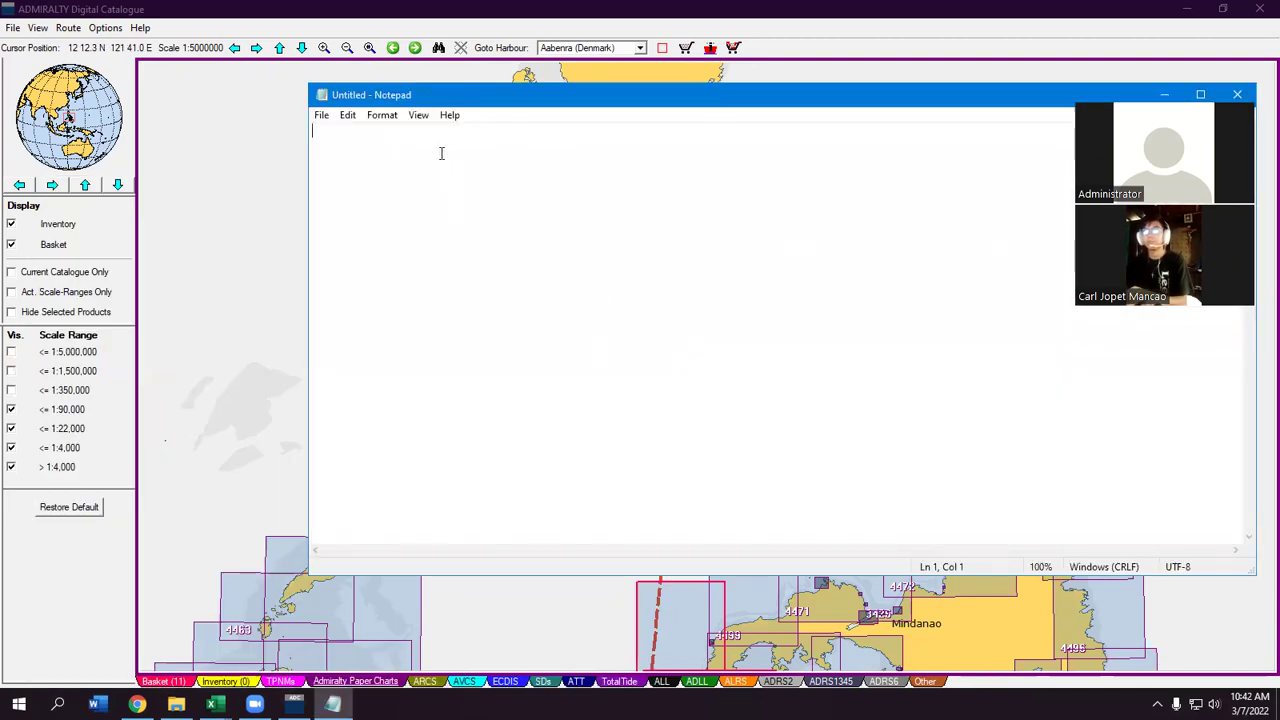
text(Material and Type of Thread)
key(ctrl+z)
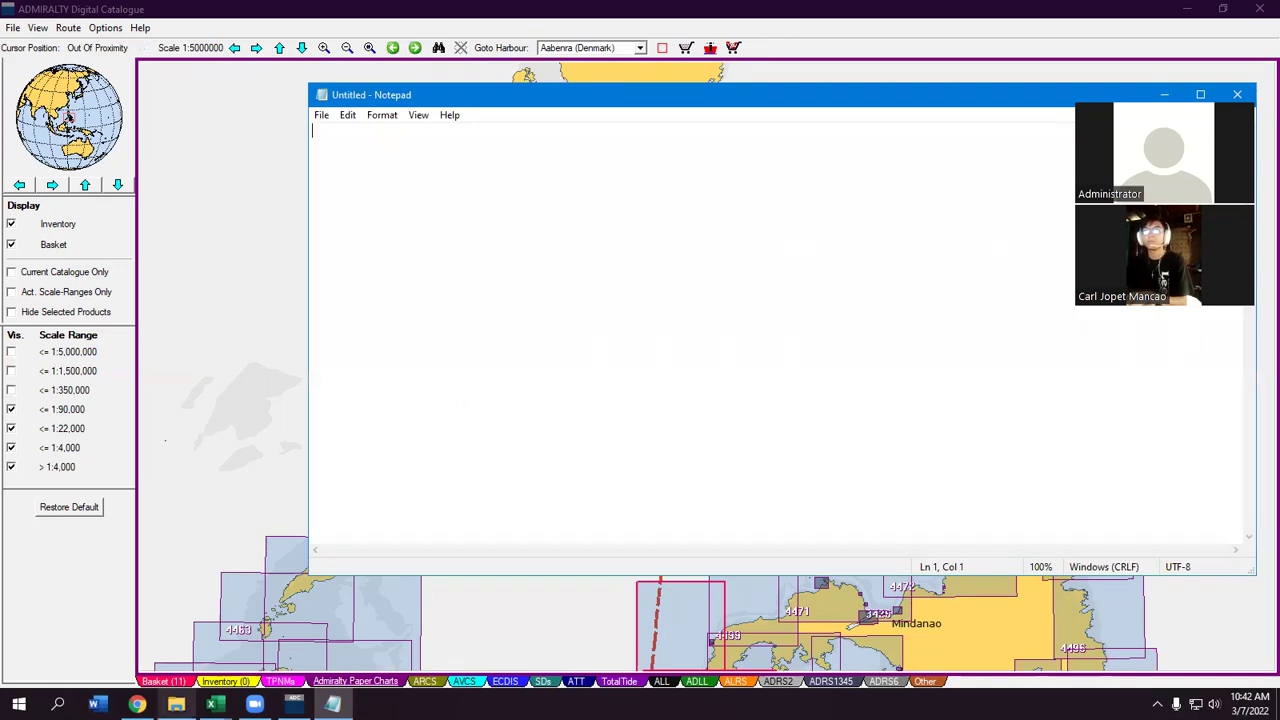
- Look for the saved basket file in the Documents, Downloads, local disk and OneDrive folders in File Explorer
click(176, 704)
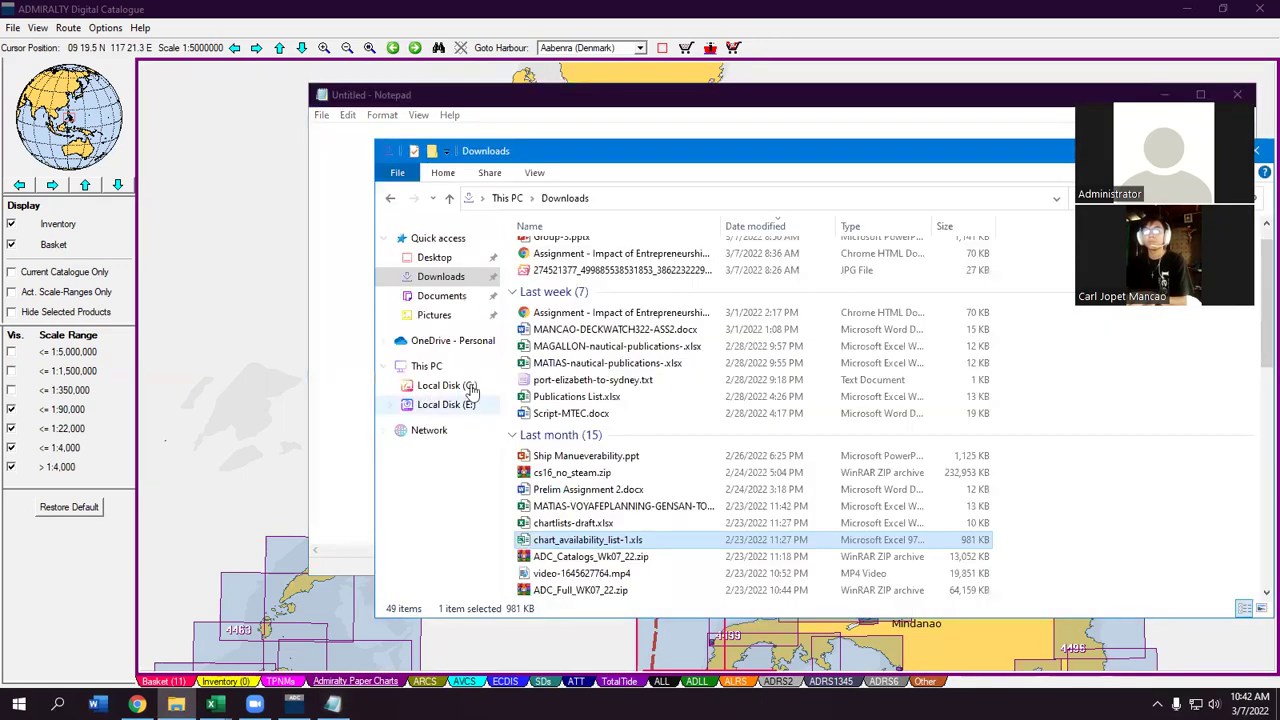
click(441, 296)
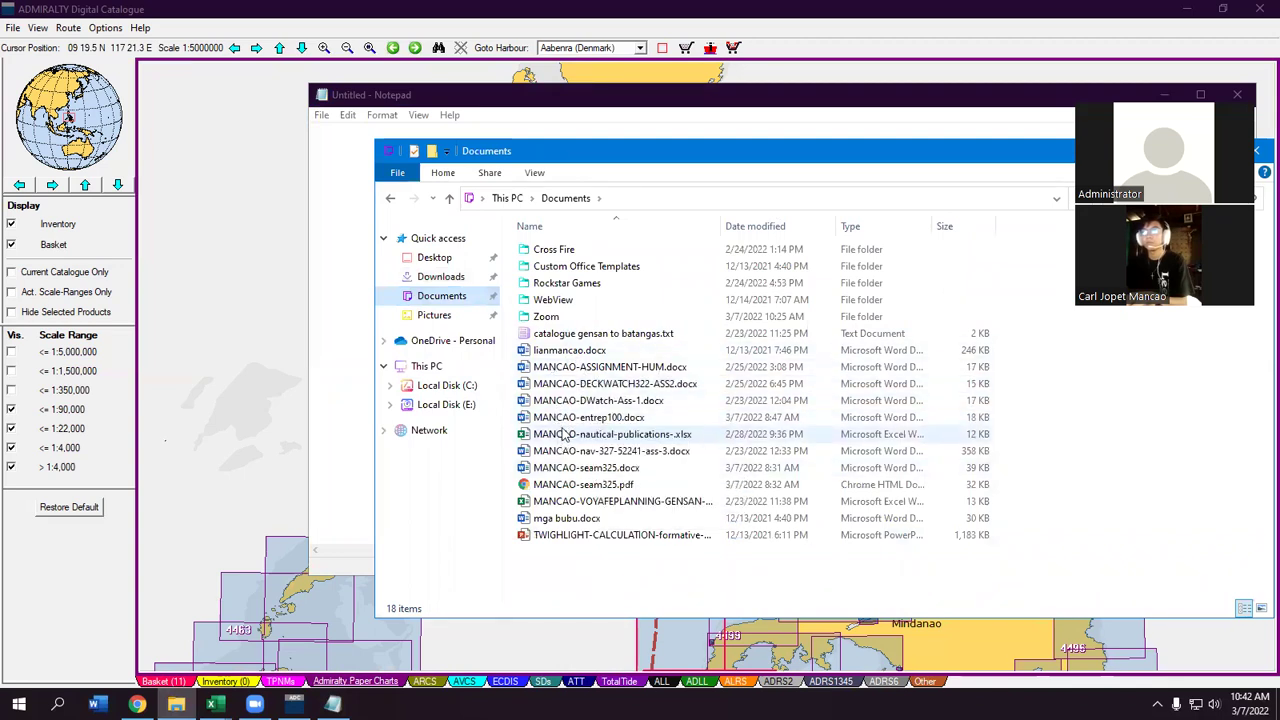
click(432, 276)
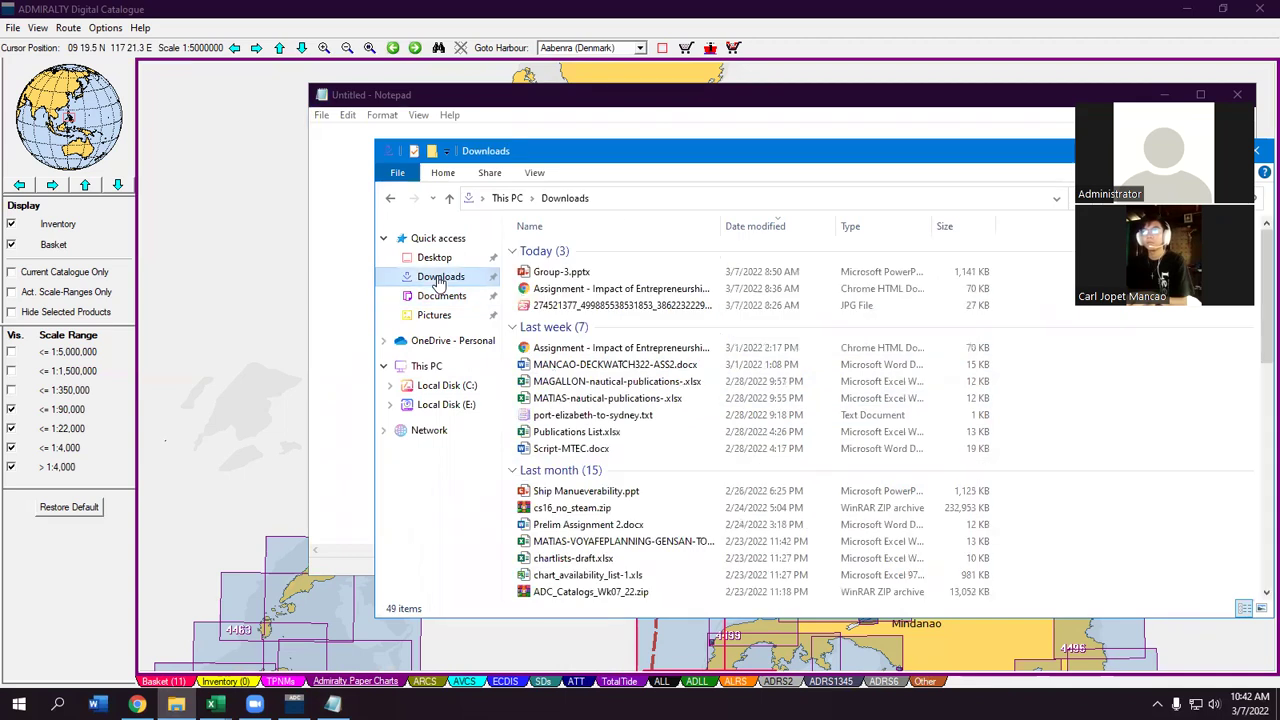
scroll(548, 352, down, 2)
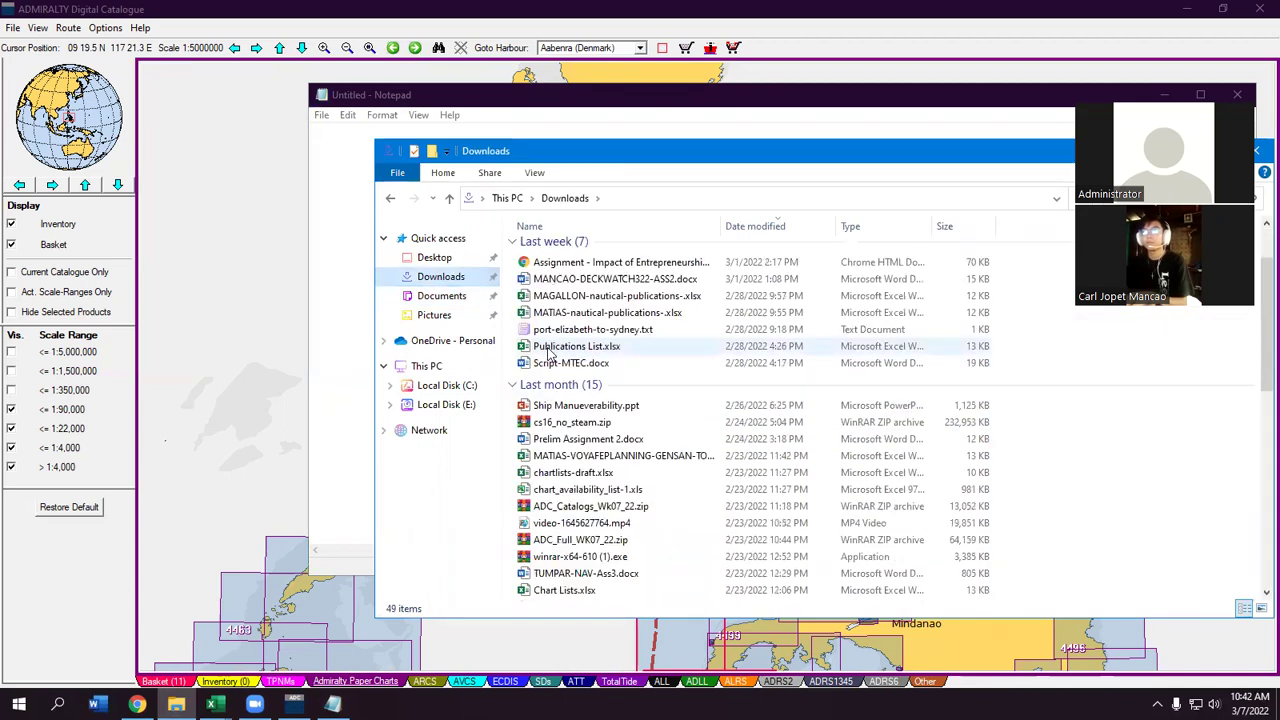
scroll(548, 352, down, 4)
scroll(530, 420, up, 6)
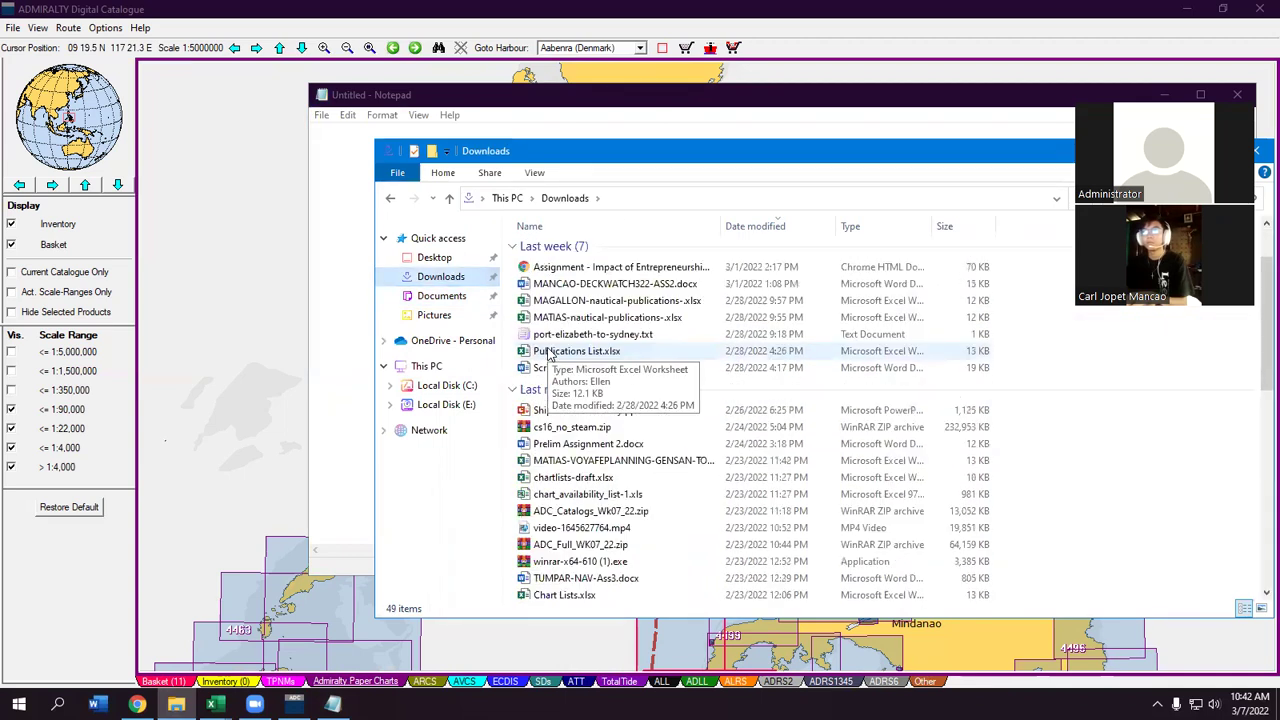
click(447, 386)
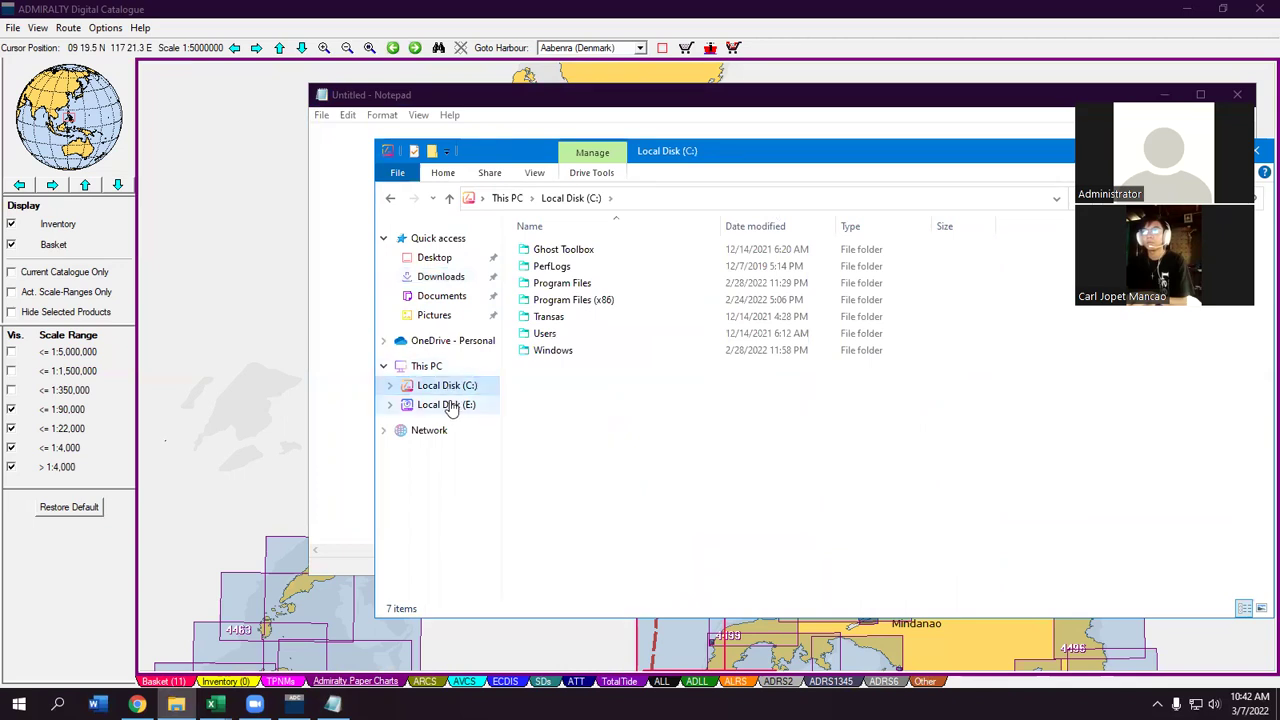
click(450, 405)
click(438, 385)
click(443, 368)
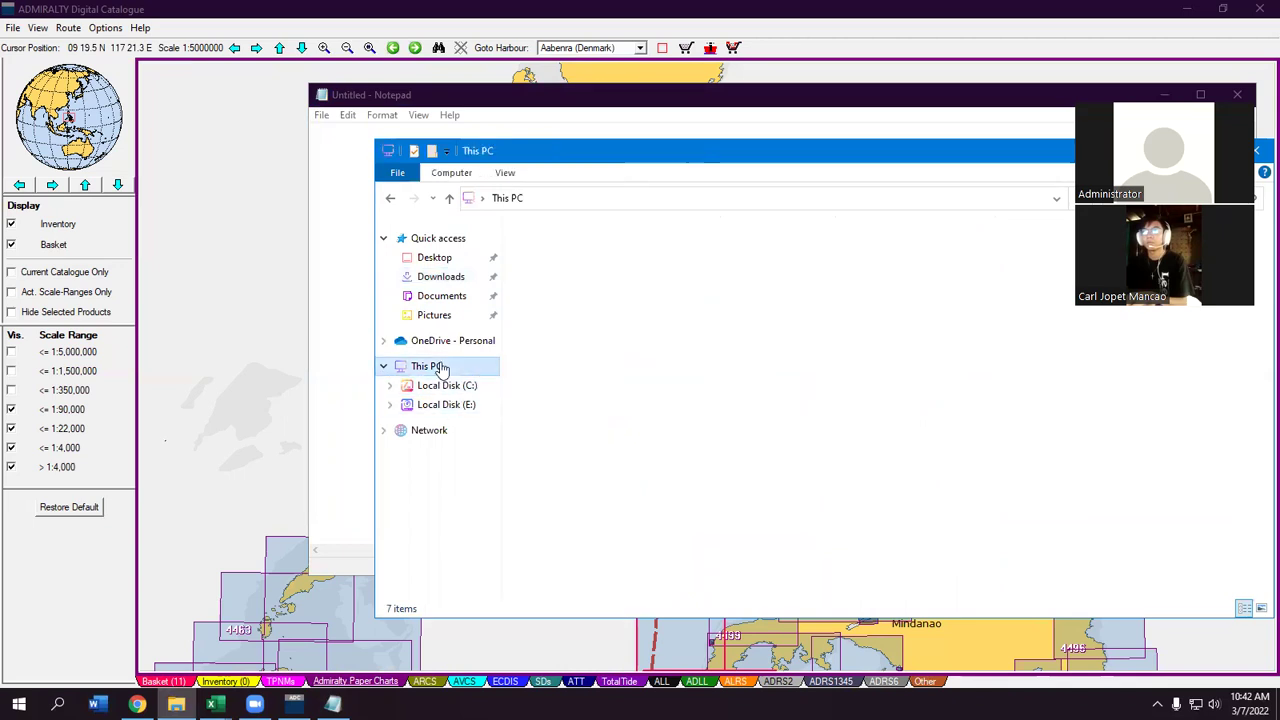
click(445, 341)
click(436, 315)
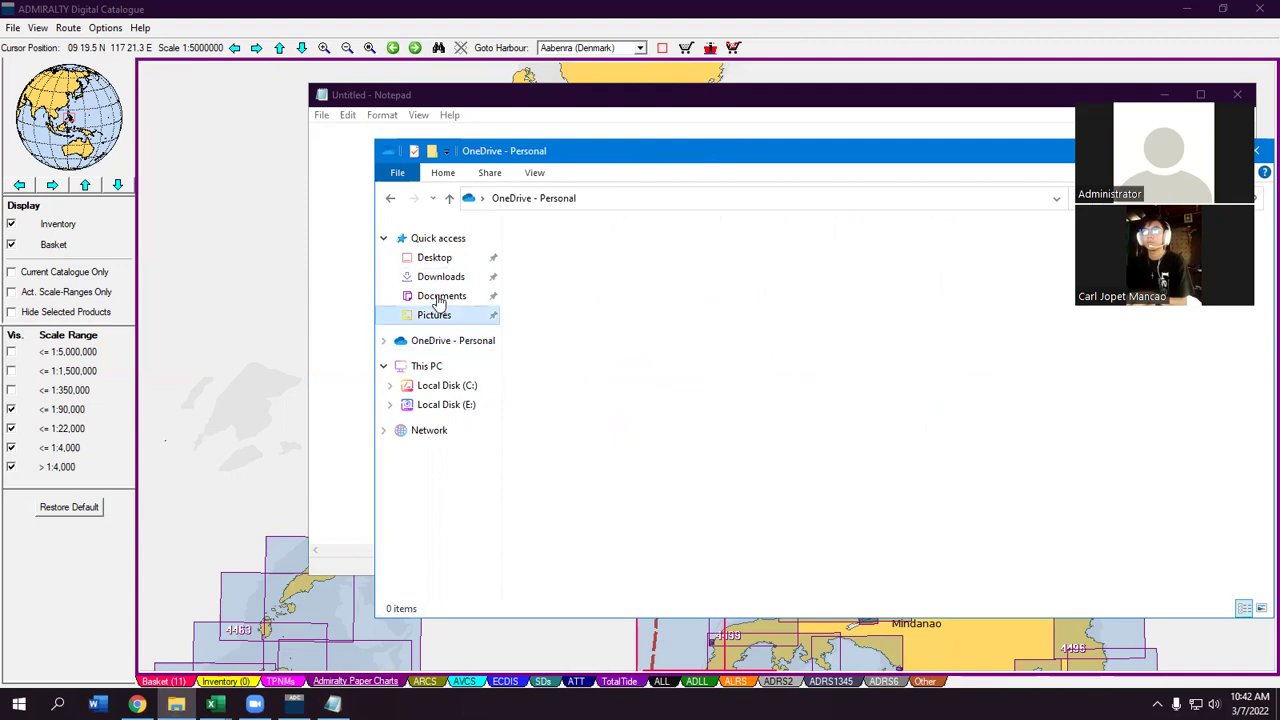
click(440, 297)
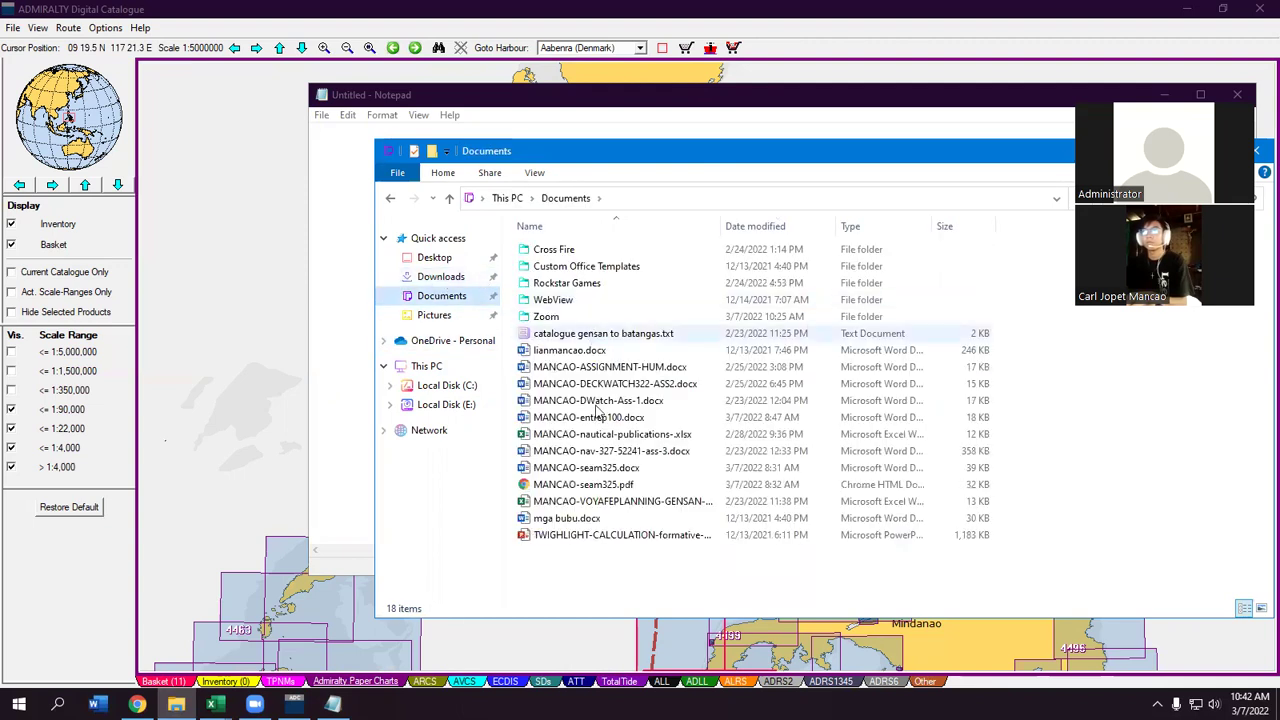
- Search the Documents folder for "gensan" and open the text file "catalogue gensan to batangas.txt"
drag(886, 155, 715, 156)
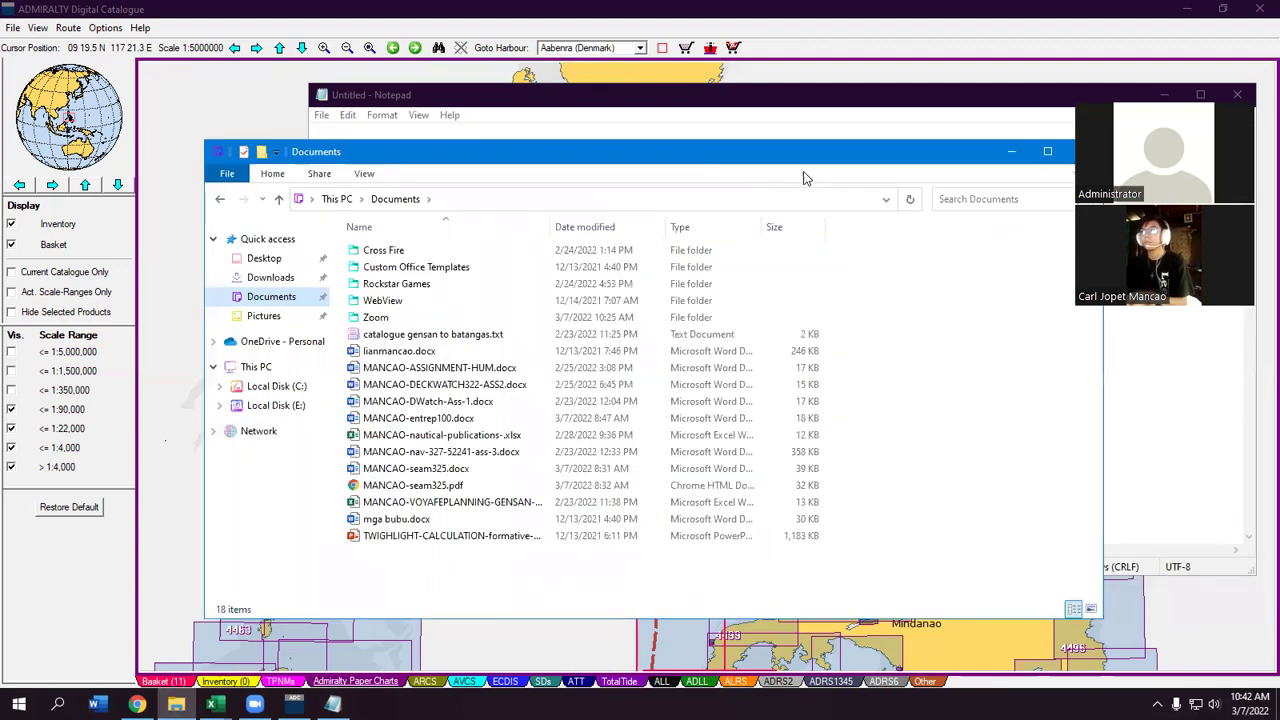
click(983, 198)
text(gensan)
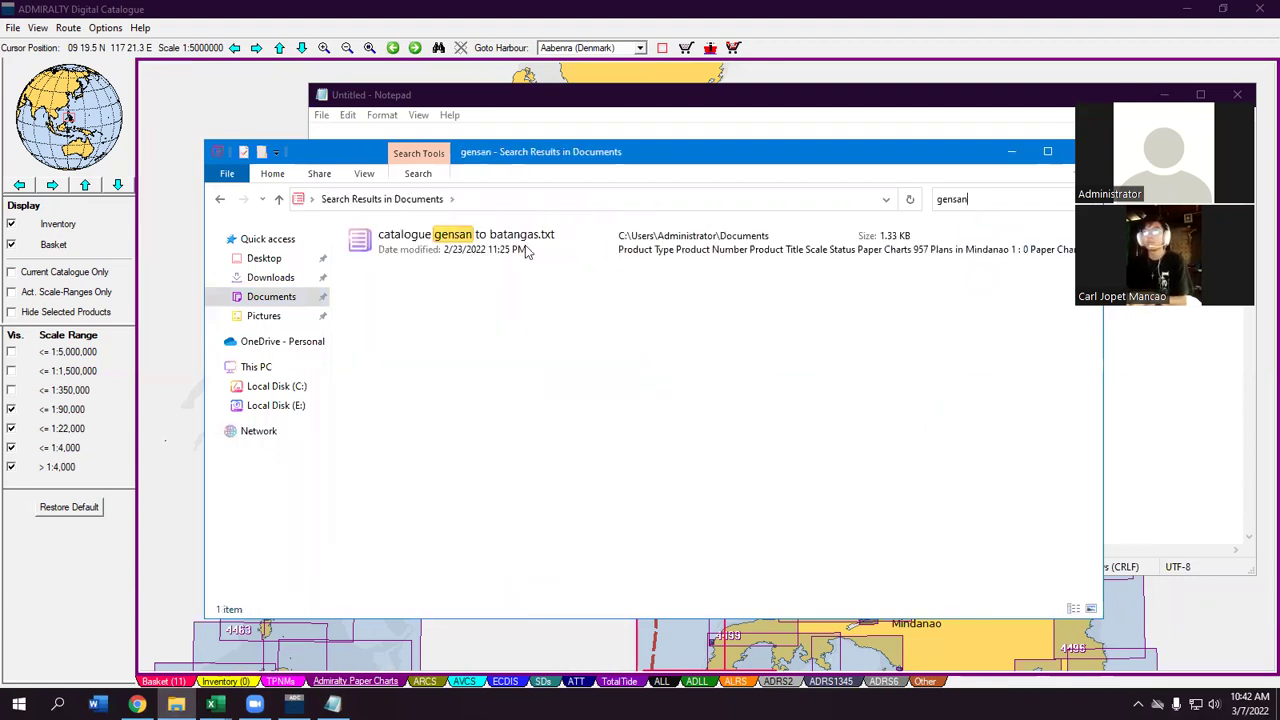
double_click(440, 242)
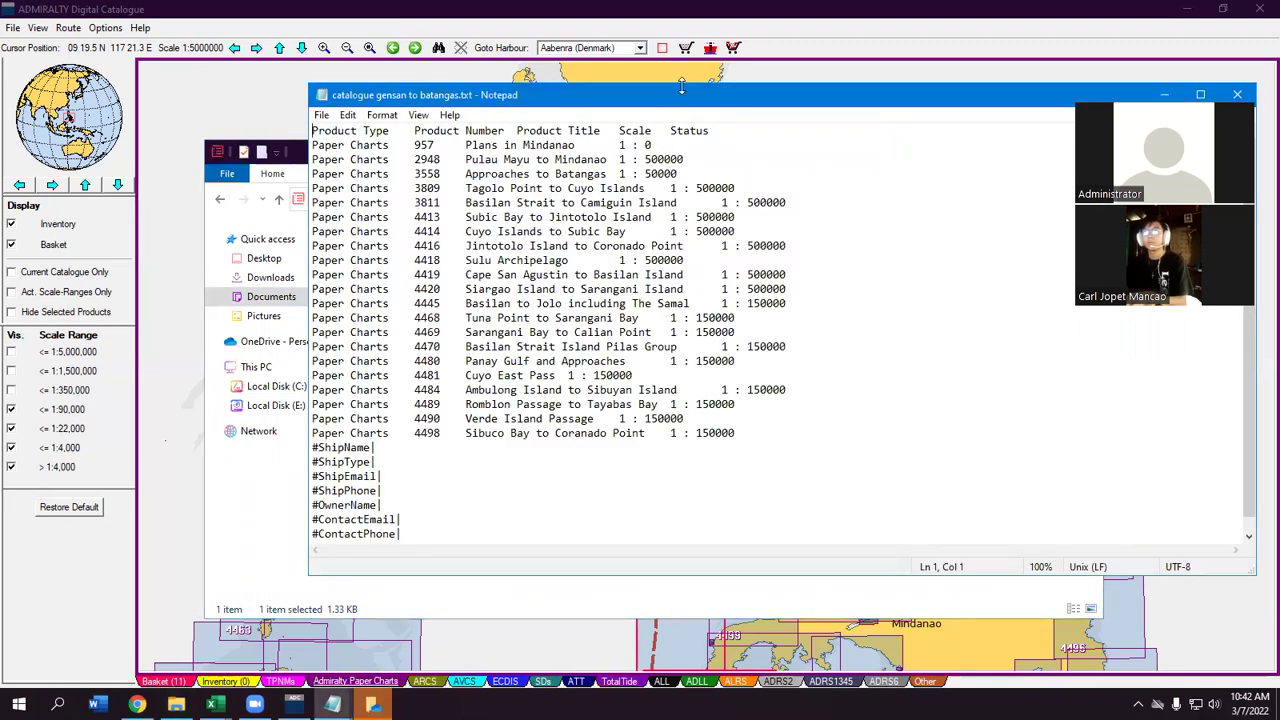
- Examine the paper chart list in "catalogue gensan to batangas.txt", select its text from the heading to #ContactPhone, and close the file
drag(698, 101, 502, 123)
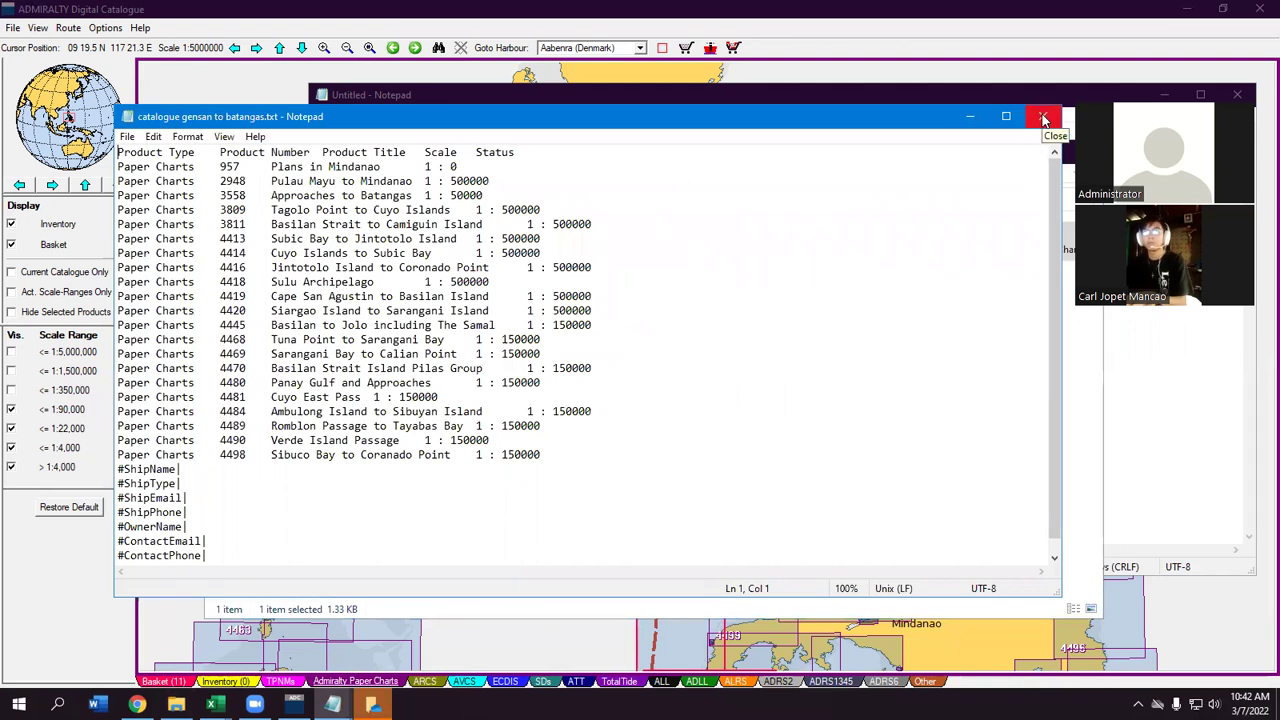
click(354, 440)
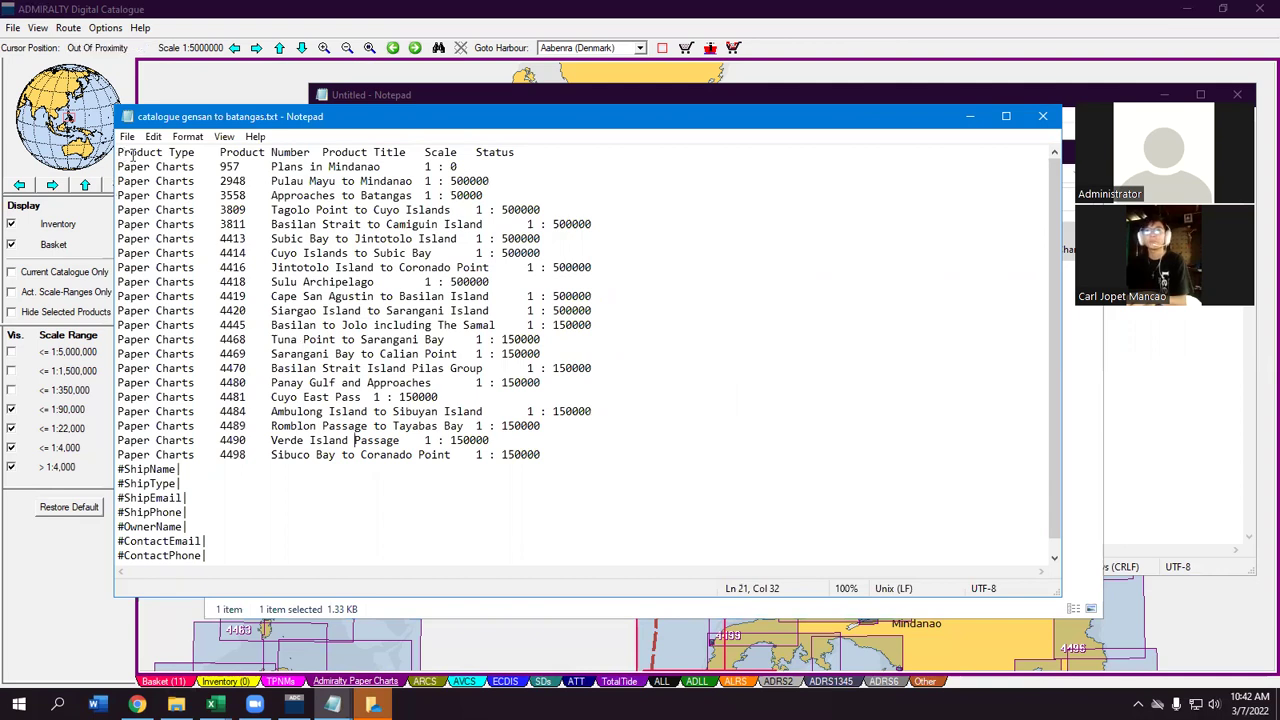
drag(118, 152, 272, 455)
drag(560, 485, 544, 557)
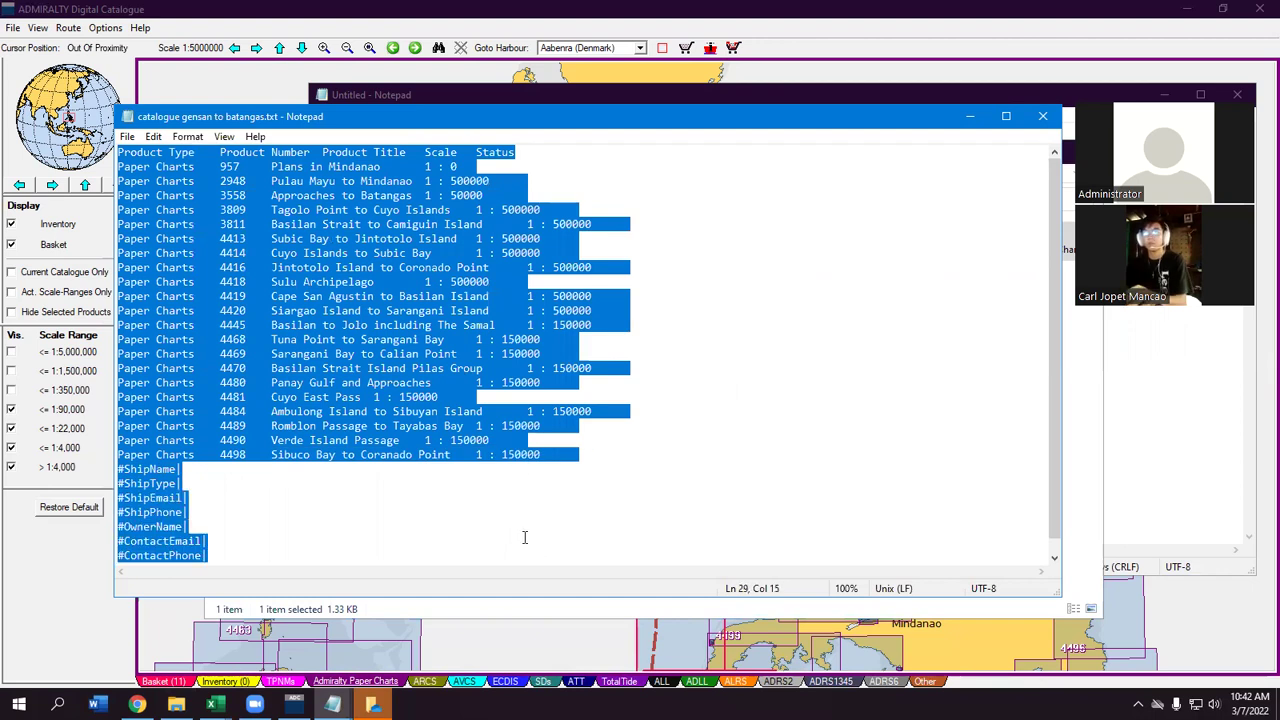
click(1043, 116)
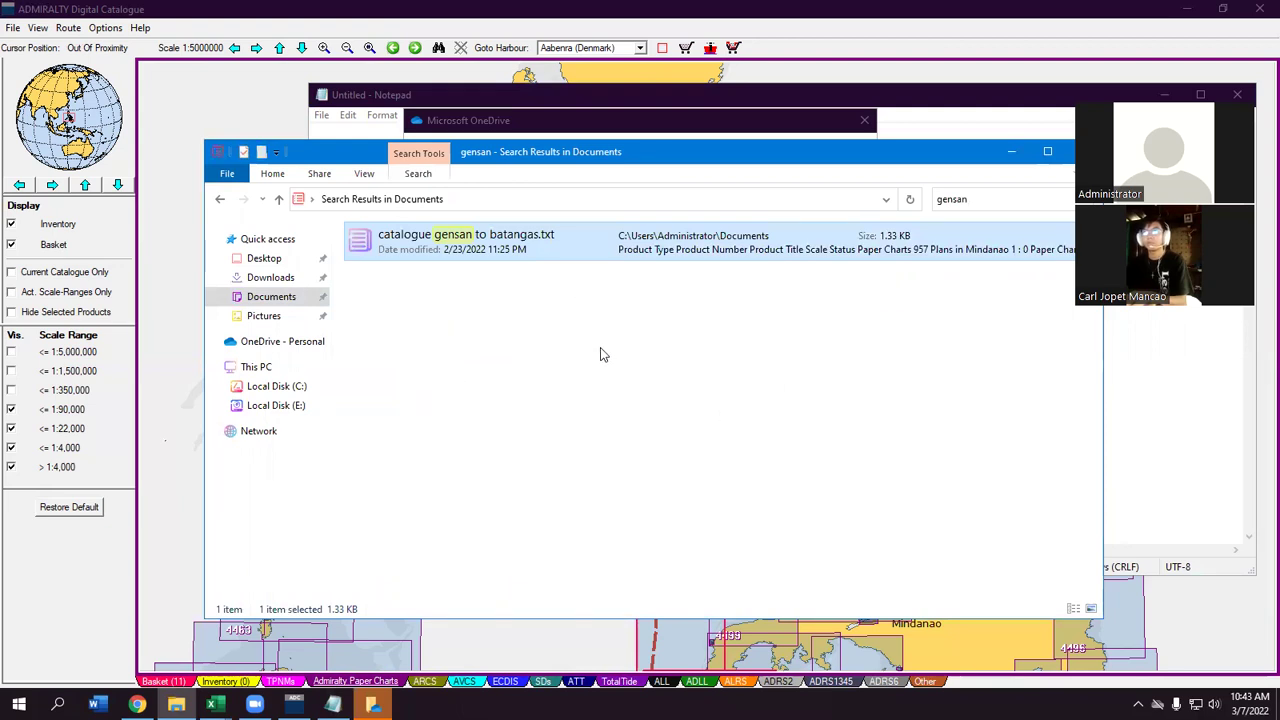
- Check This PC, both local disks, Downloads and Documents again for the saved basket file
click(255, 366)
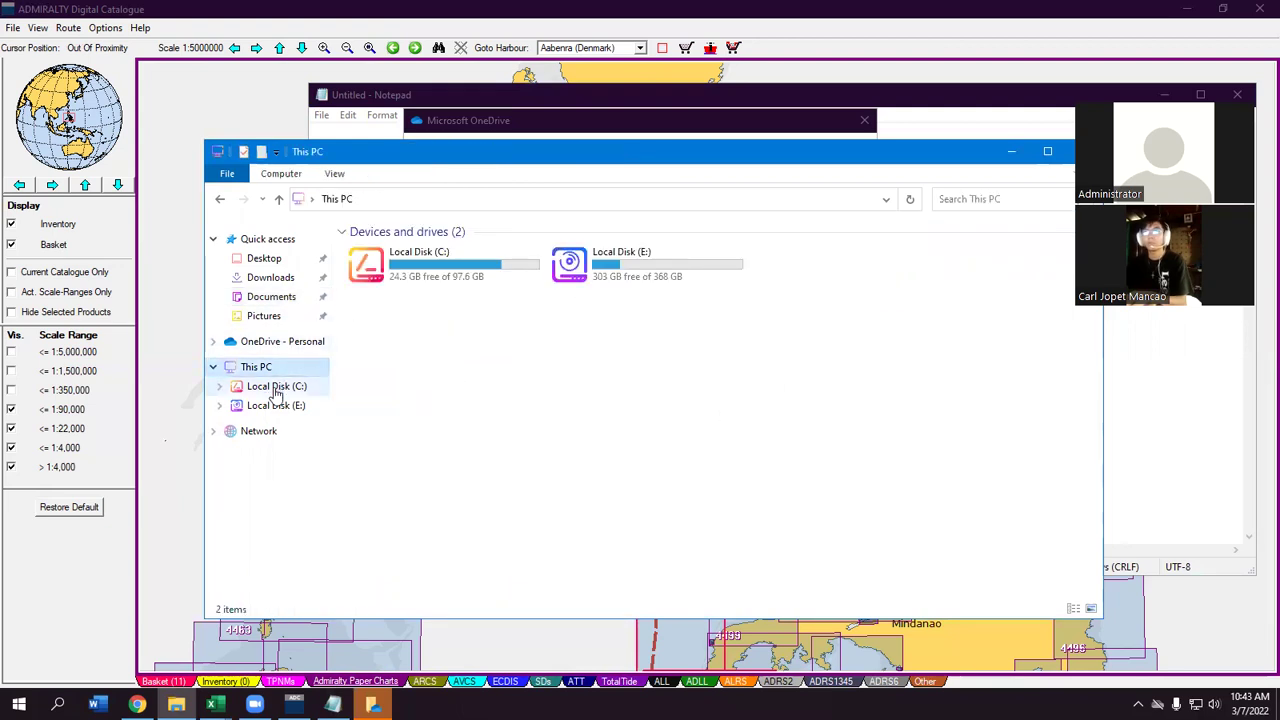
click(276, 386)
click(276, 405)
click(285, 280)
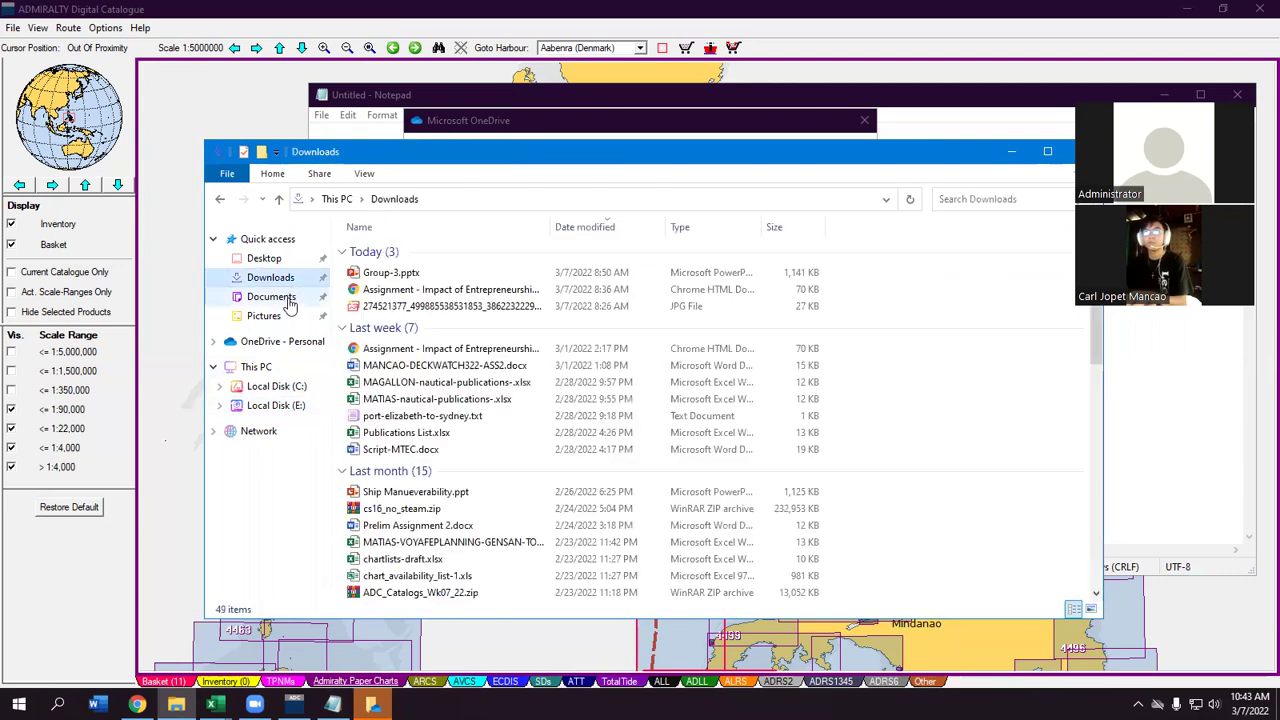
click(288, 302)
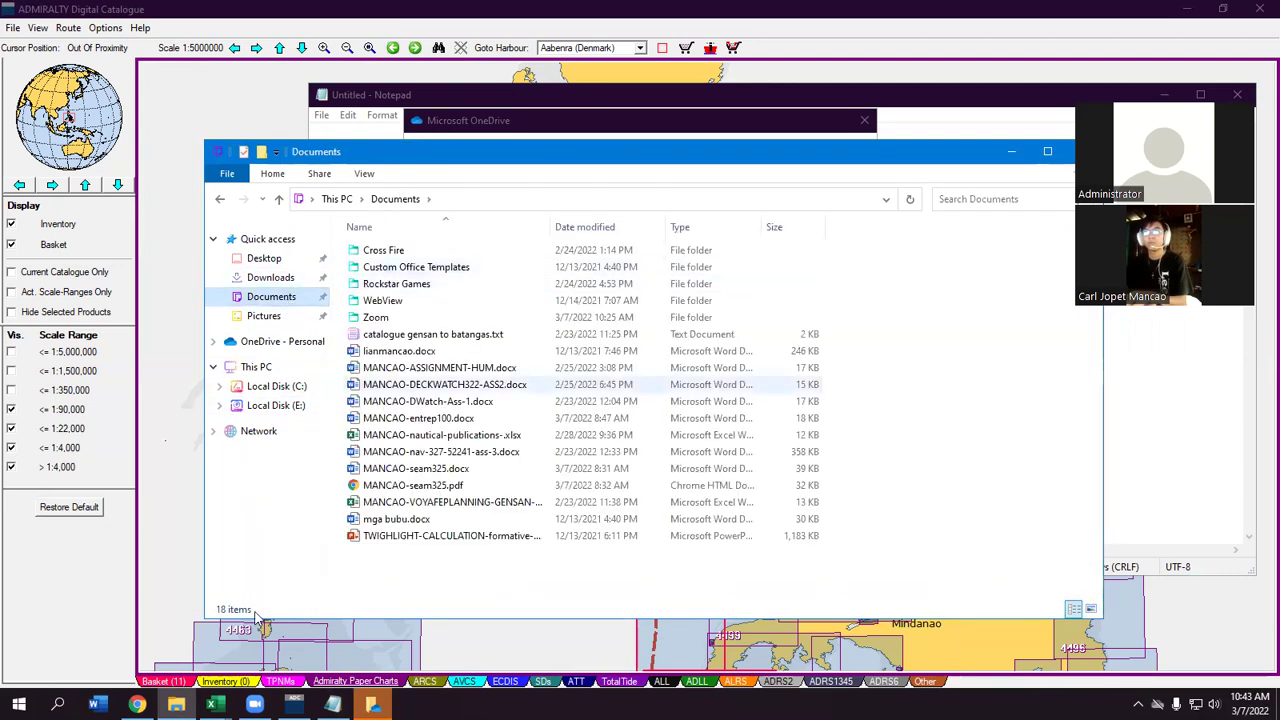
- Switch back to ADMIRALTY Digital Catalogue, reopen the shopping basket, and start another save, cancelling the choice of a file name
click(293, 704)
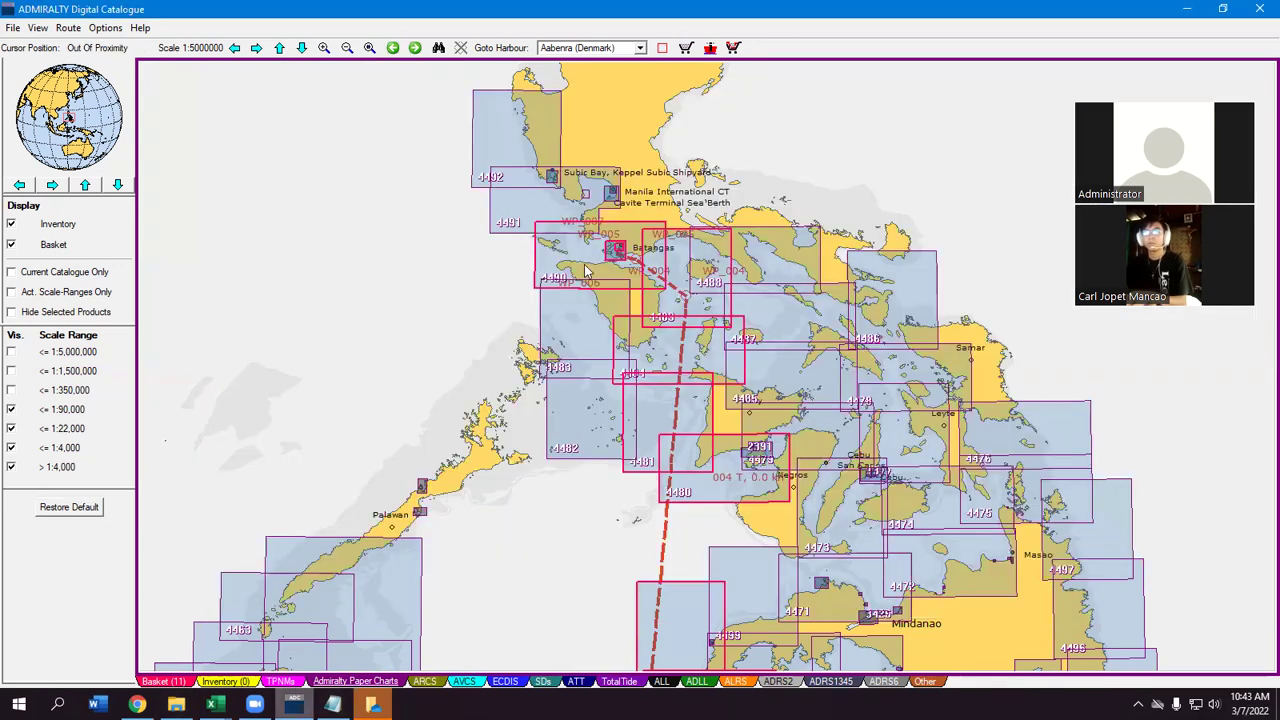
click(686, 50)
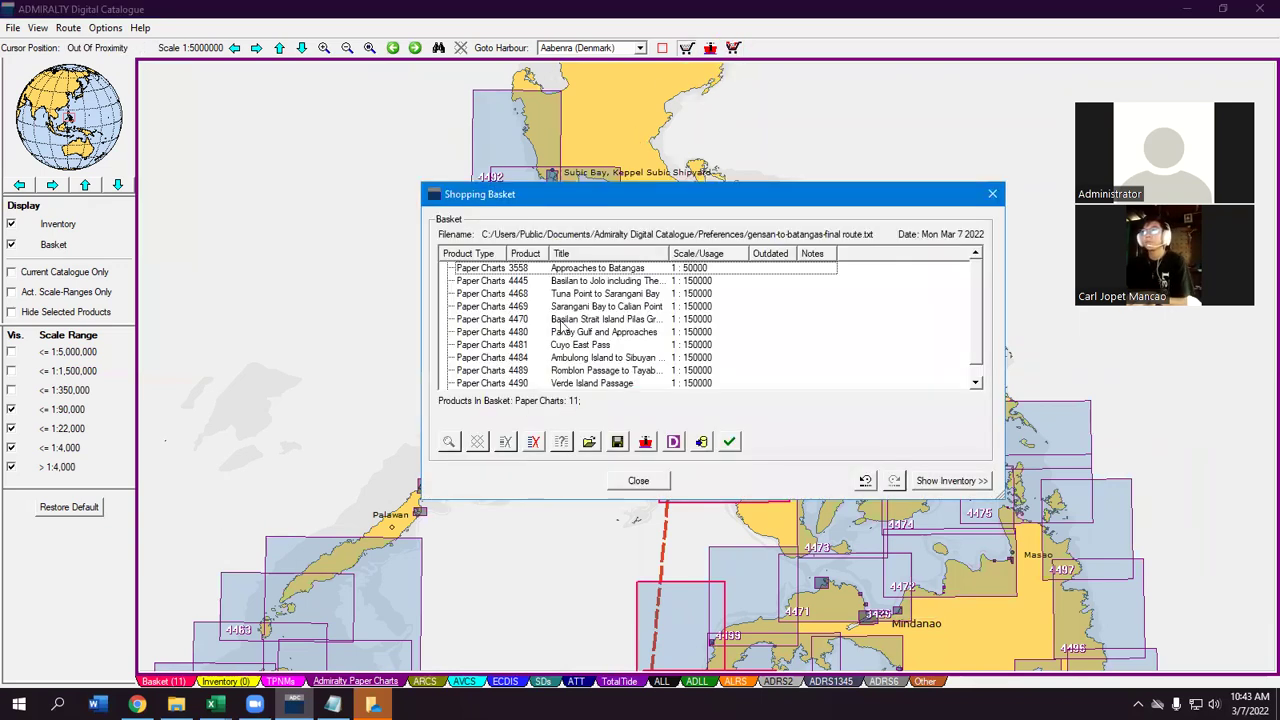
click(618, 443)
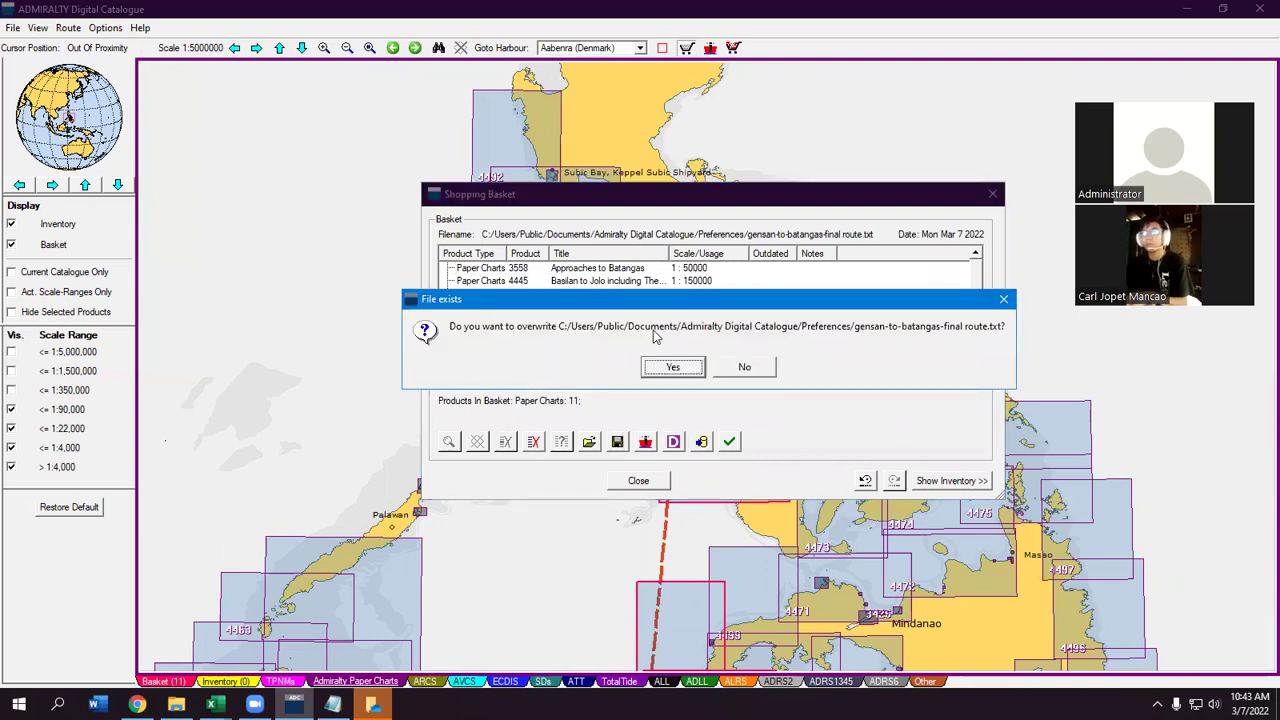
click(747, 368)
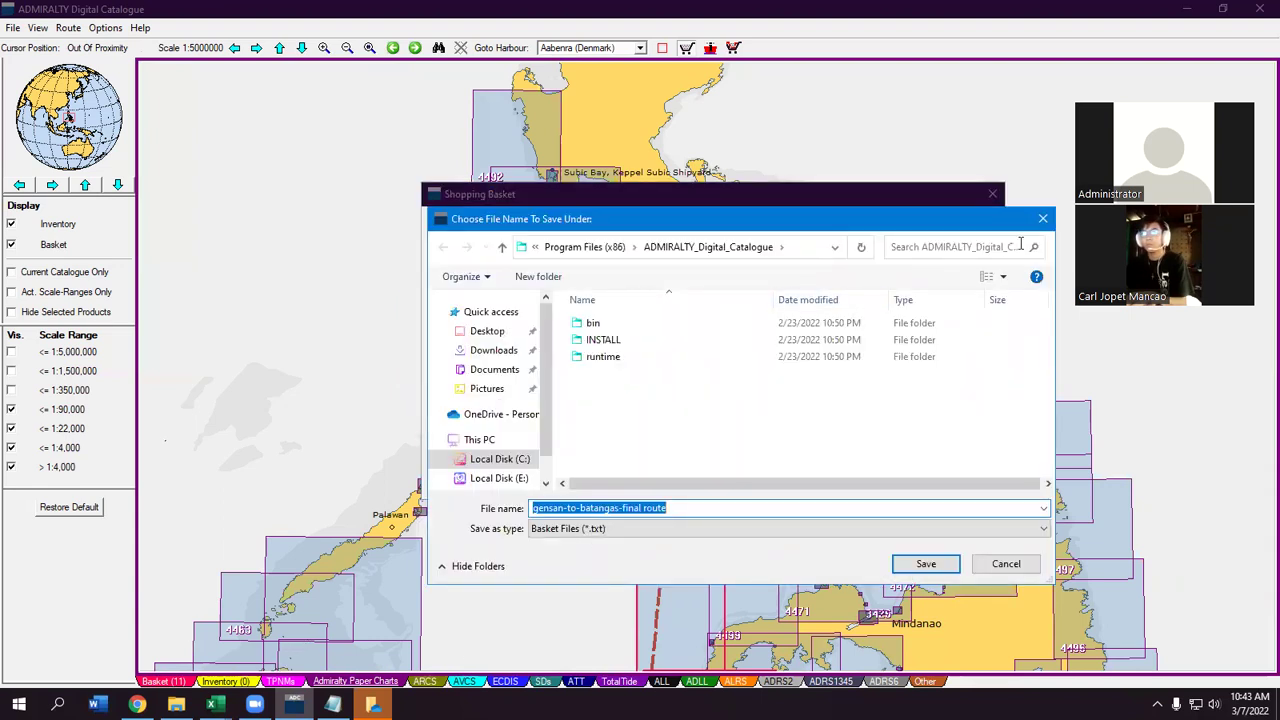
click(1042, 218)
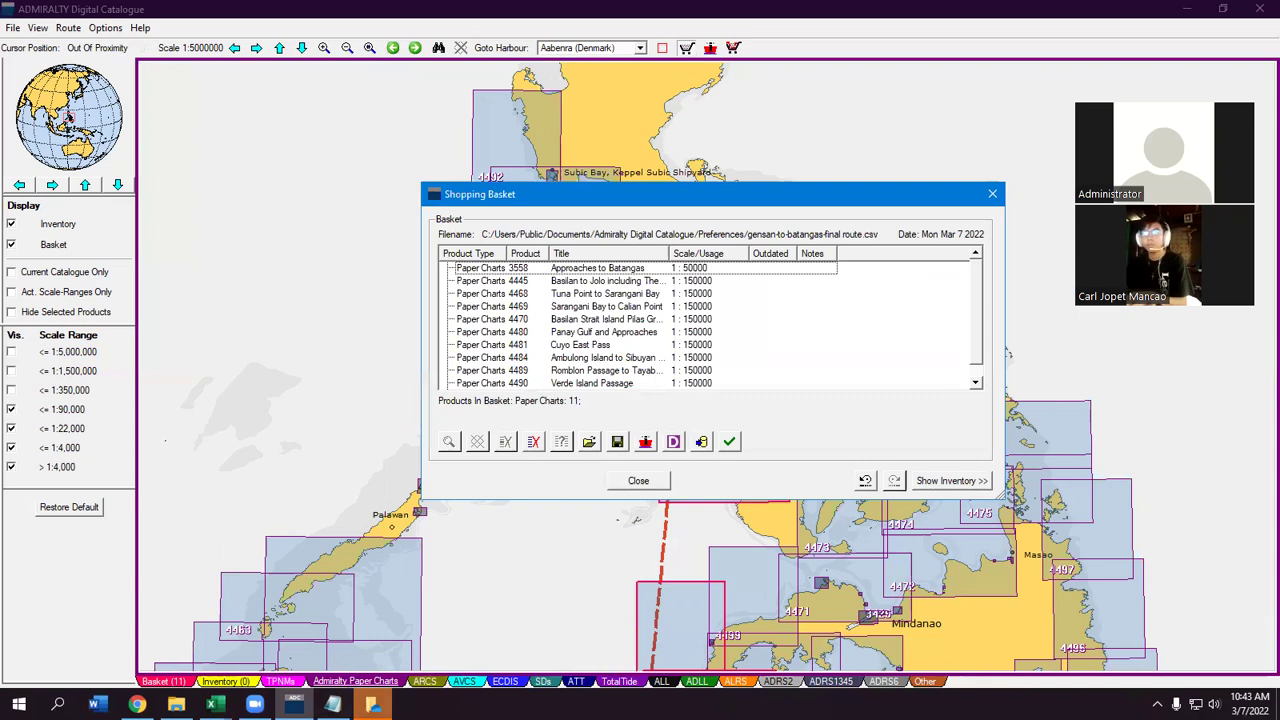
- Switch to File Explorer and refresh the Documents folder to check for the saved basket file
click(176, 704)
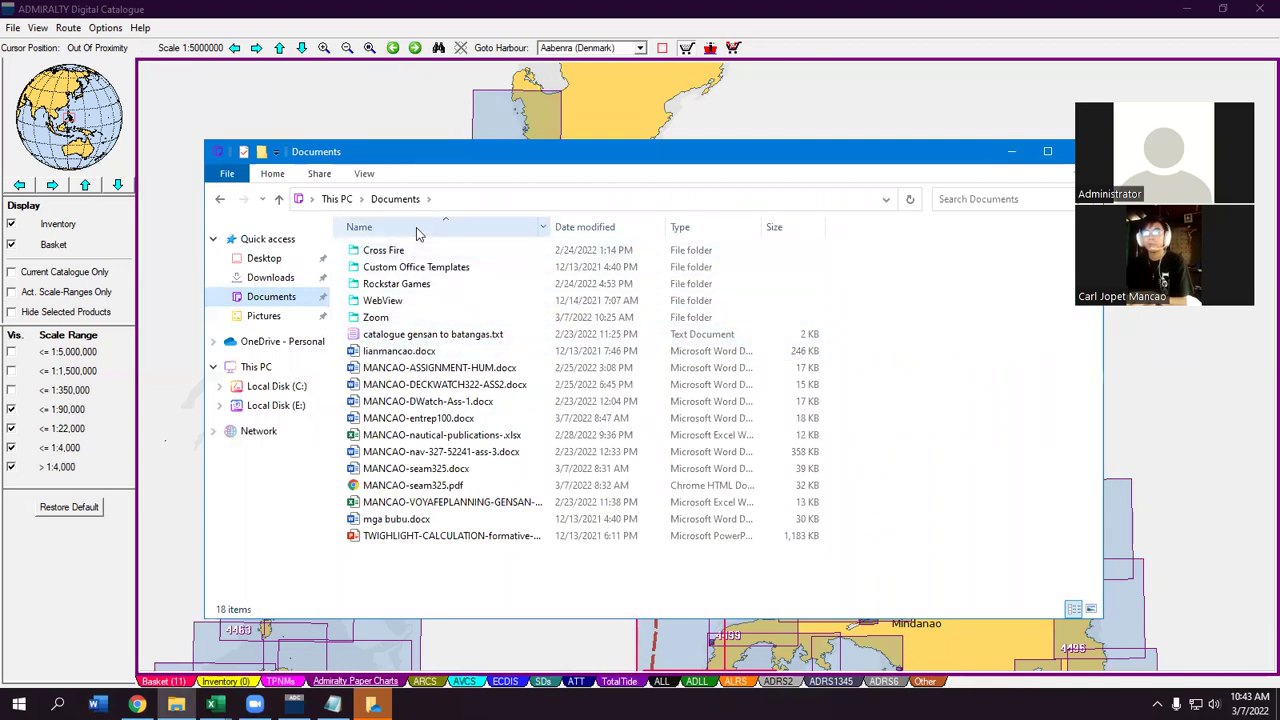
right_click(987, 452)
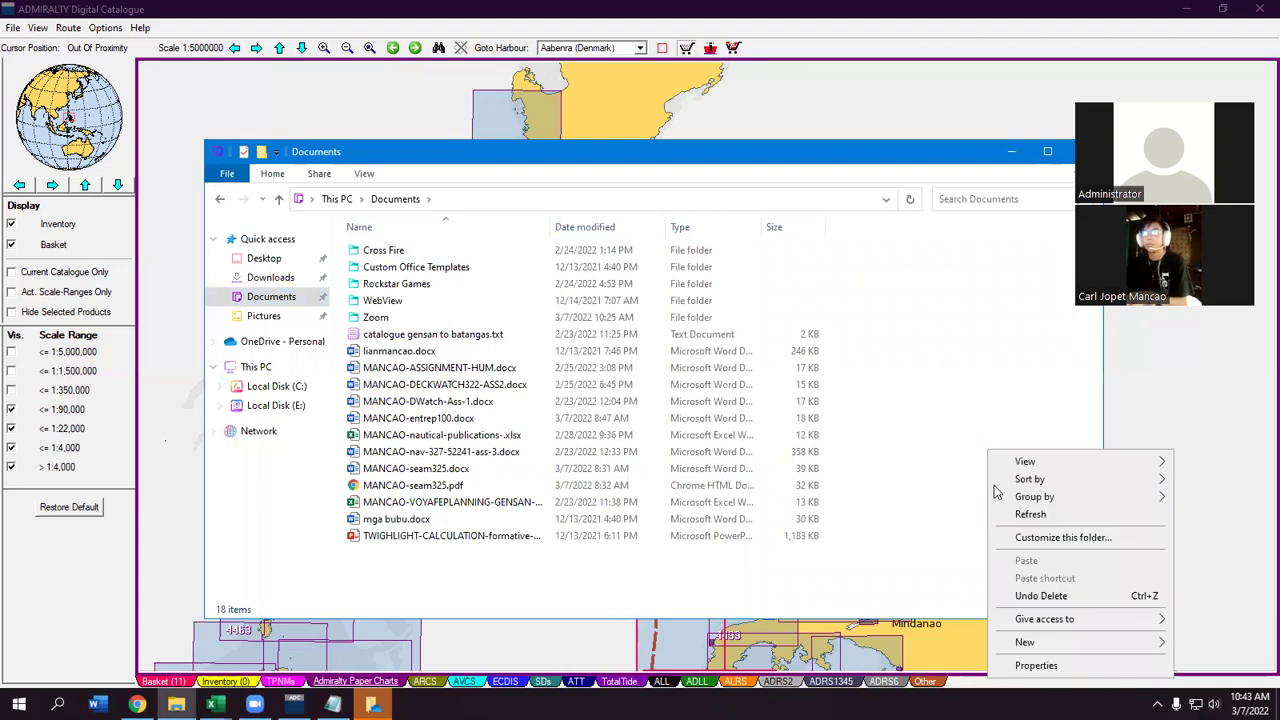
click(445, 367)
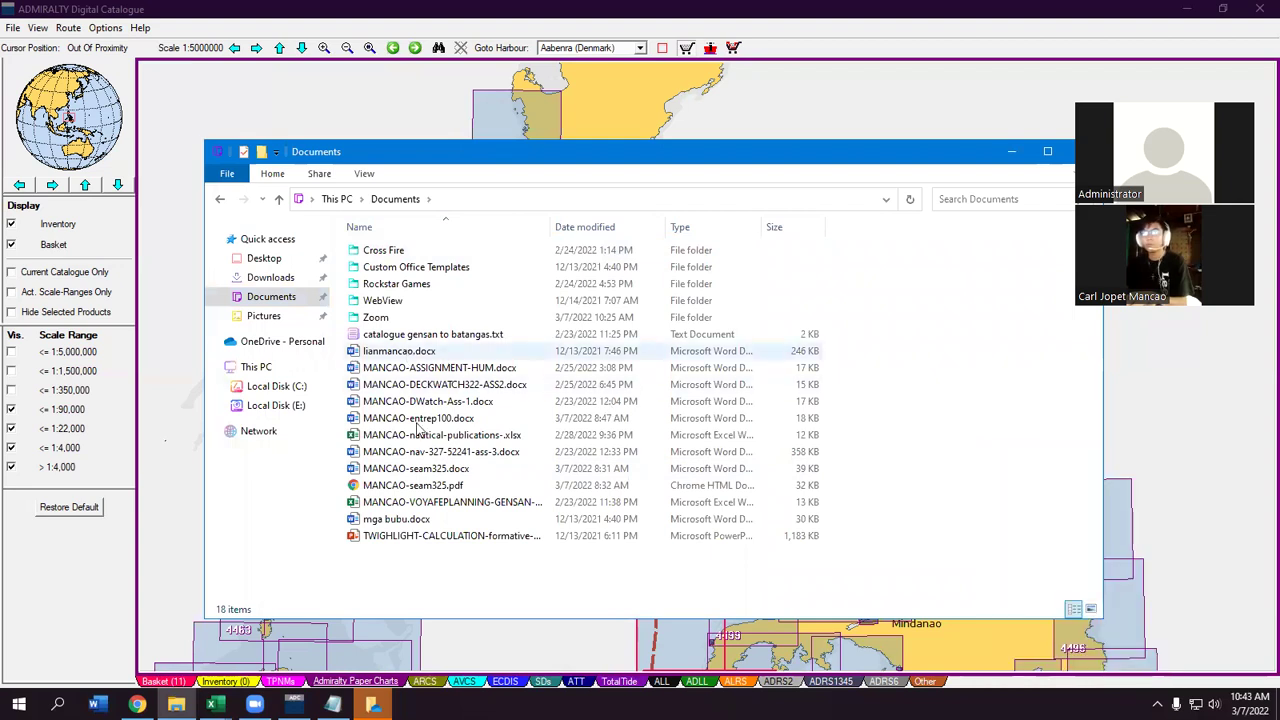
right_click(443, 600)
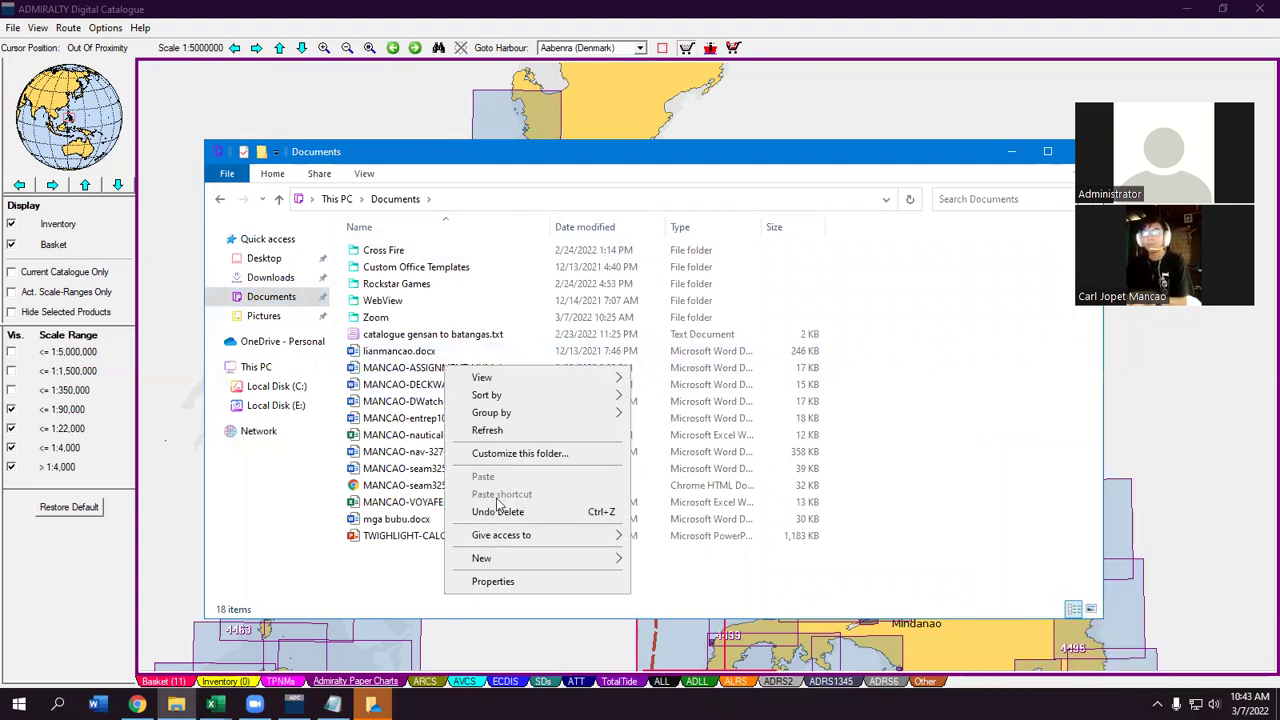
click(497, 429)
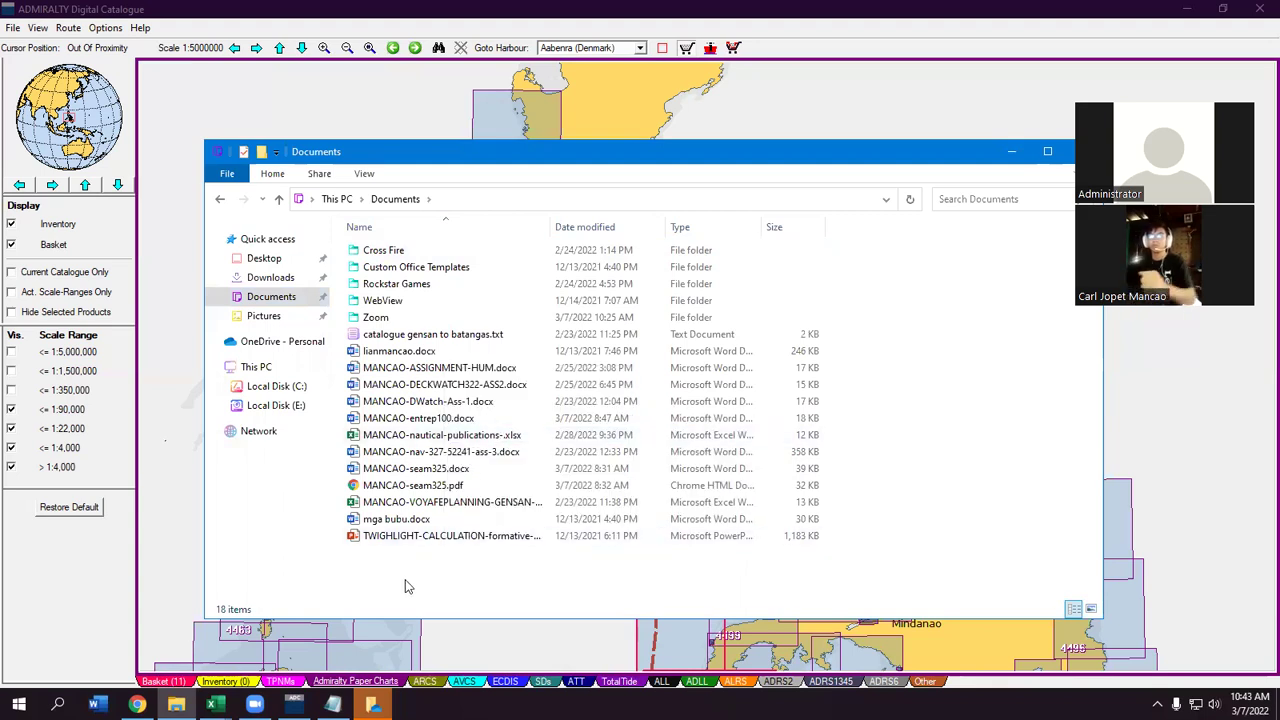
- Switch to ADMIRALTY Digital Catalogue and save the shopping basket over the existing gensan-to-batangas-final route.csv
click(771, 122)
click(617, 441)
click(657, 367)
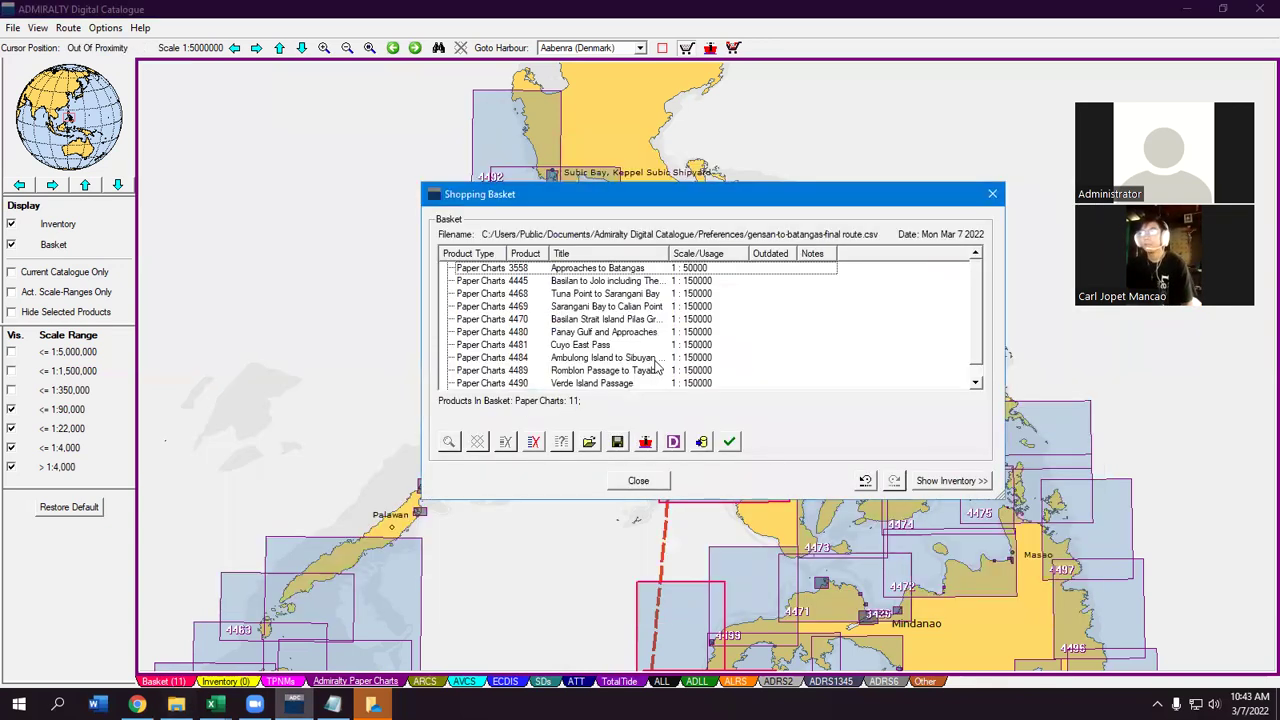
- Save the shopping basket again without overwriting the existing file, as a text basket file named gensan-to-batangas-finalroute in Documents
click(617, 441)
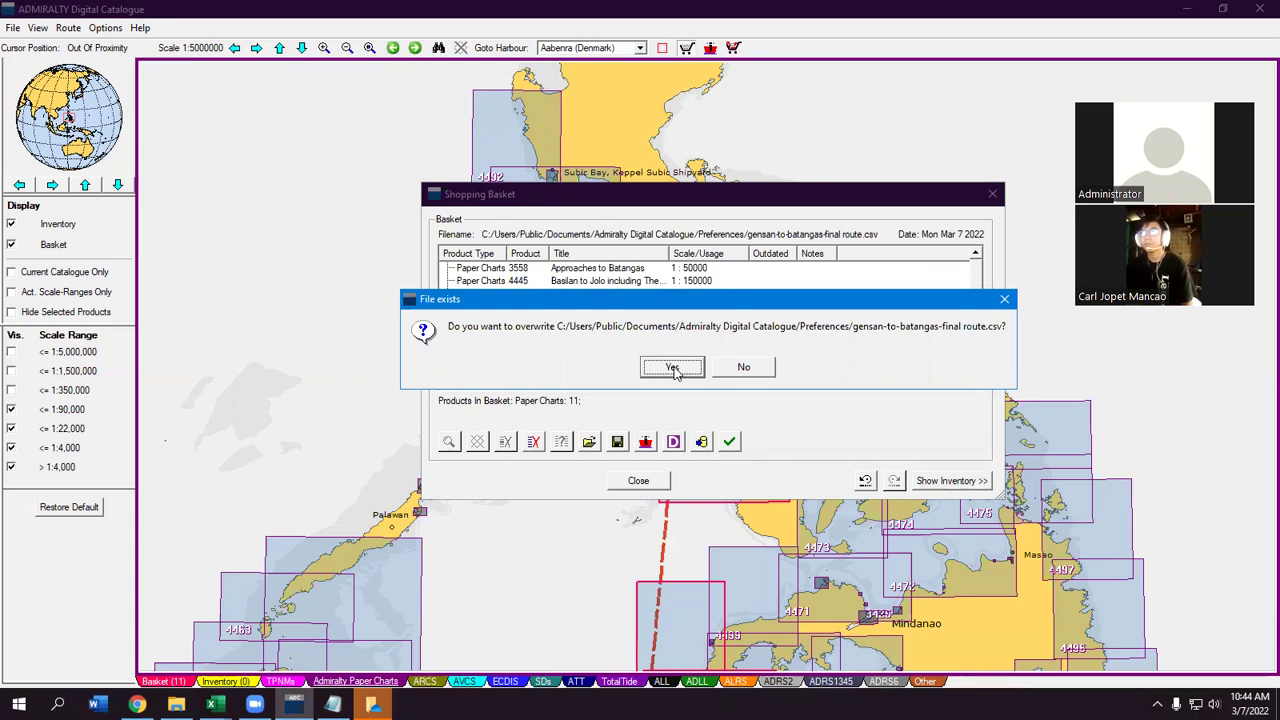
click(738, 368)
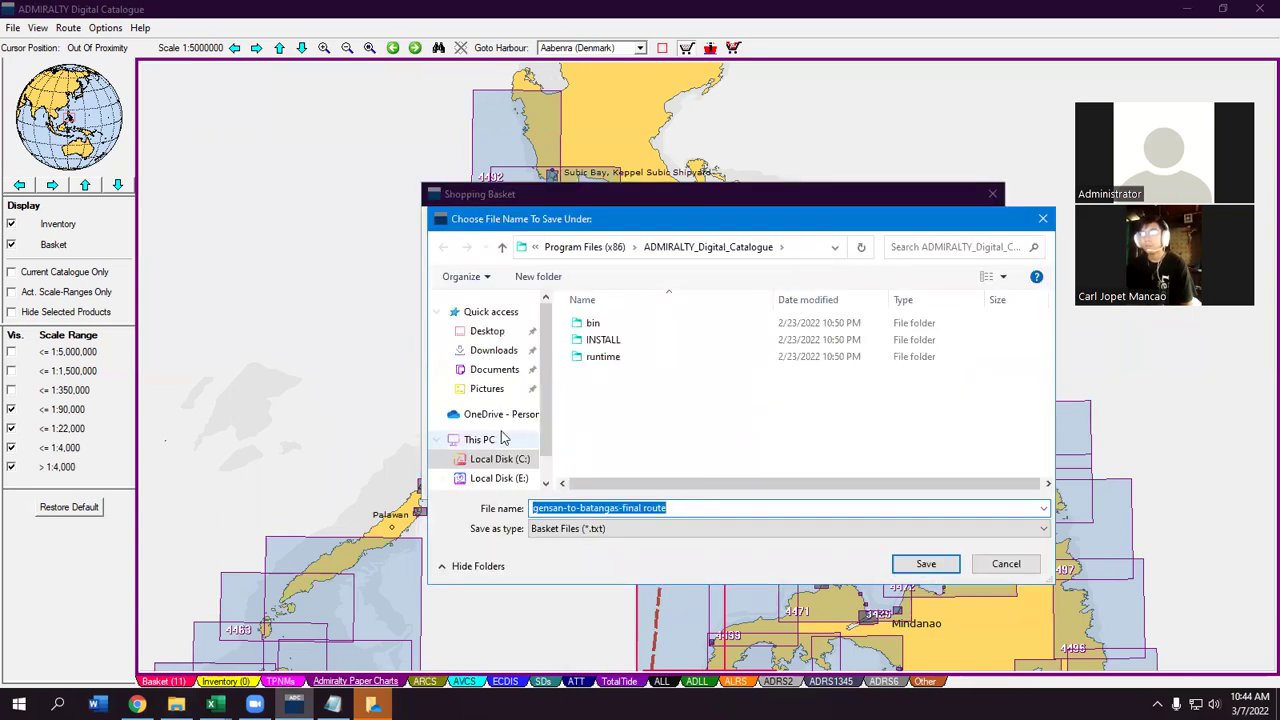
click(495, 372)
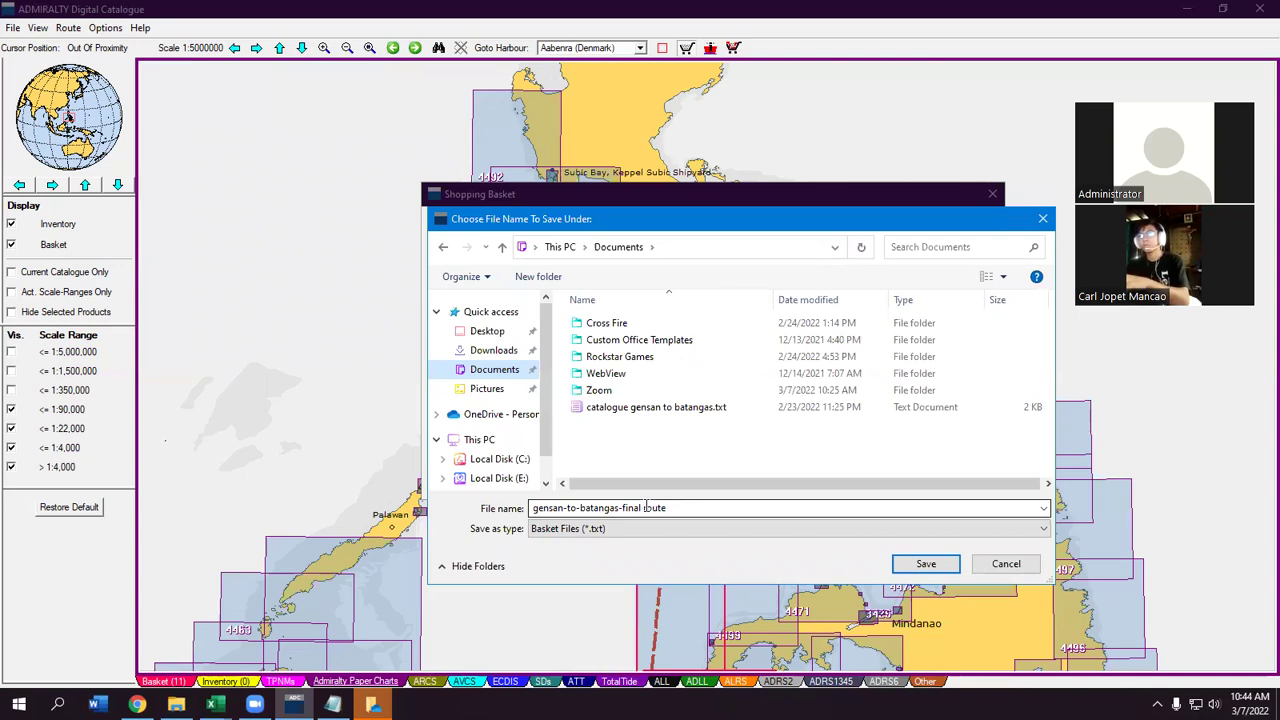
click(645, 508)
click(645, 508)
key(BackSpace)
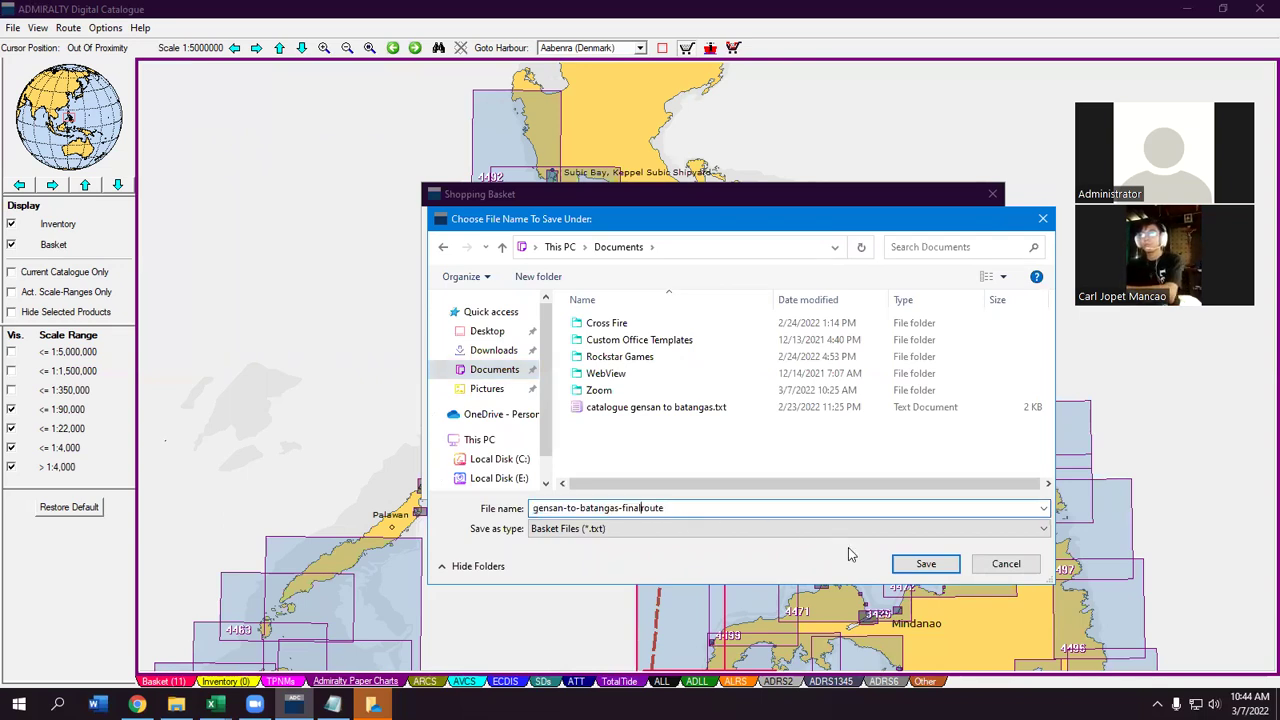
click(924, 565)
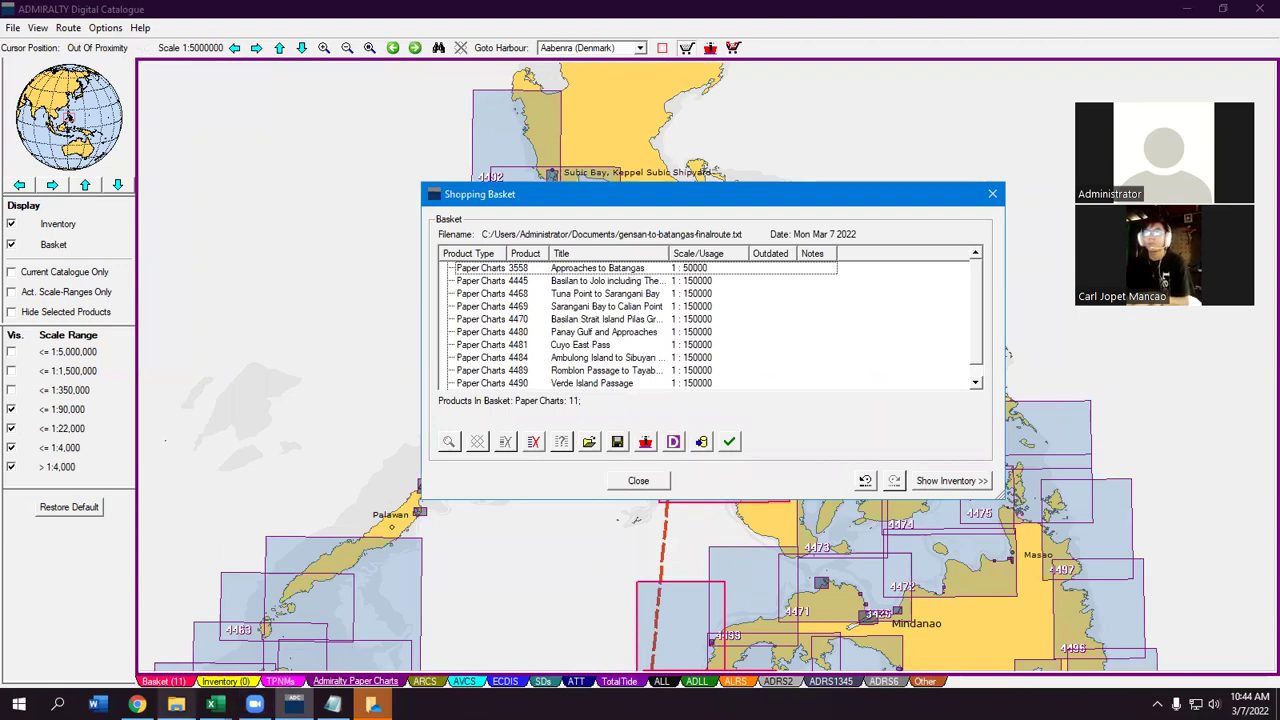
- Check the Documents folder in File Explorer for the new basket file, and close the shopping basket
click(176, 704)
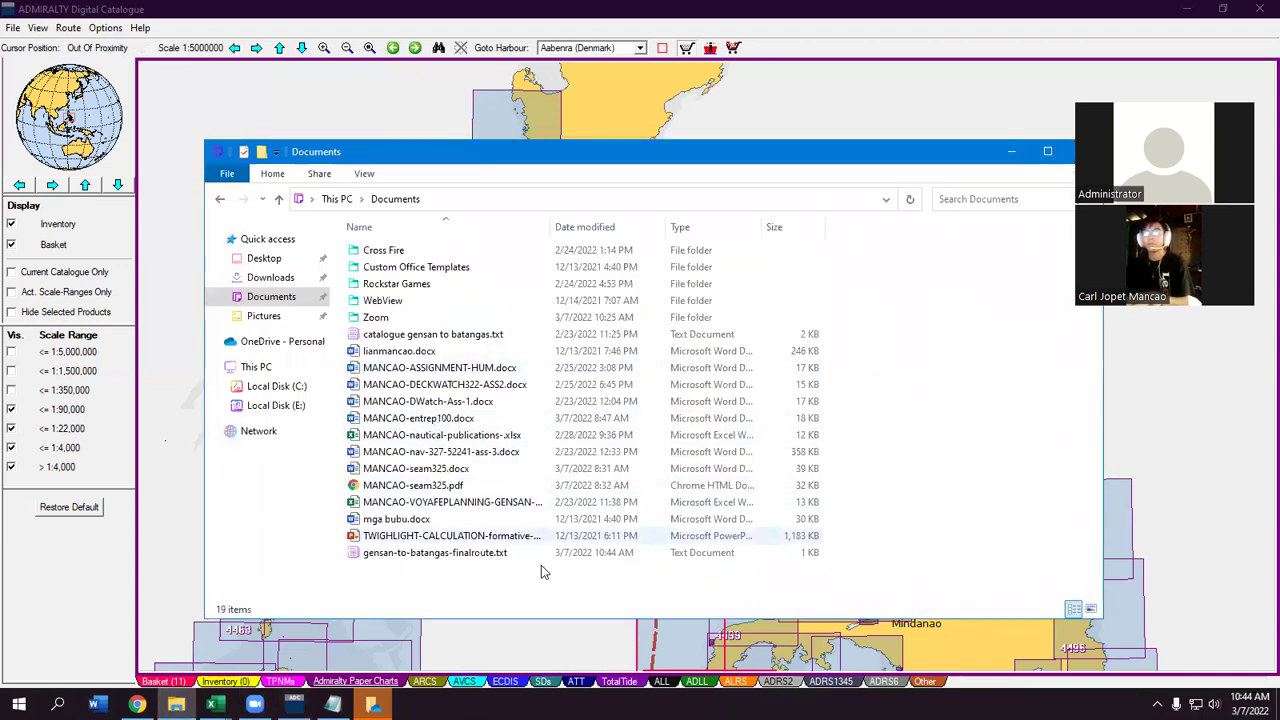
click(1011, 151)
key(Escape)
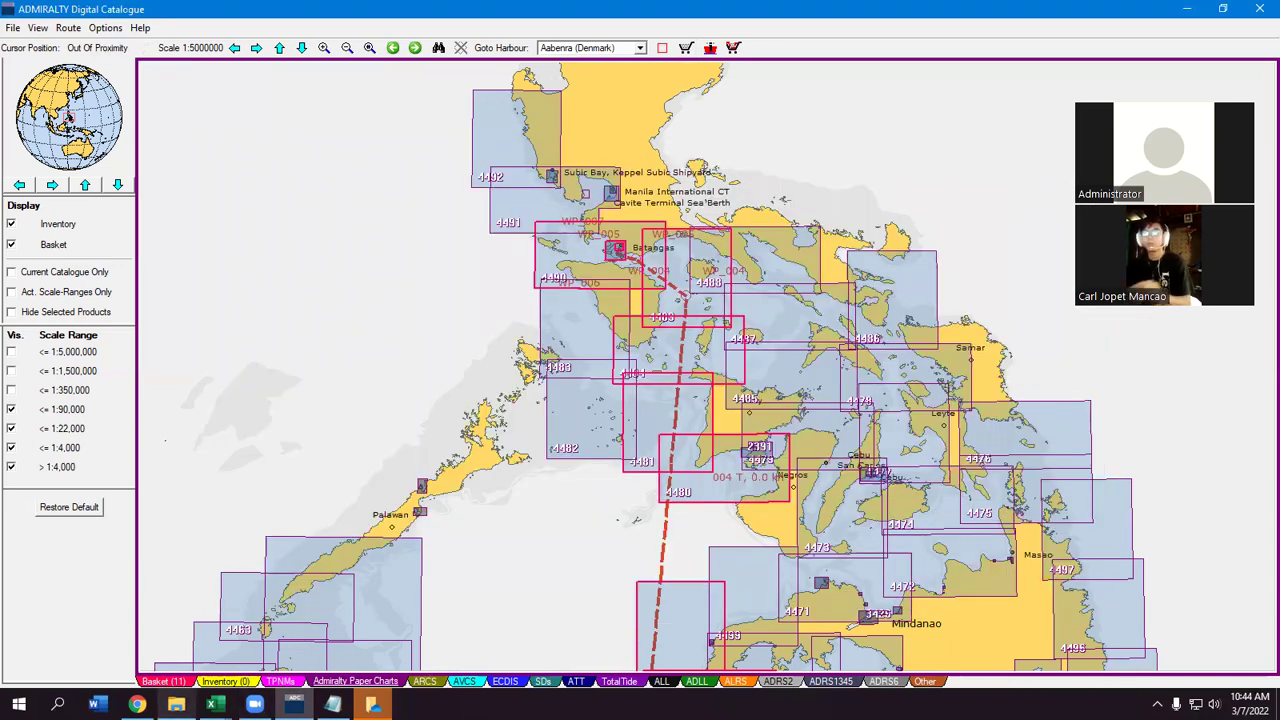
- Open gensan-to-batangas-finalroute.txt from the Documents folder and copy all its text, from the heading row to #ContactPhone
click(176, 704)
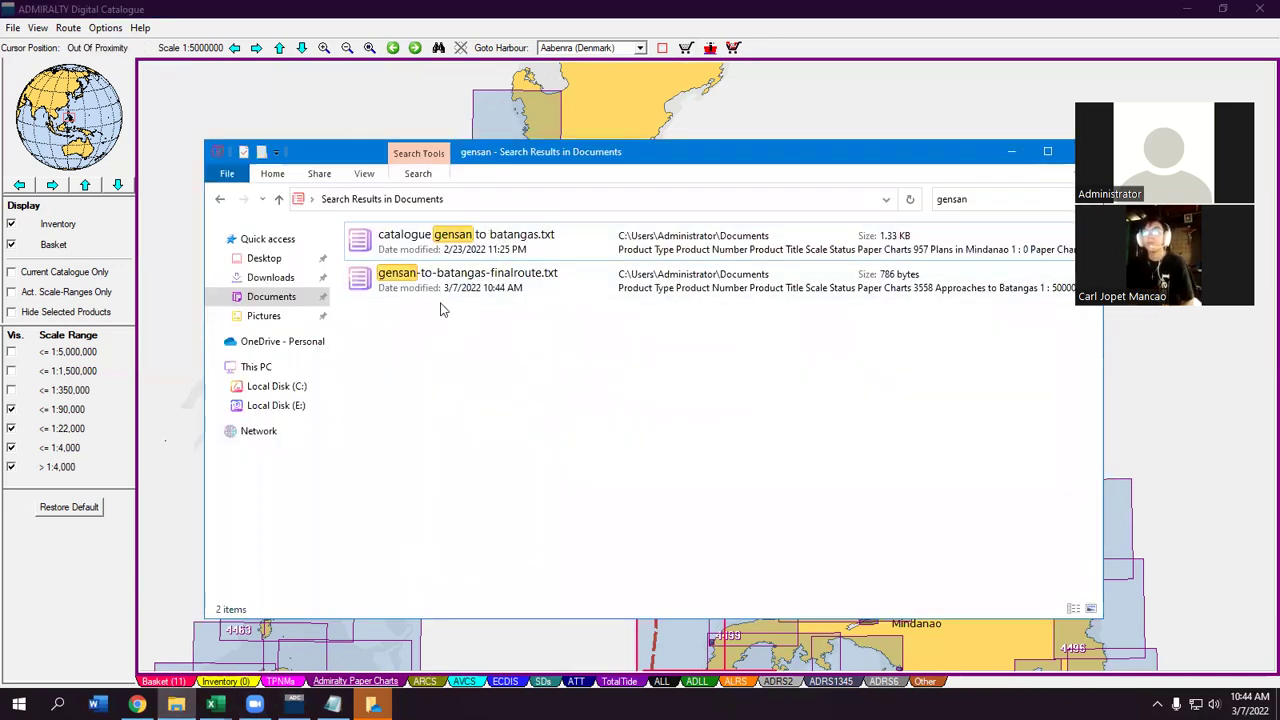
click(266, 296)
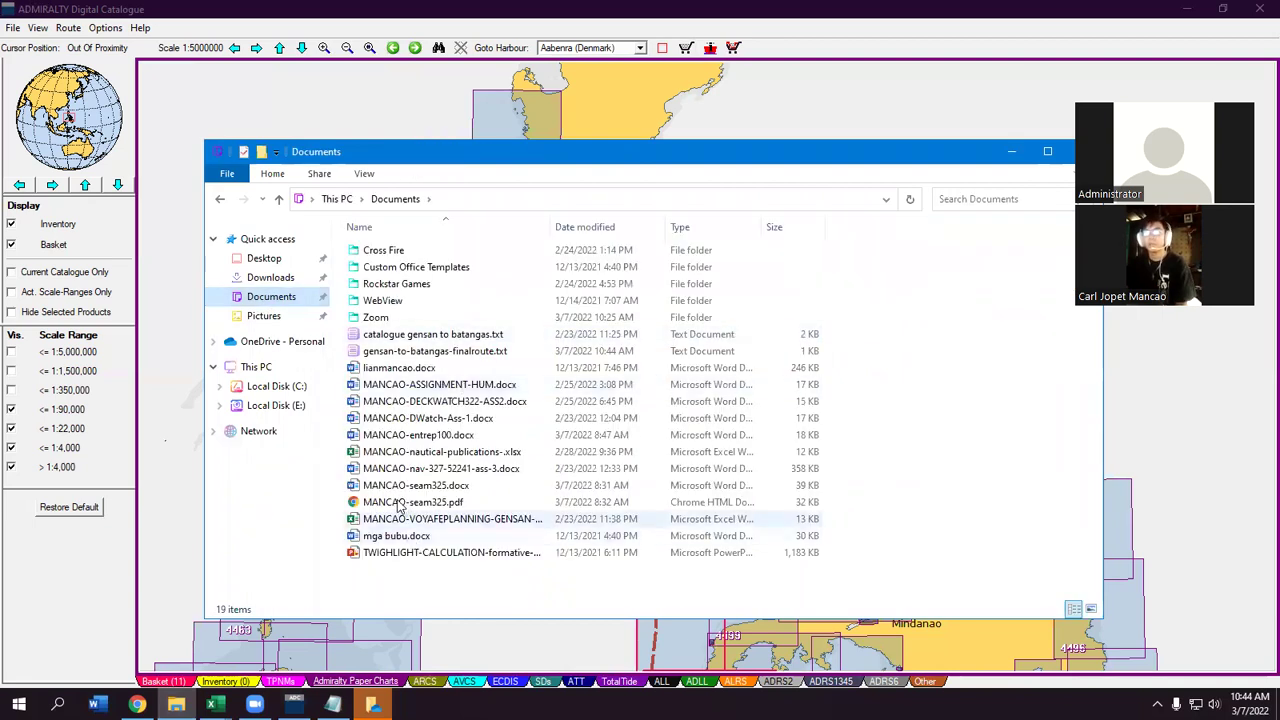
double_click(414, 352)
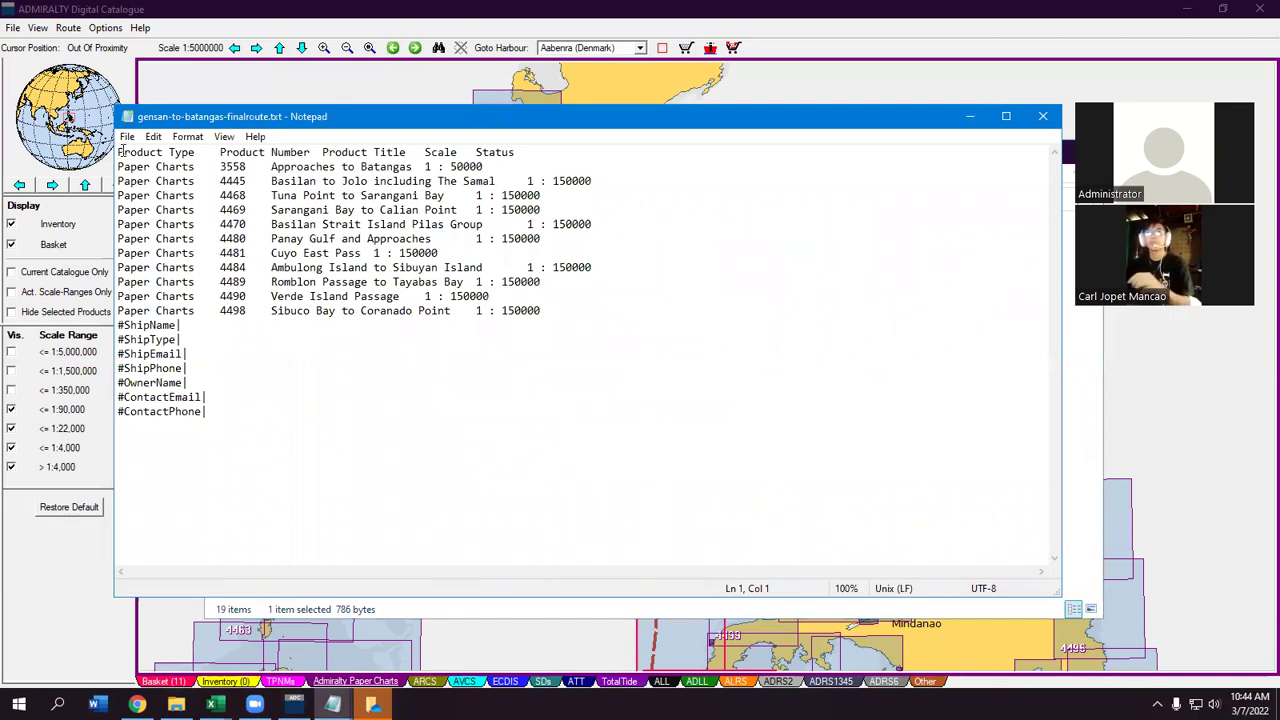
drag(118, 152, 236, 420)
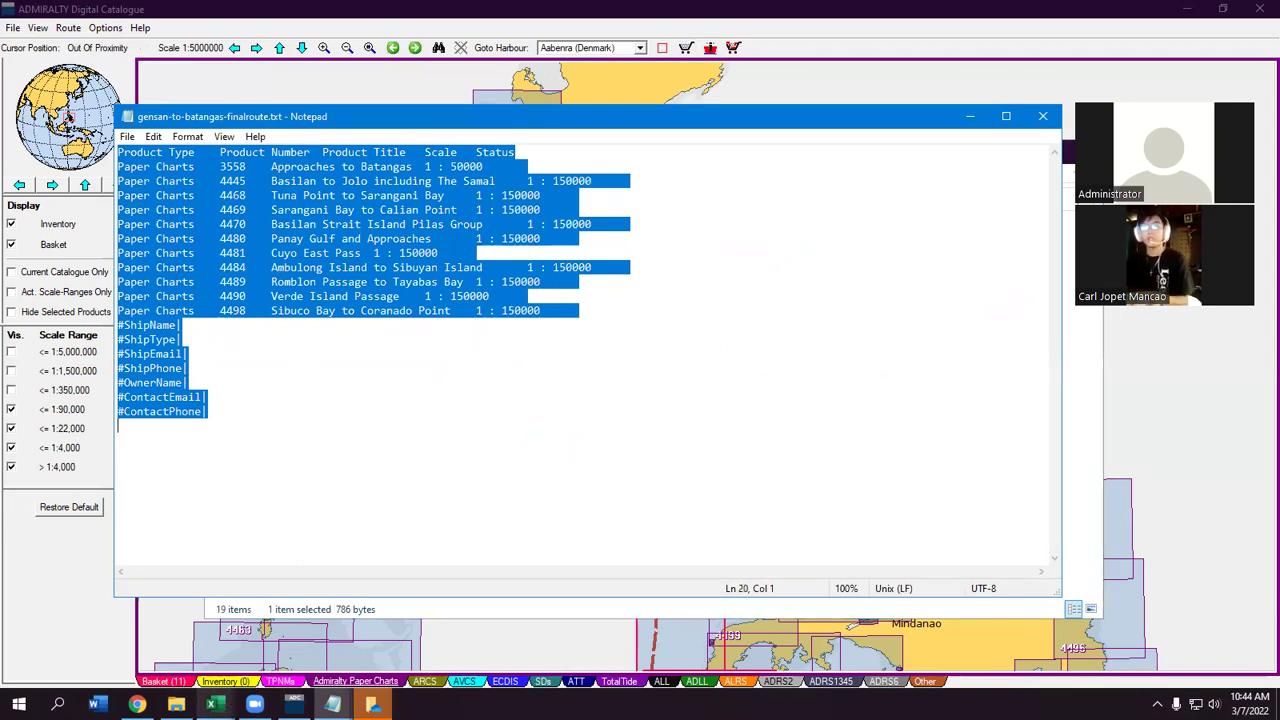
- Switch to Excel, create a blank workbook, and paste the copied chart list at cell A1
mouse_move(212, 704)
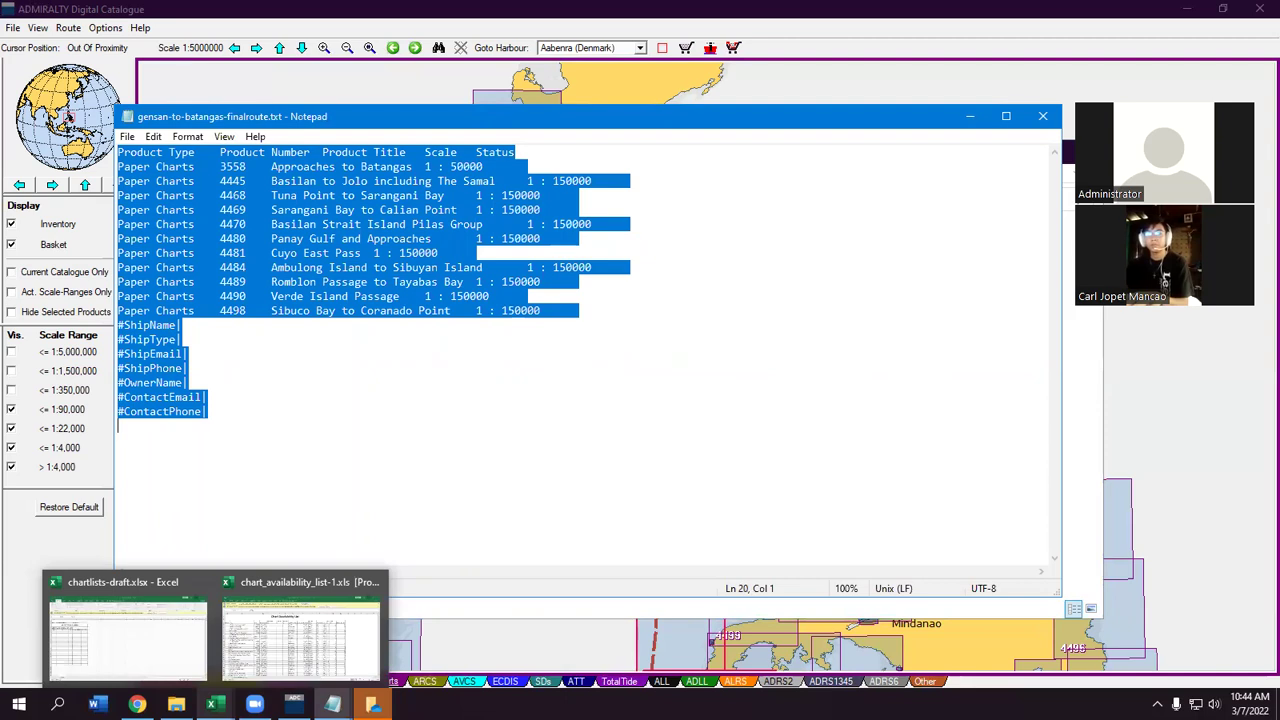
click(193, 678)
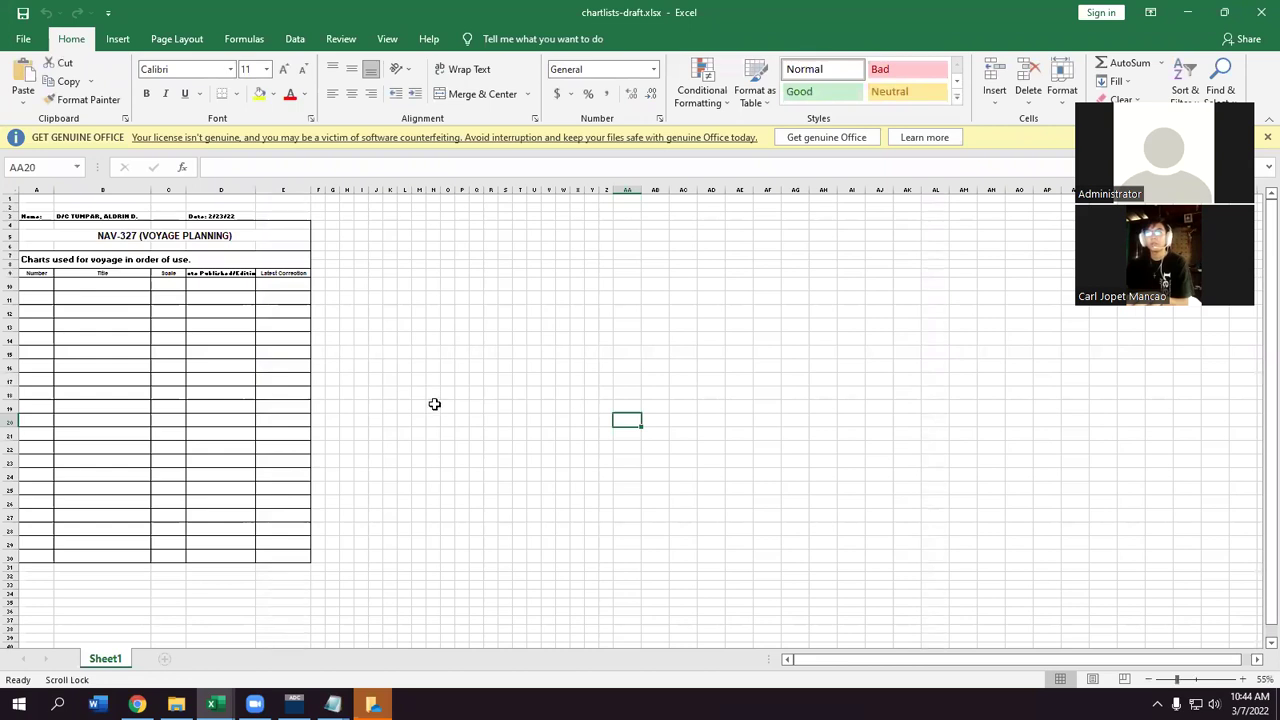
click(23, 39)
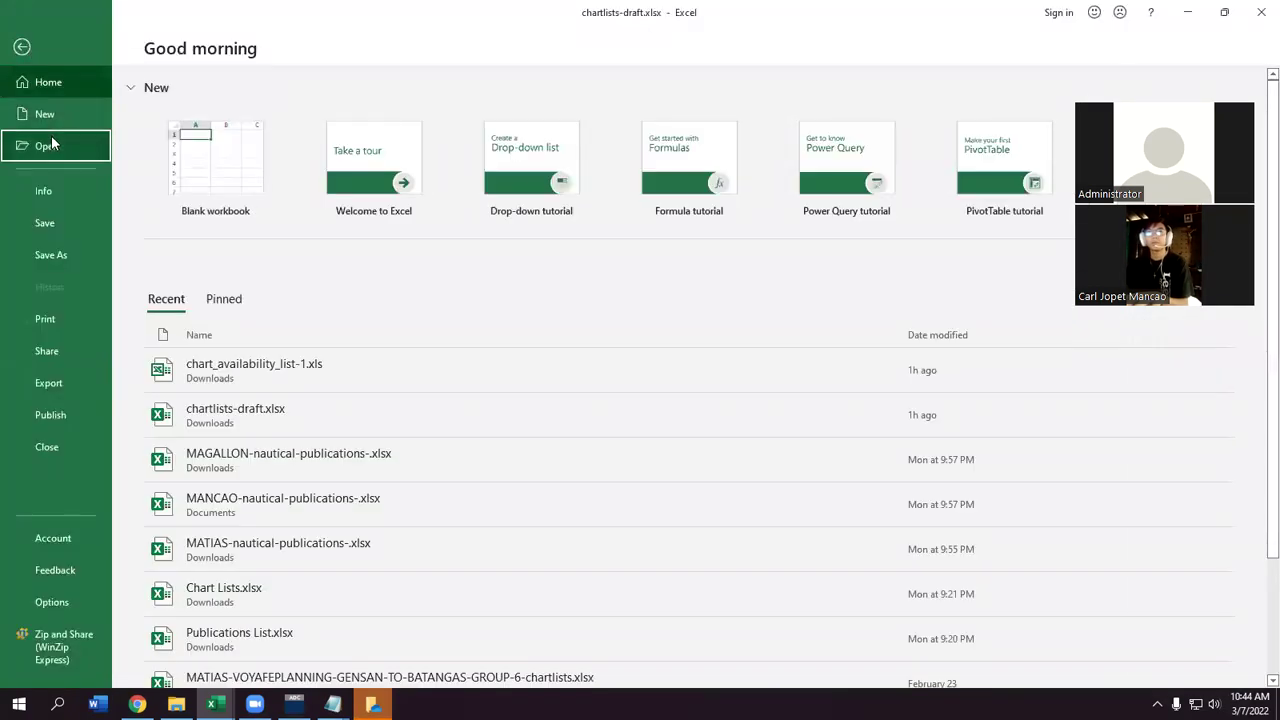
click(50, 145)
click(51, 112)
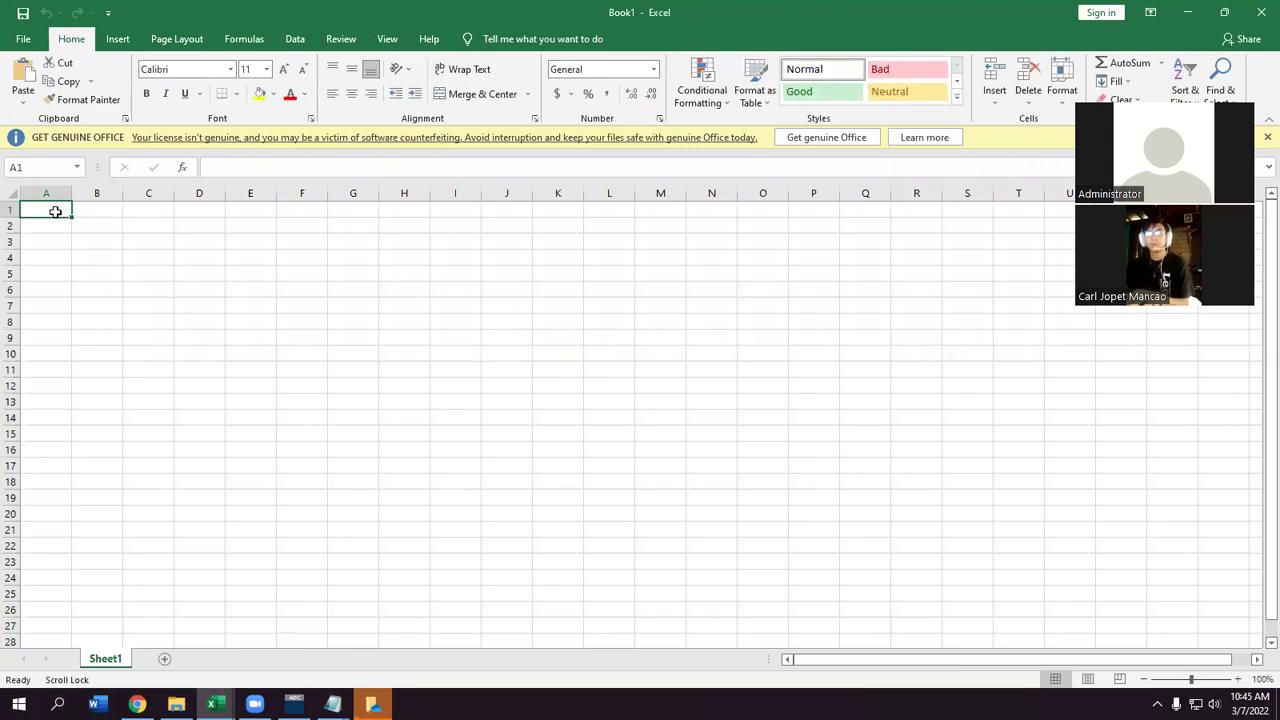
key(ctrl+v)
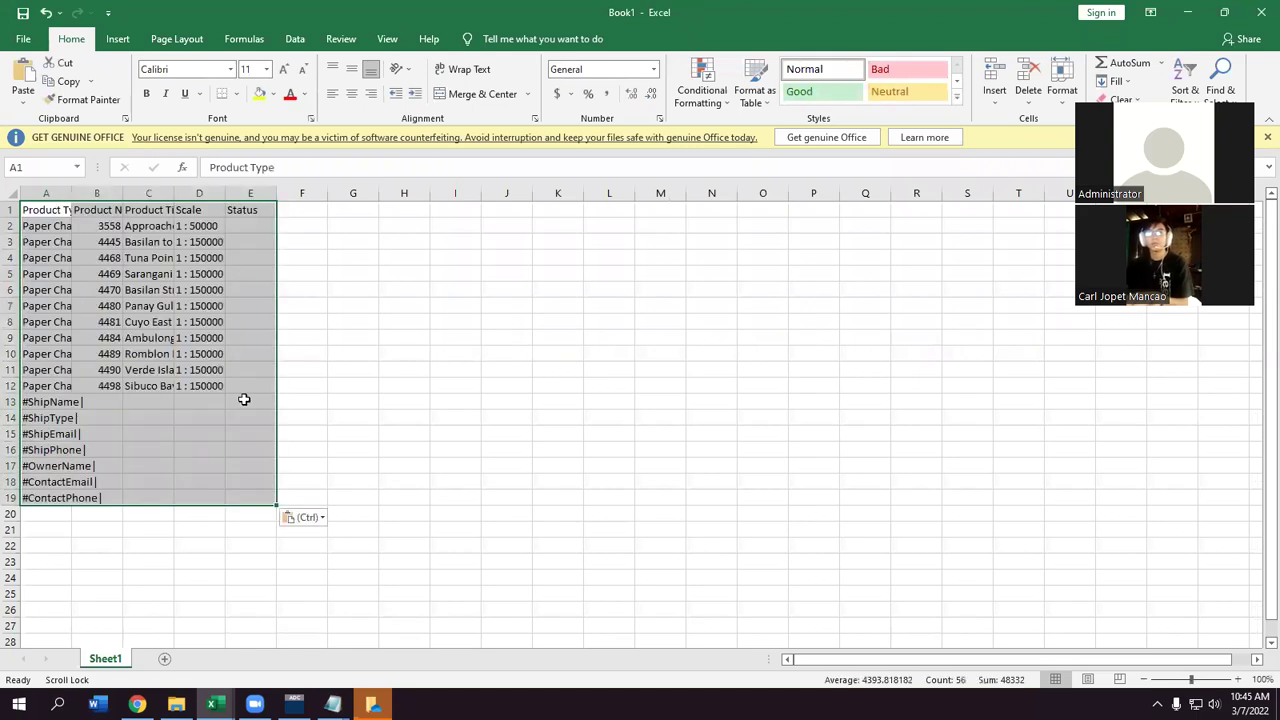
click(321, 417)
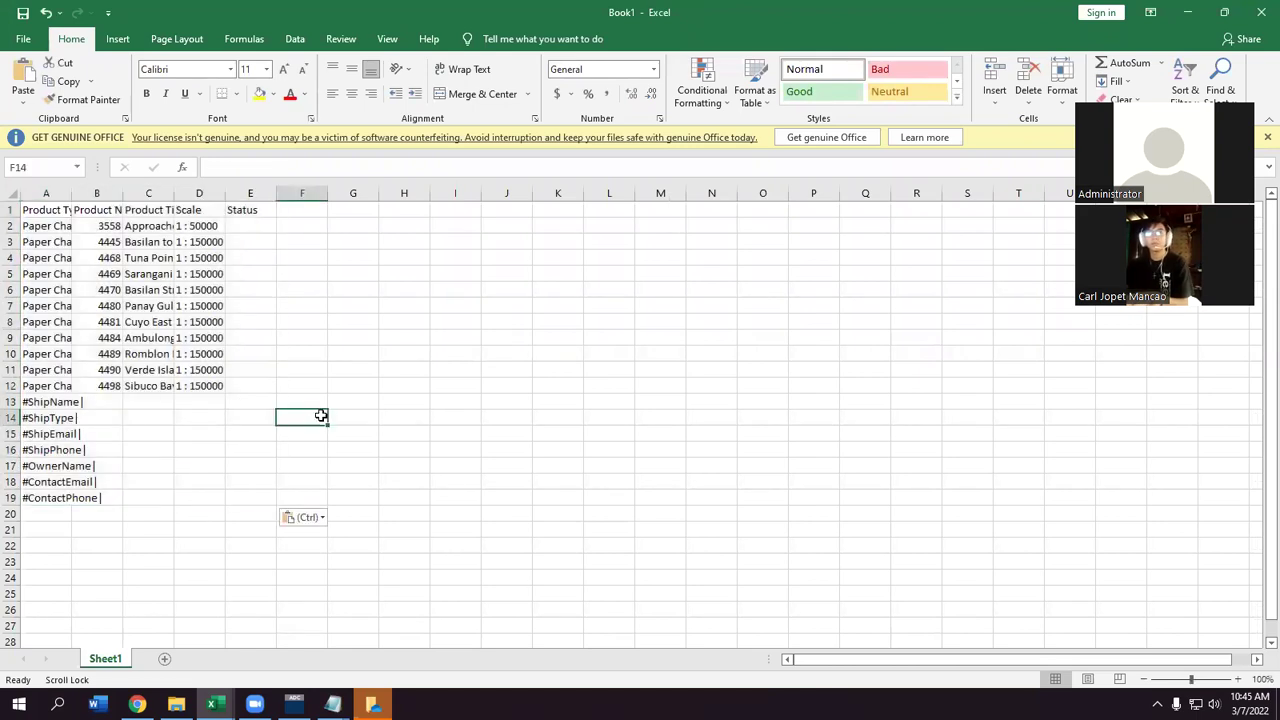
- Widen columns A, B and C so the product types, numbers and titles fit in full
click(60, 193)
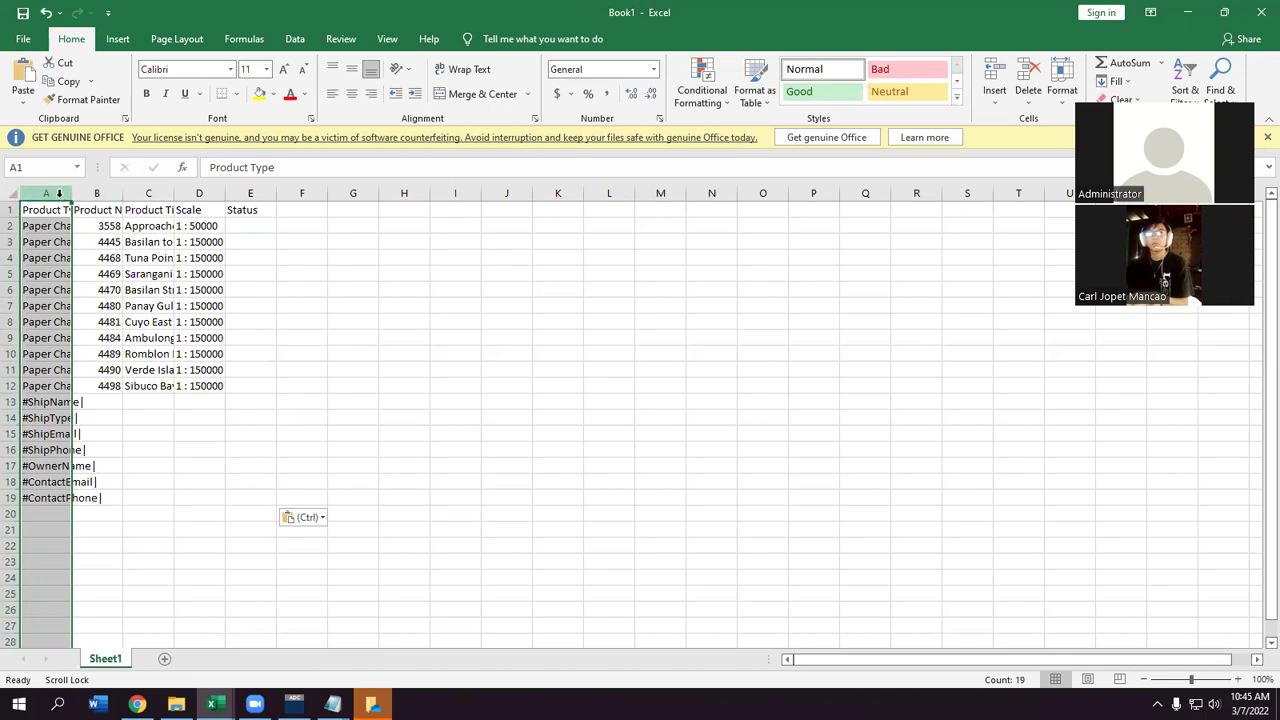
click(80, 193)
click(60, 193)
drag(71, 193, 398, 193)
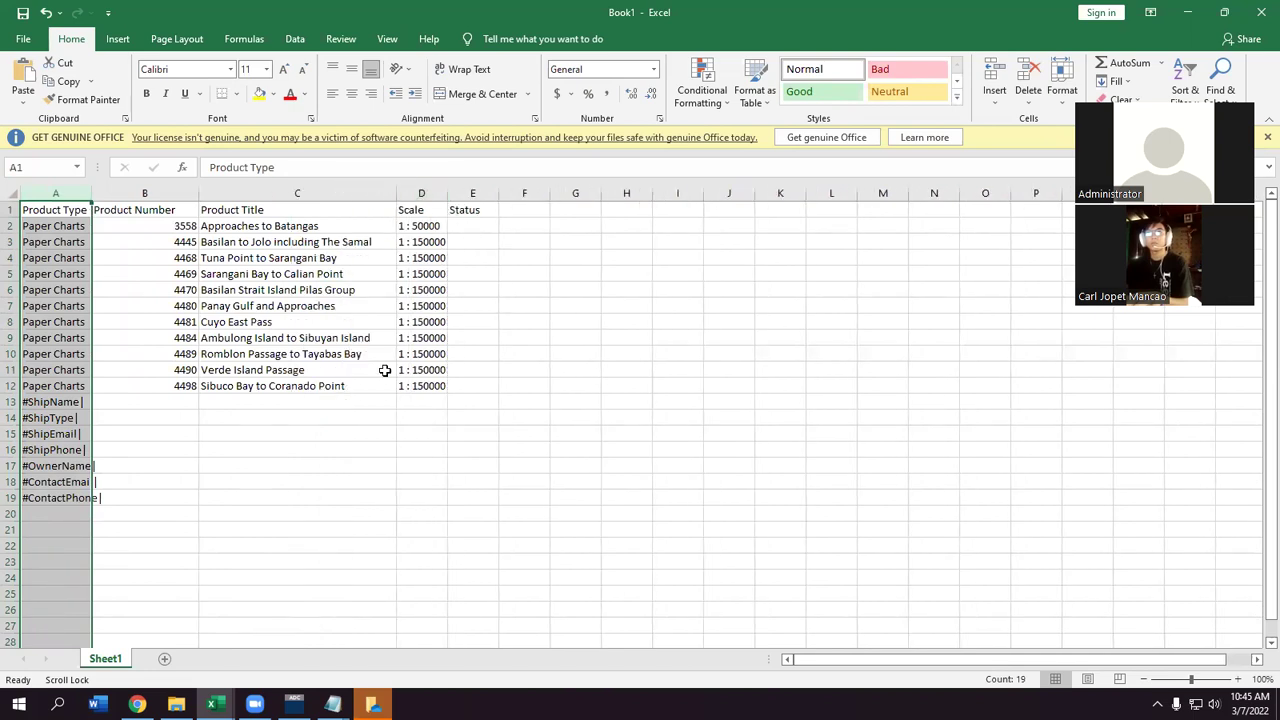
click(162, 446)
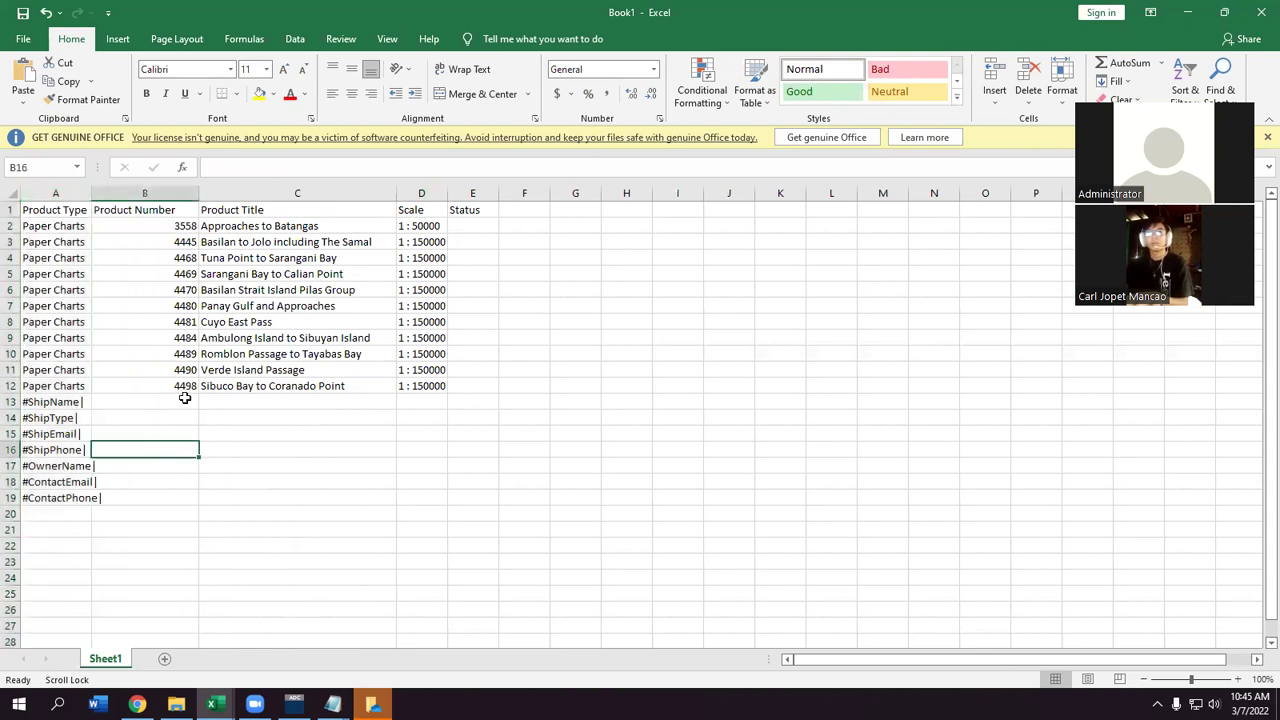
- Copy the chart numbers and titles in B2:C12 and switch to the chartlists-draft.xlsx workbook
click(159, 226)
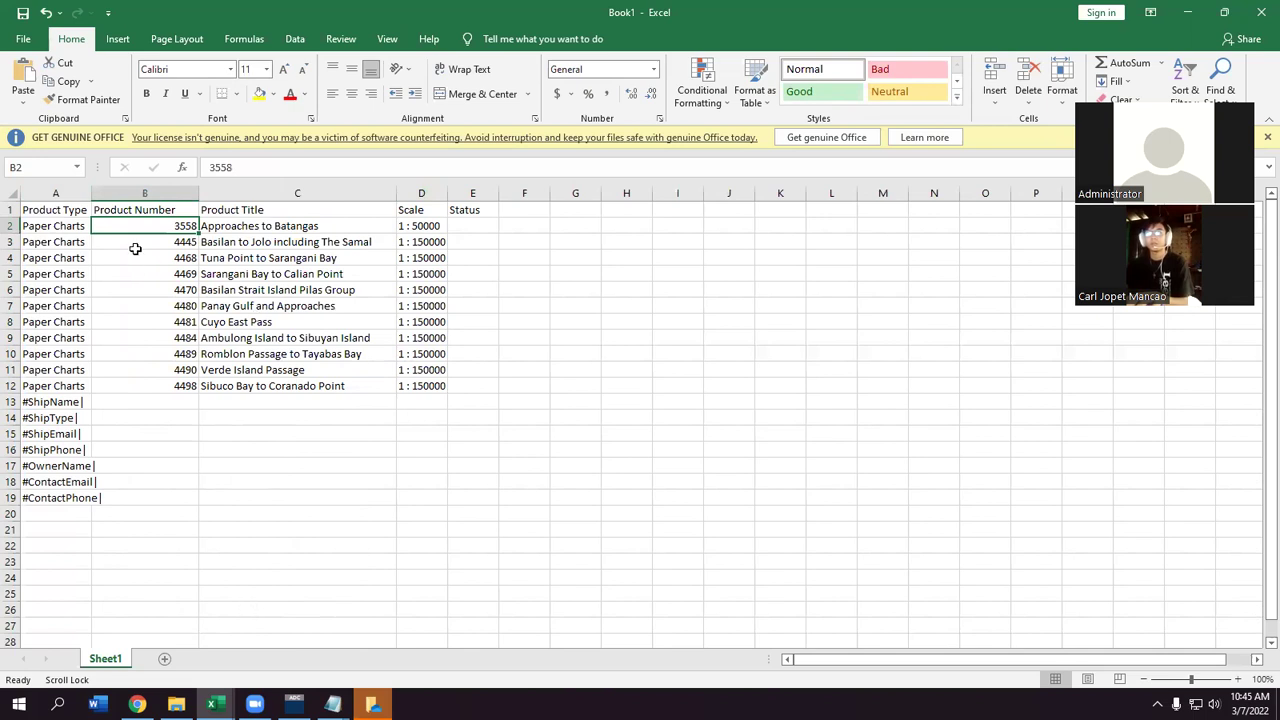
drag(163, 226, 332, 386)
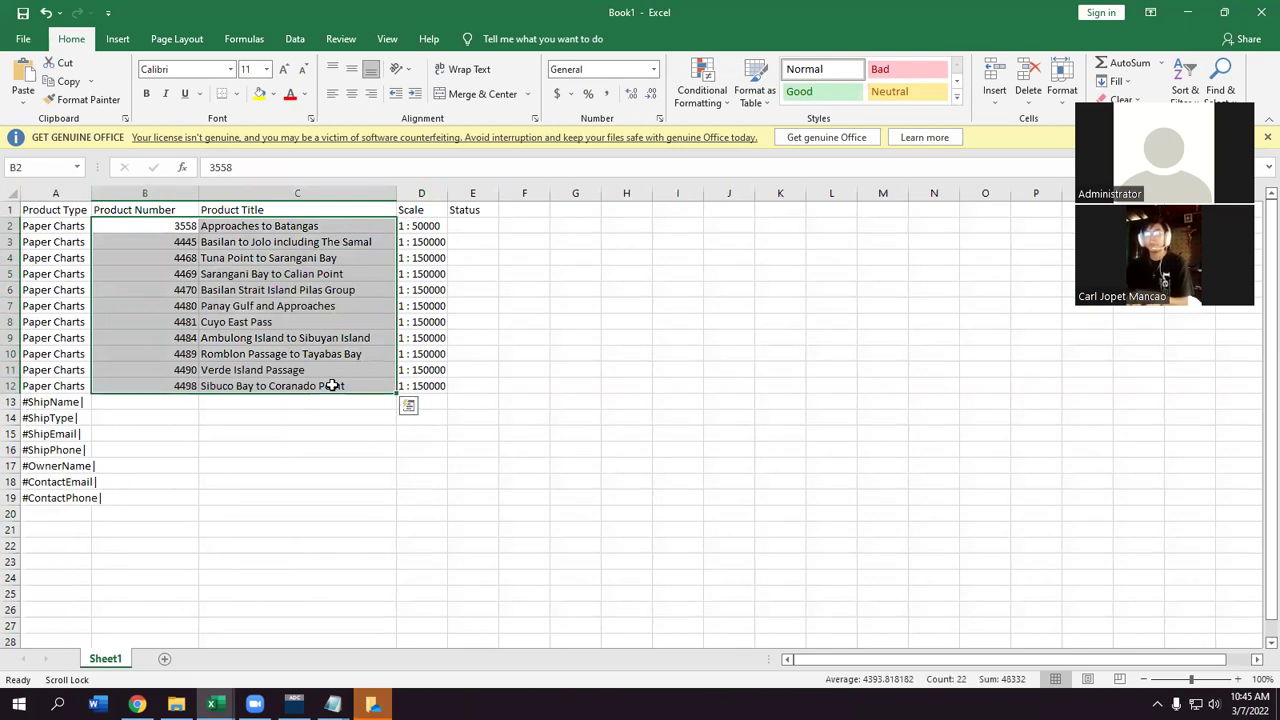
key(ctrl+c)
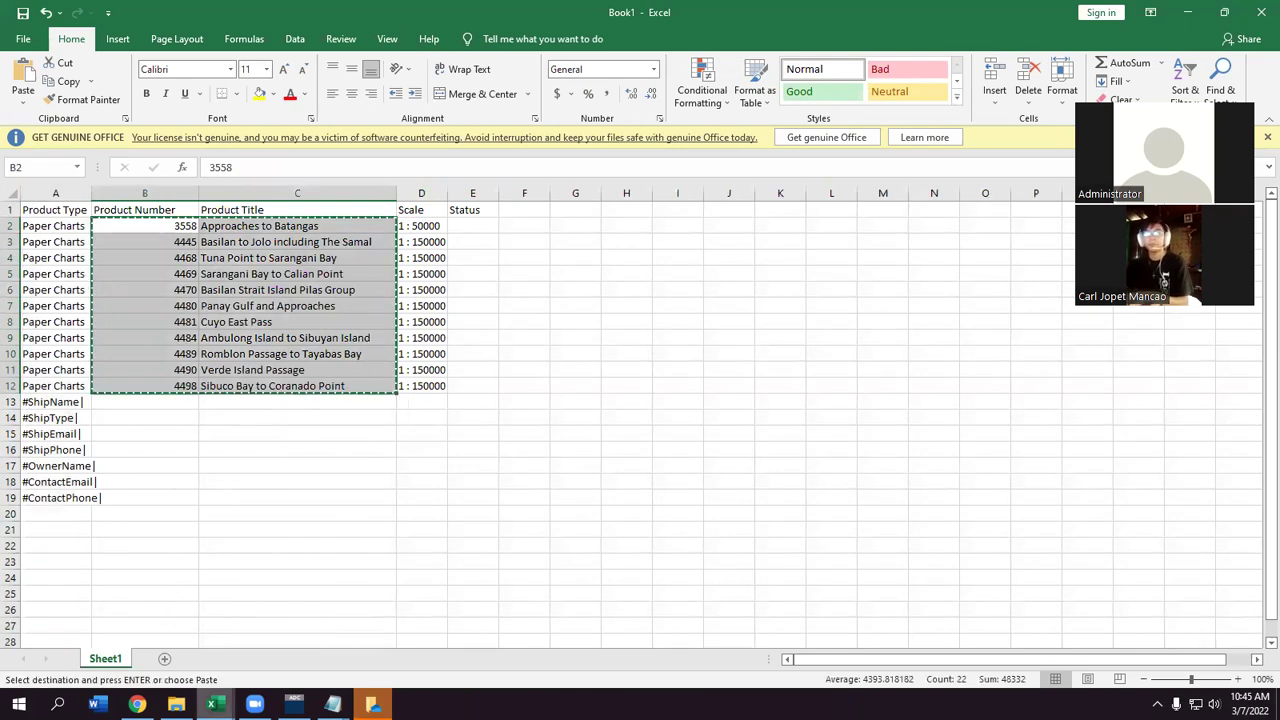
mouse_move(212, 704)
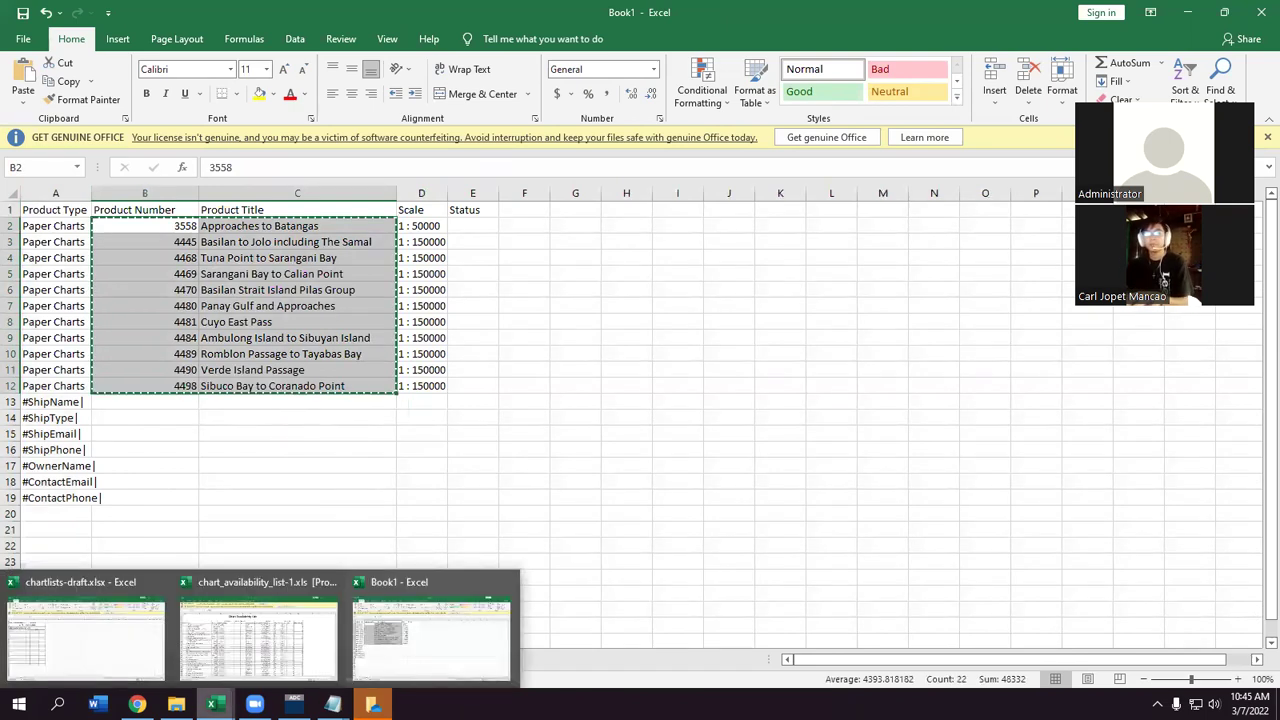
click(125, 629)
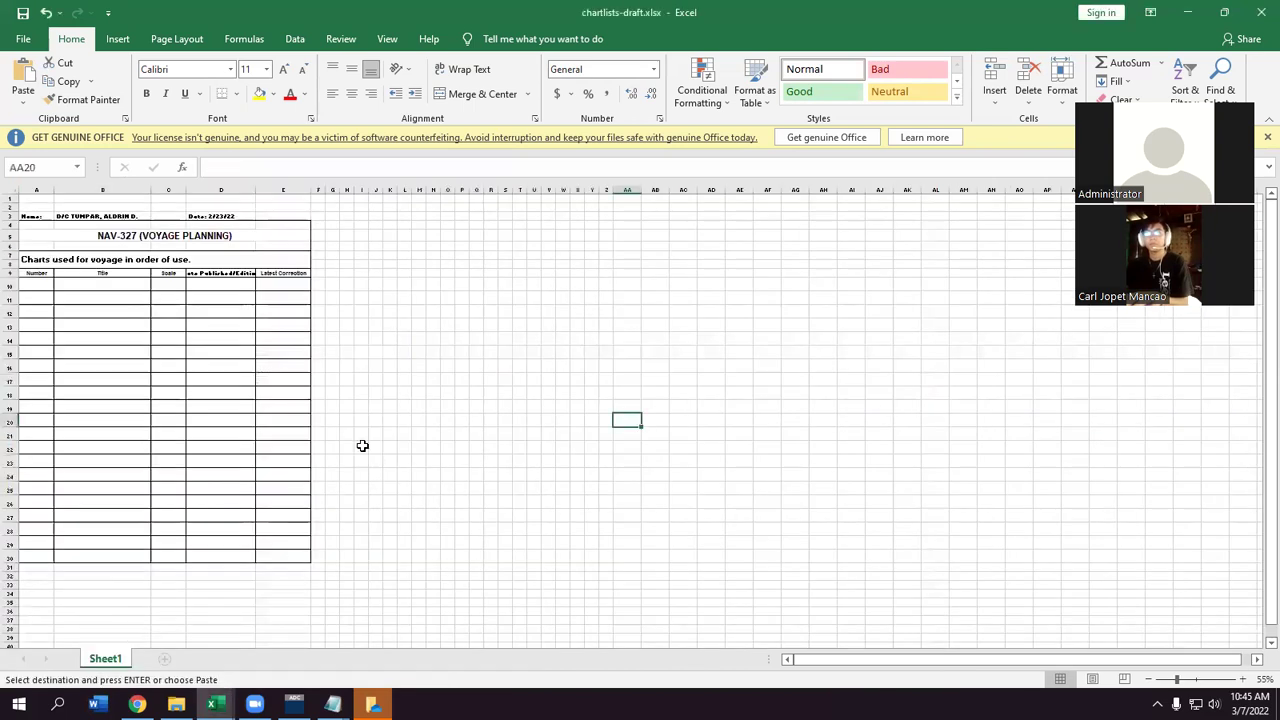
- Replace the person's name after "D/C" in cell B3 with the student's own surname and first names
click(102, 280)
click(115, 217)
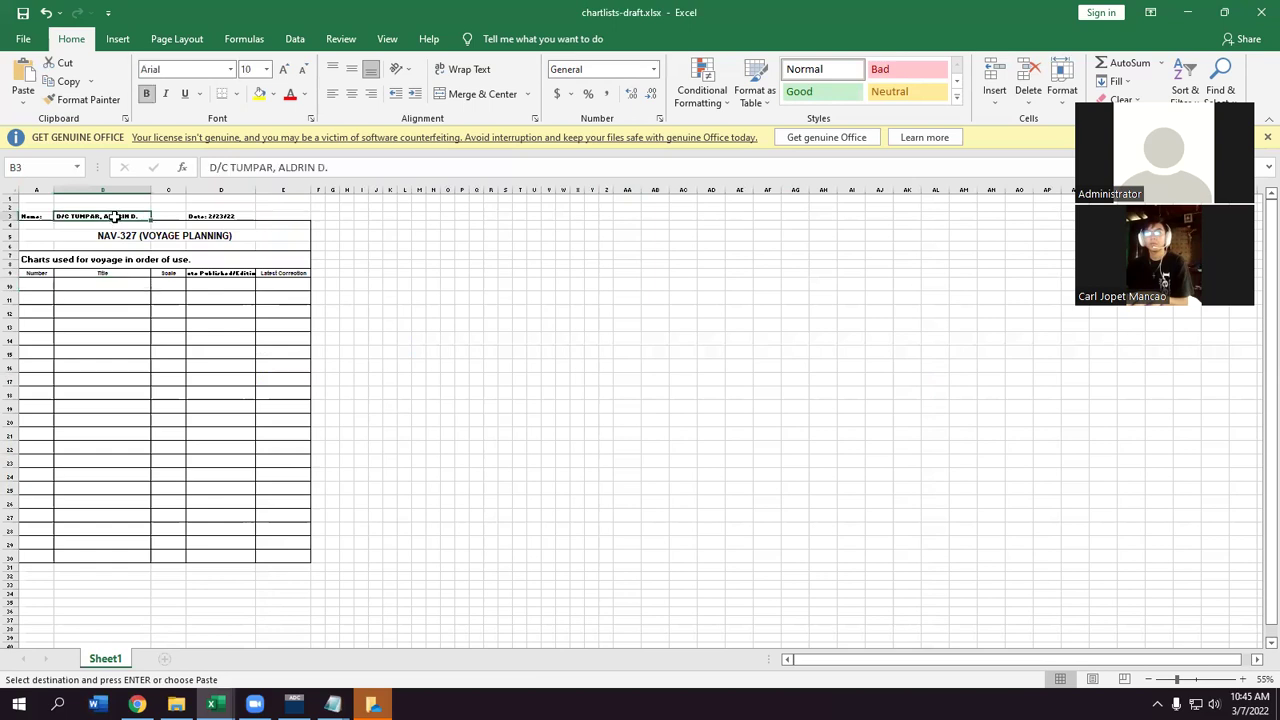
click(300, 166)
double_click(247, 167)
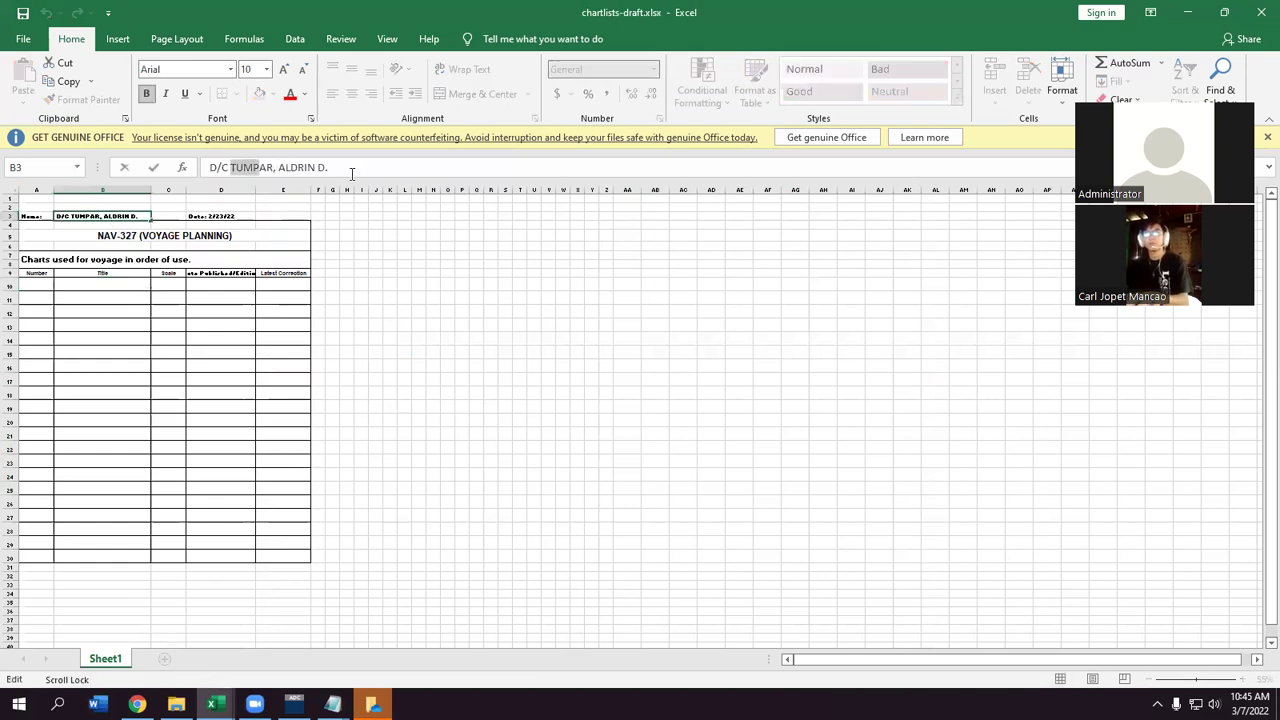
shift+click(351, 174)
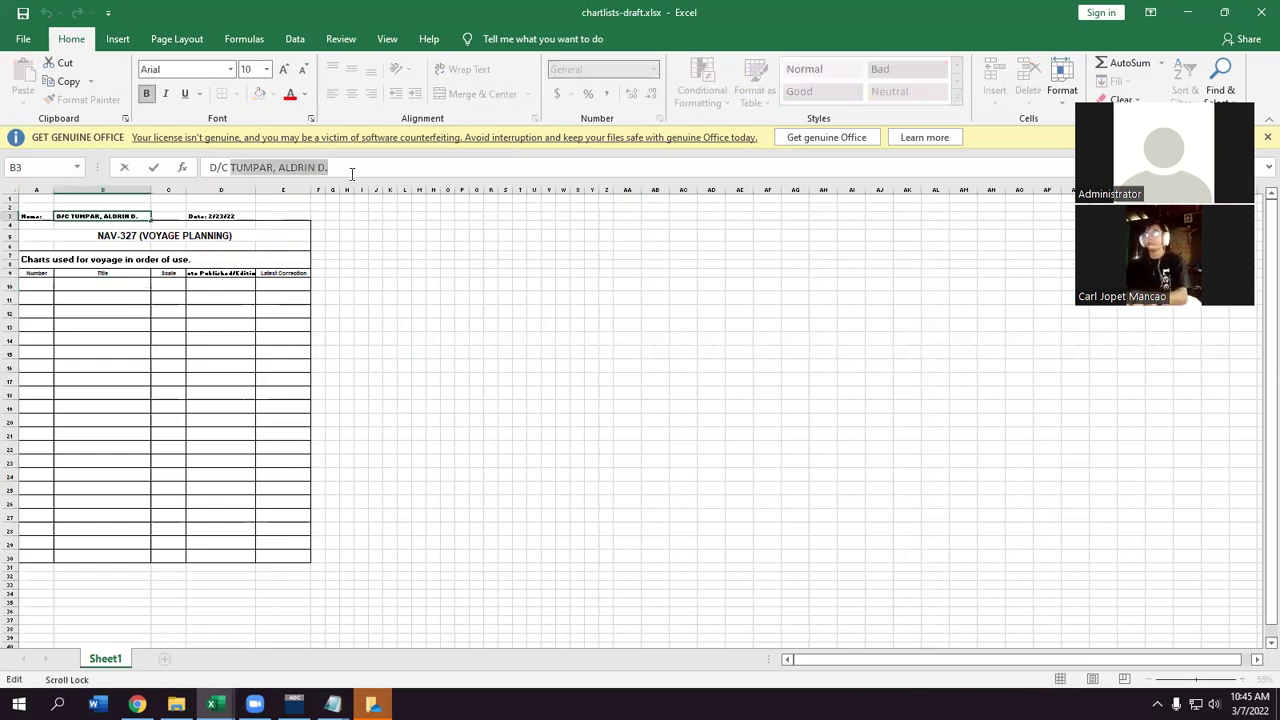
key(BackSpace)
text(MANCAO, CARL JOPET)
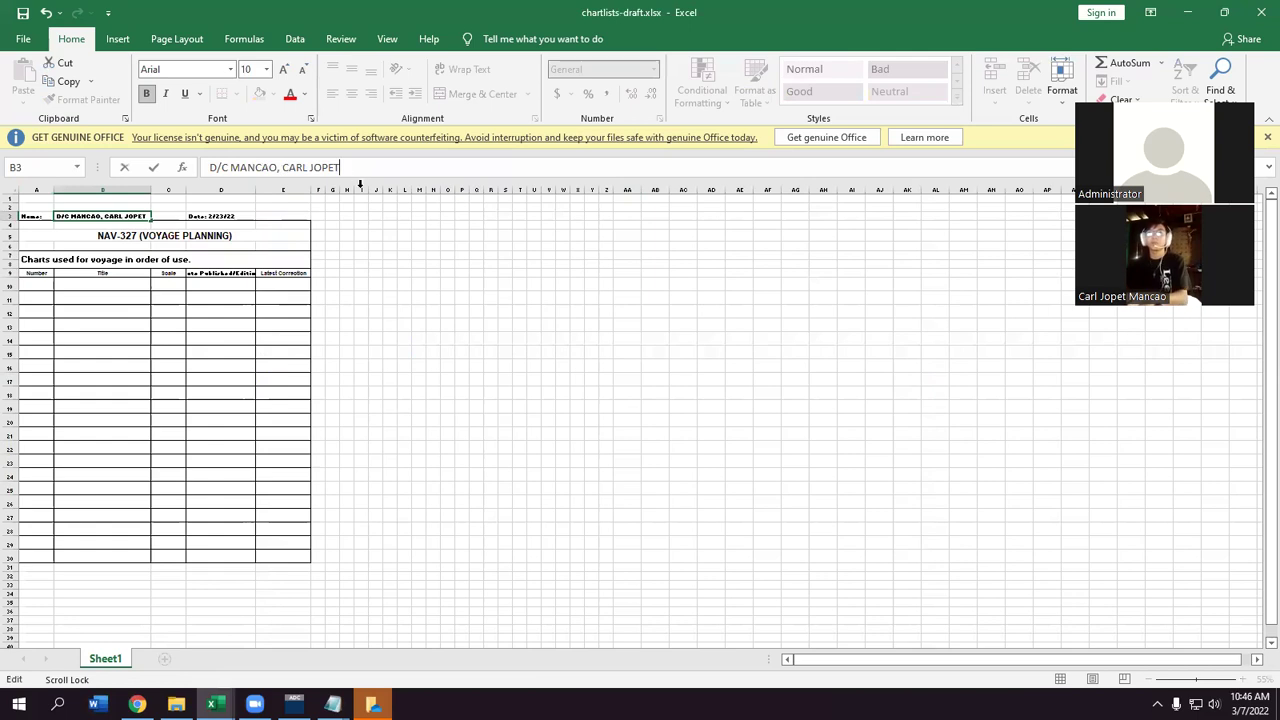
- Delete the date value from cell D3, keeping only the "Date:" label
click(228, 215)
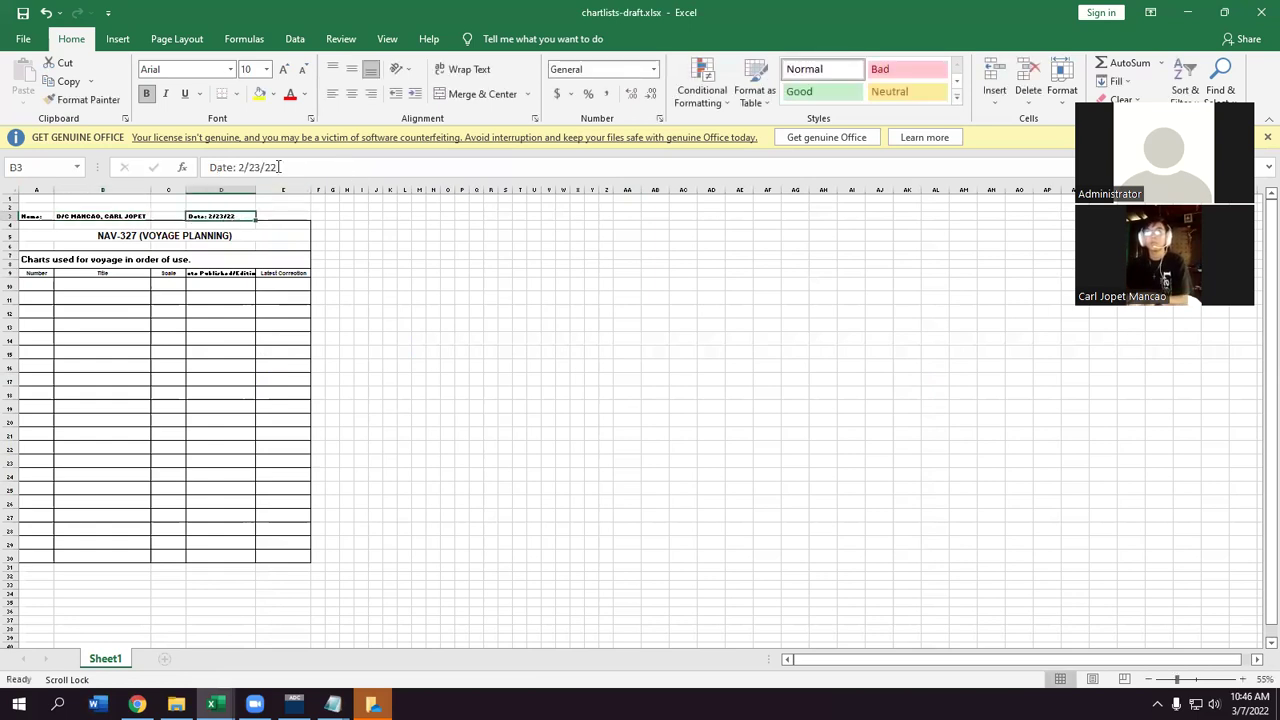
drag(239, 167, 277, 167)
key(BackSpace)
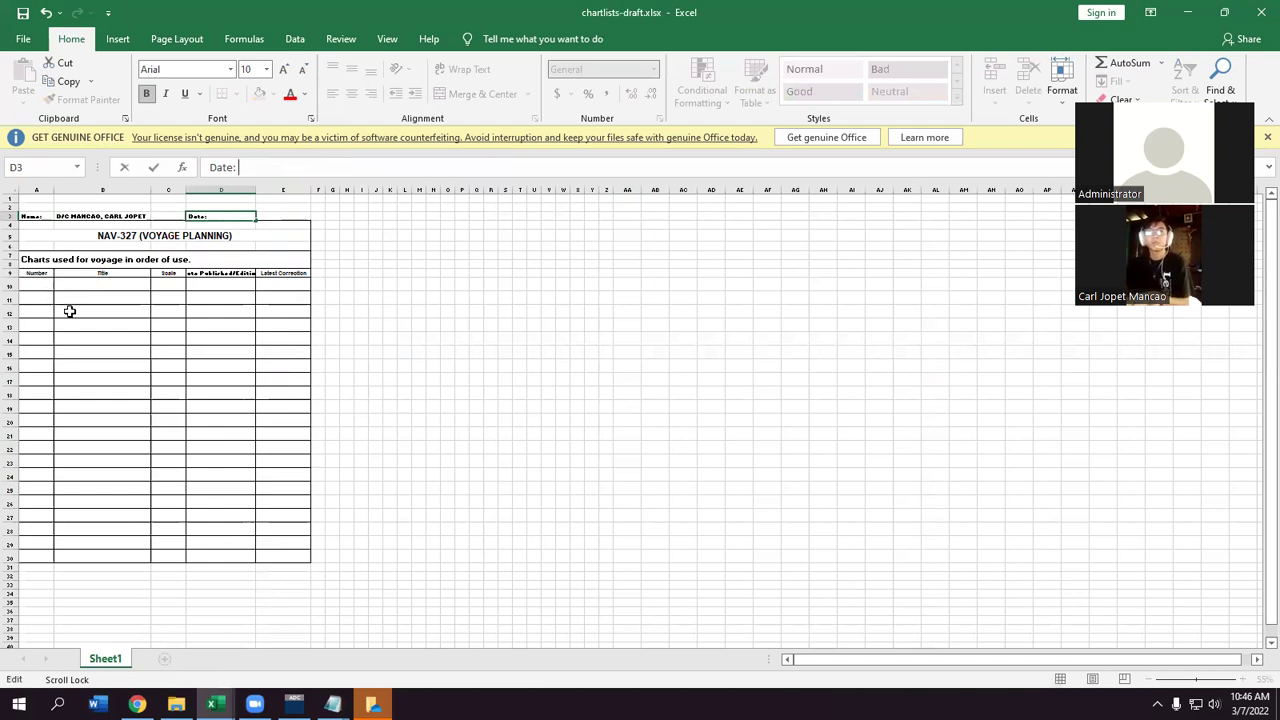
click(117, 326)
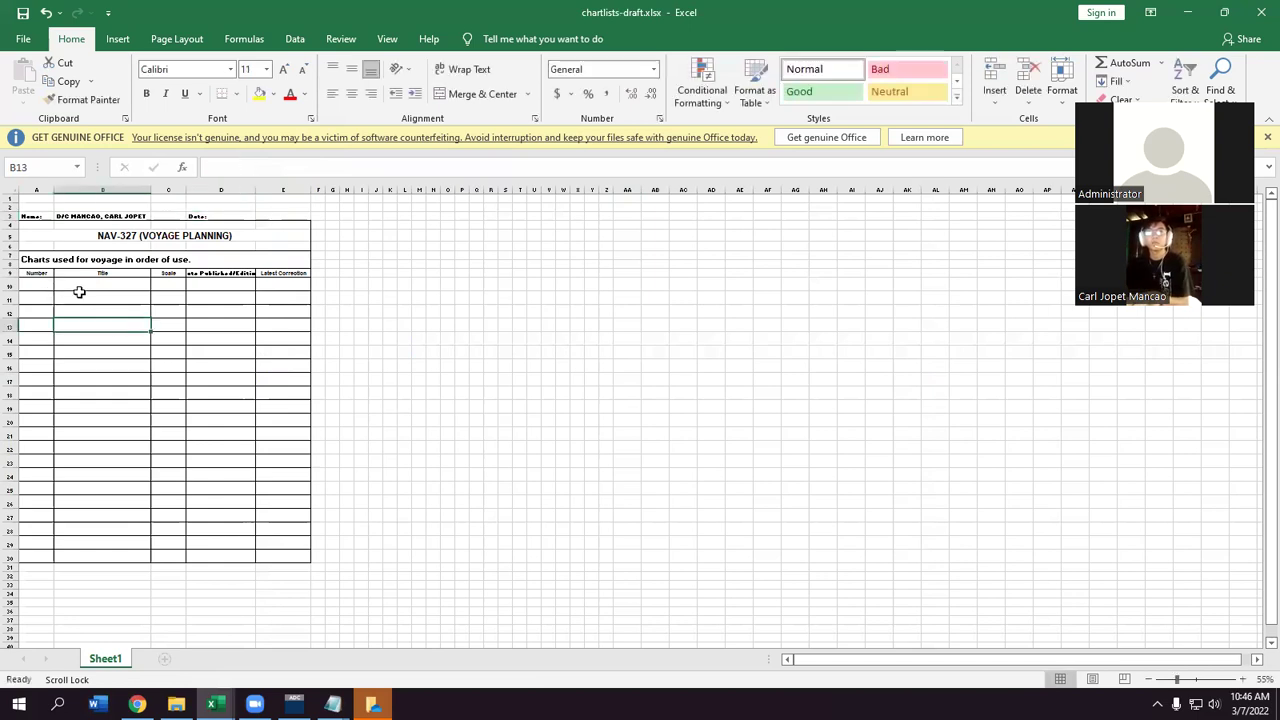
- Copy the chart numbers and titles in B2:C12 of Book1 into the chartlists-draft.xlsx list, starting at cell A10
click(1195, 681)
drag(1193, 681, 1184, 681)
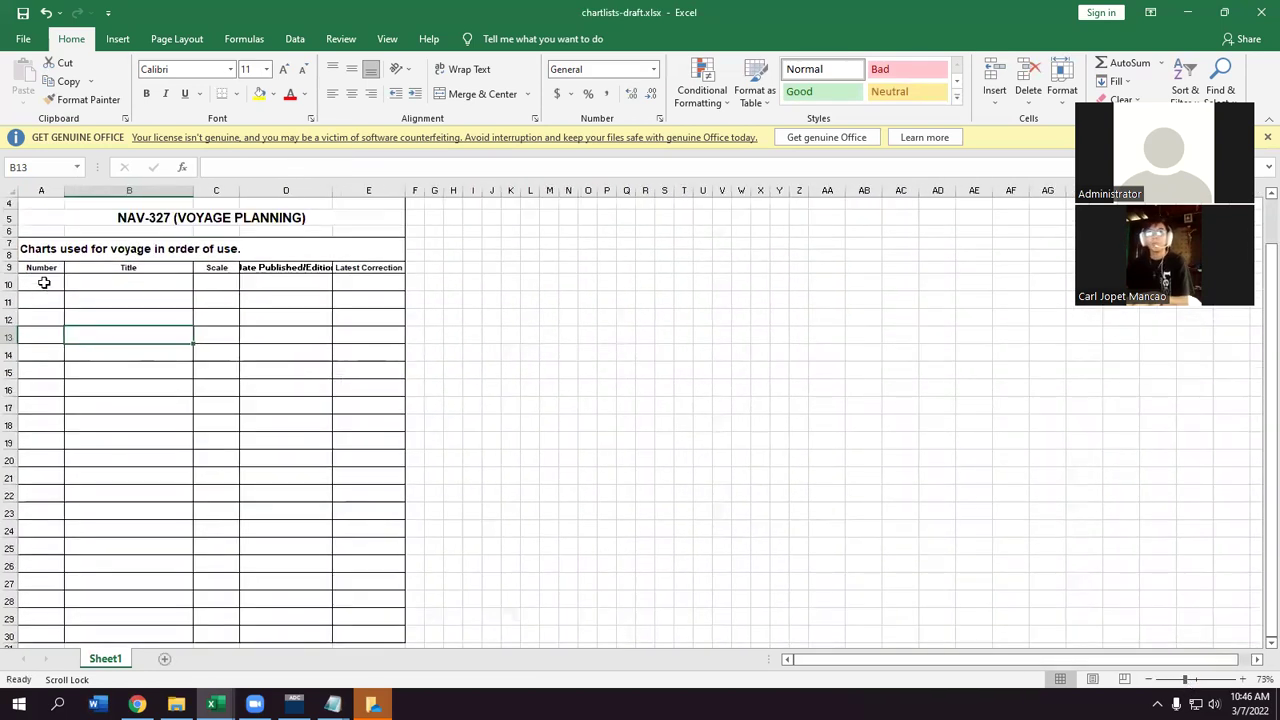
click(44, 283)
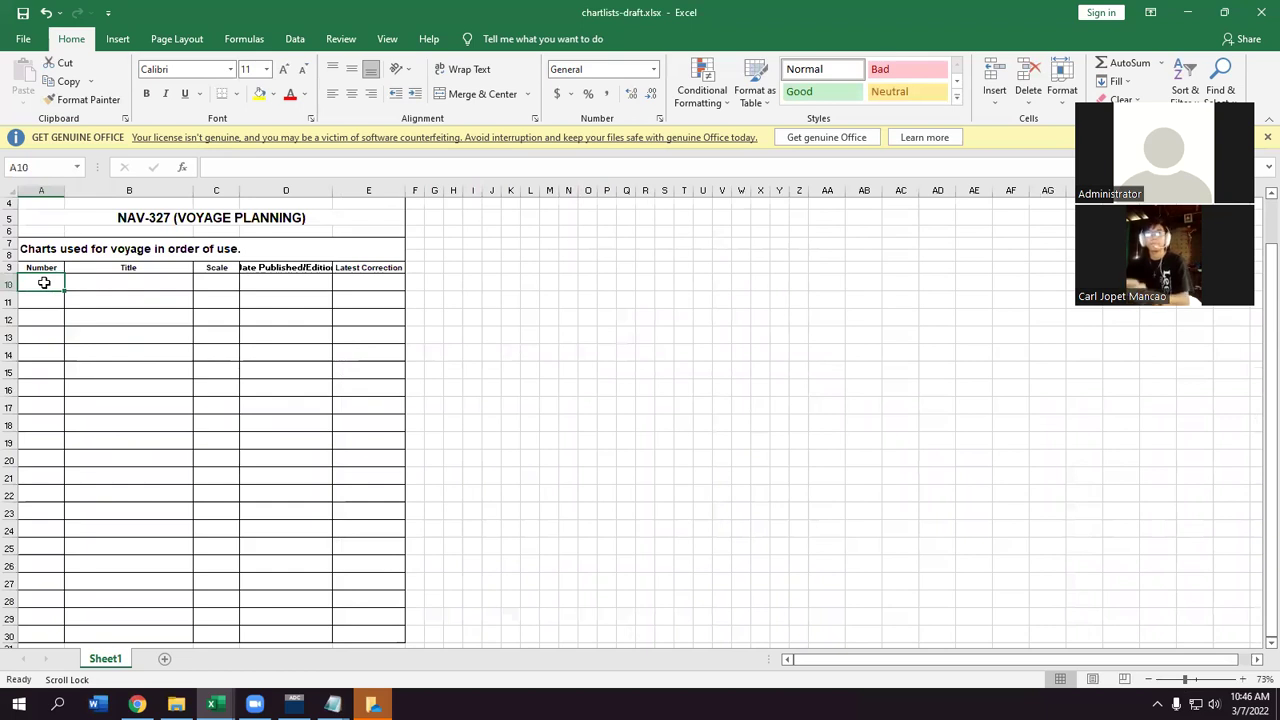
key(alt+Tab)
click(370, 372)
click(272, 419)
drag(362, 389, 300, 354)
click(183, 420)
drag(133, 226, 363, 389)
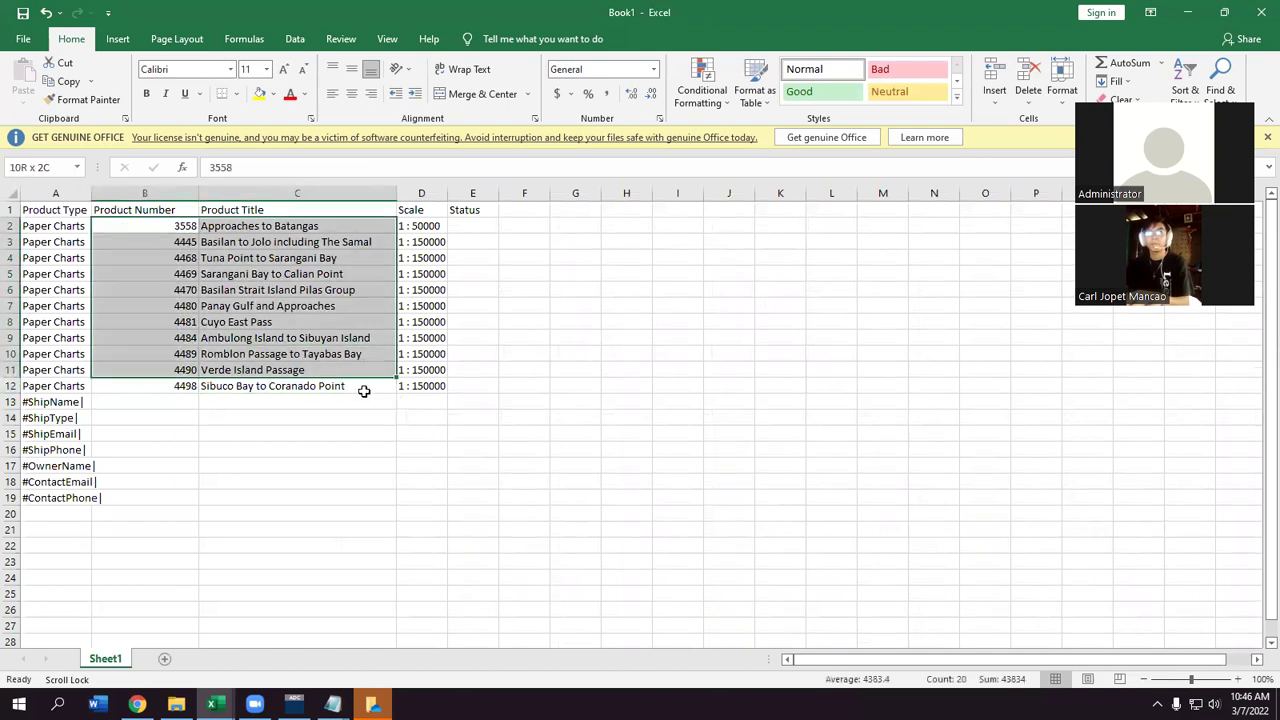
key(ctrl+c)
key(alt+Tab)
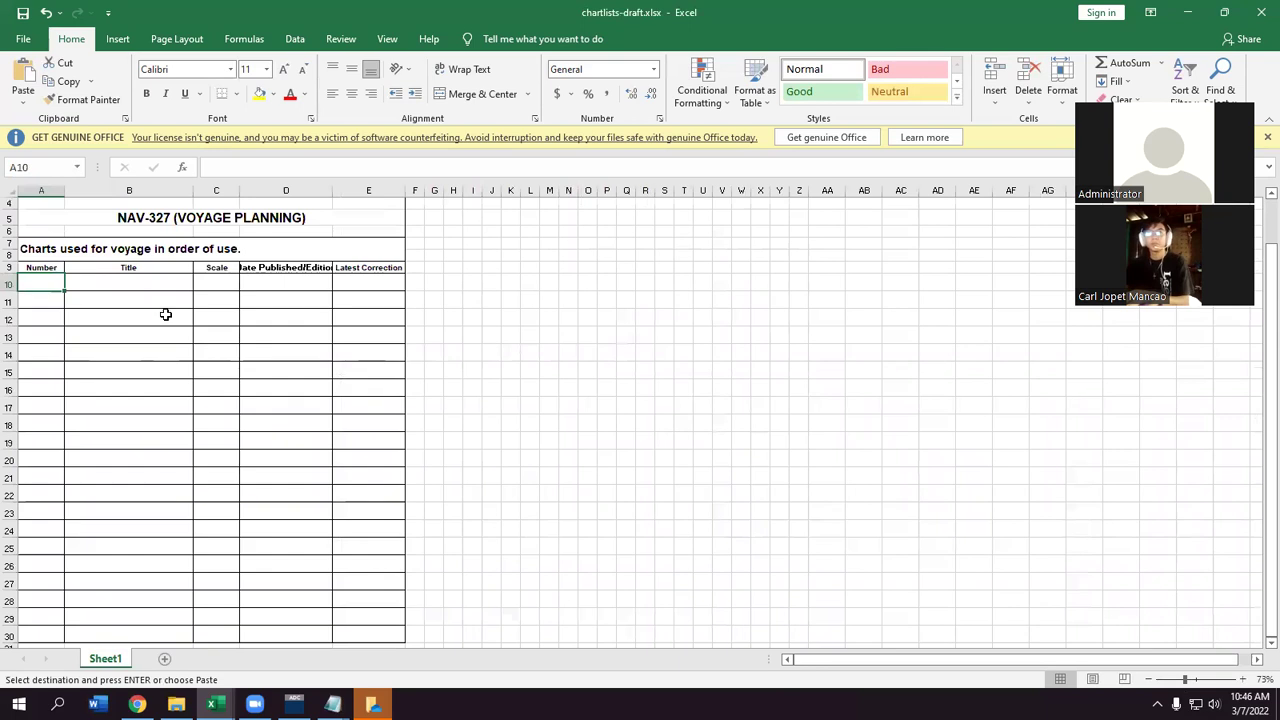
key(ctrl+v)
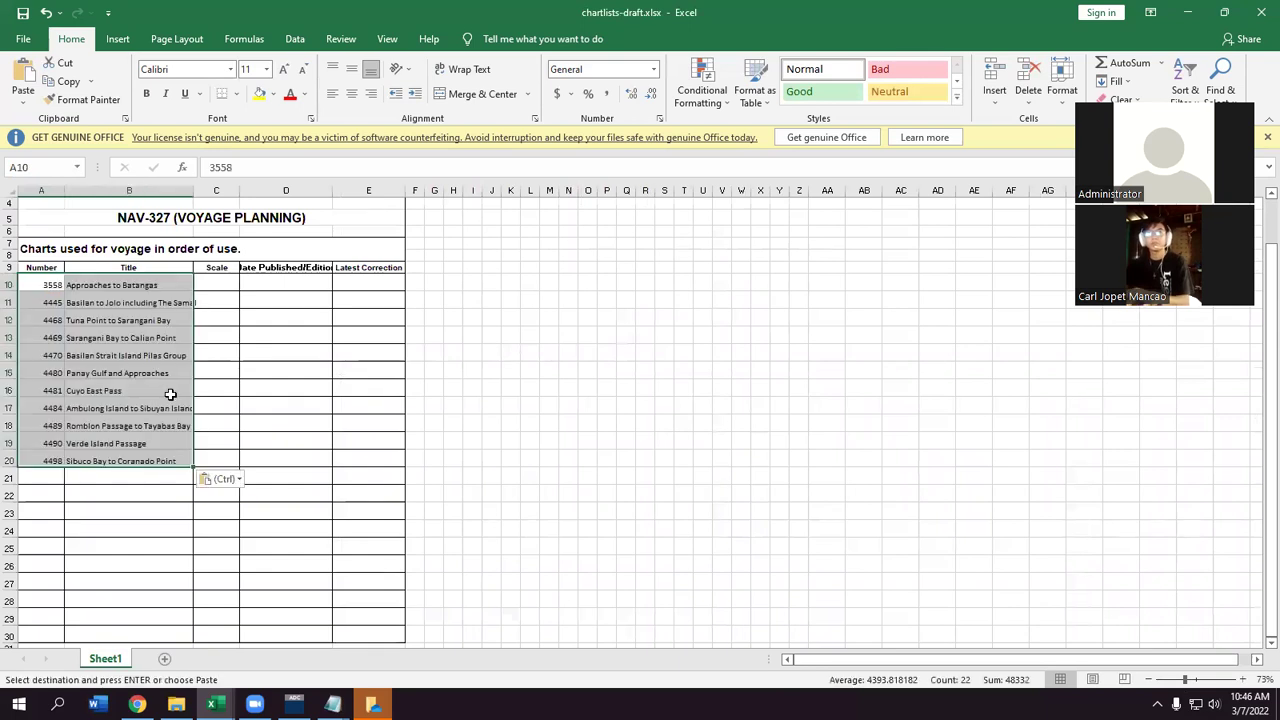
- Apply all borders to the pasted chart numbers and titles in A10:B20
scroll(166, 391, up, 1)
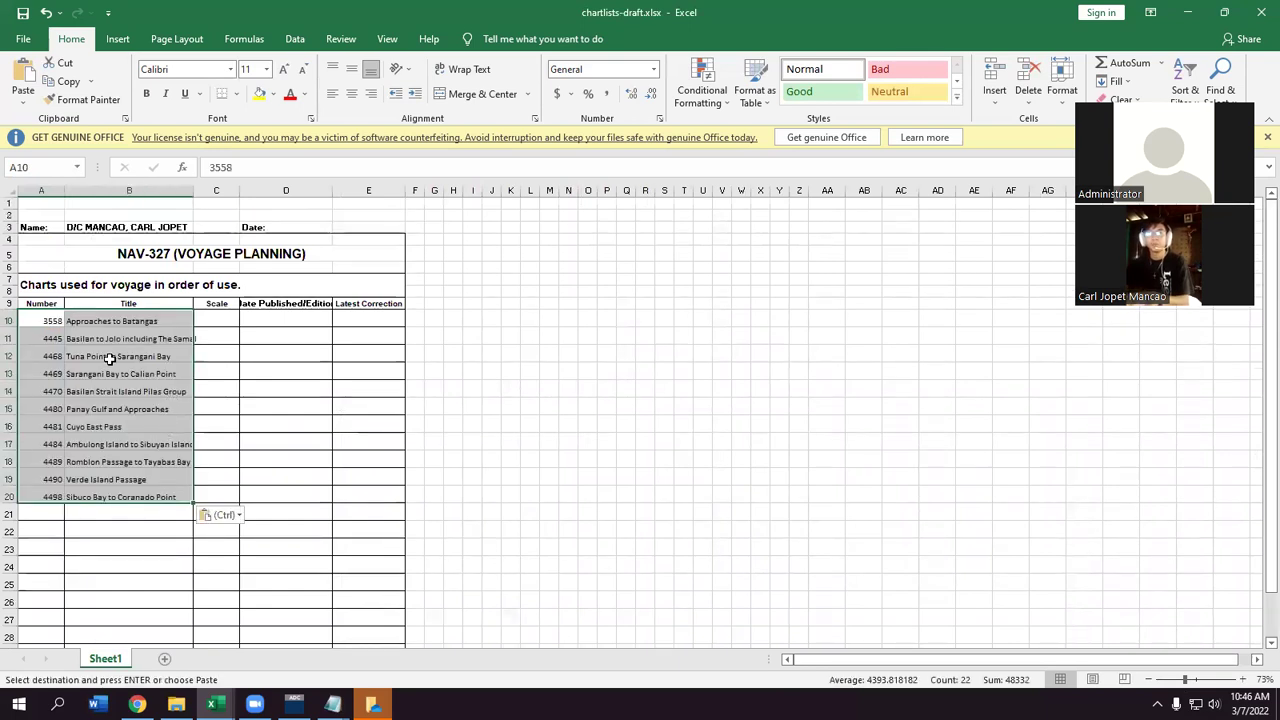
click(224, 94)
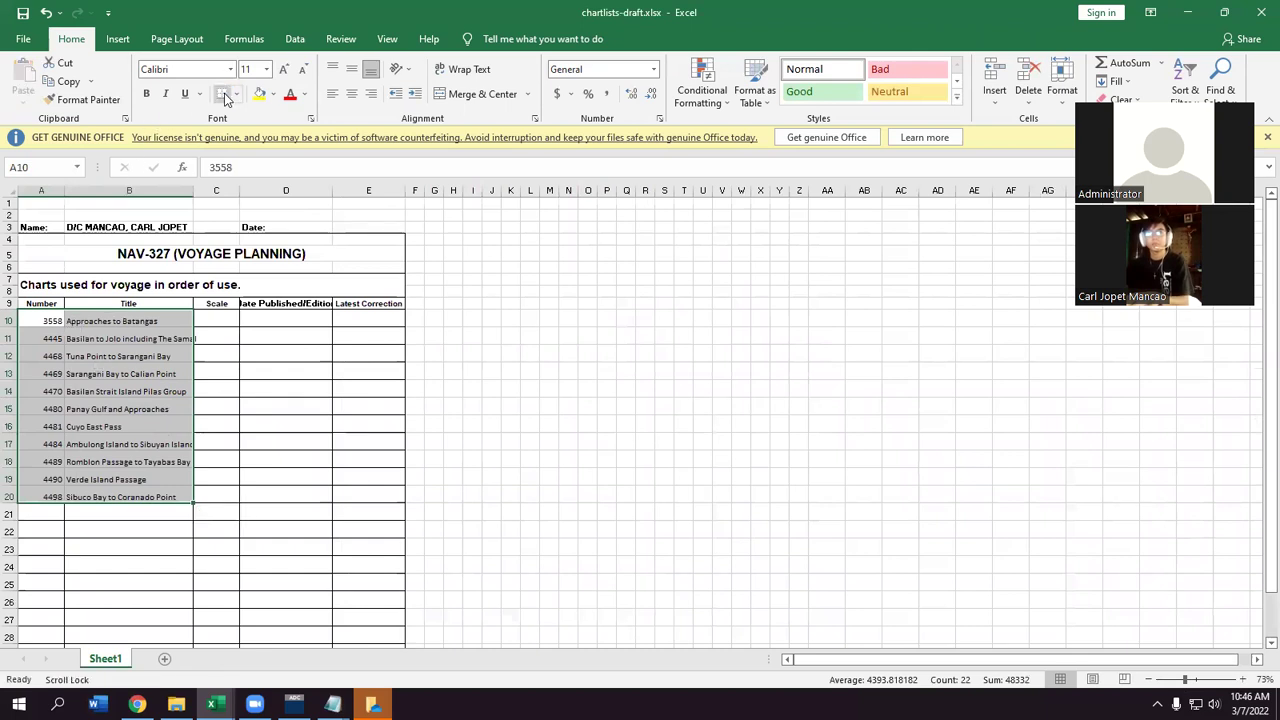
click(236, 94)
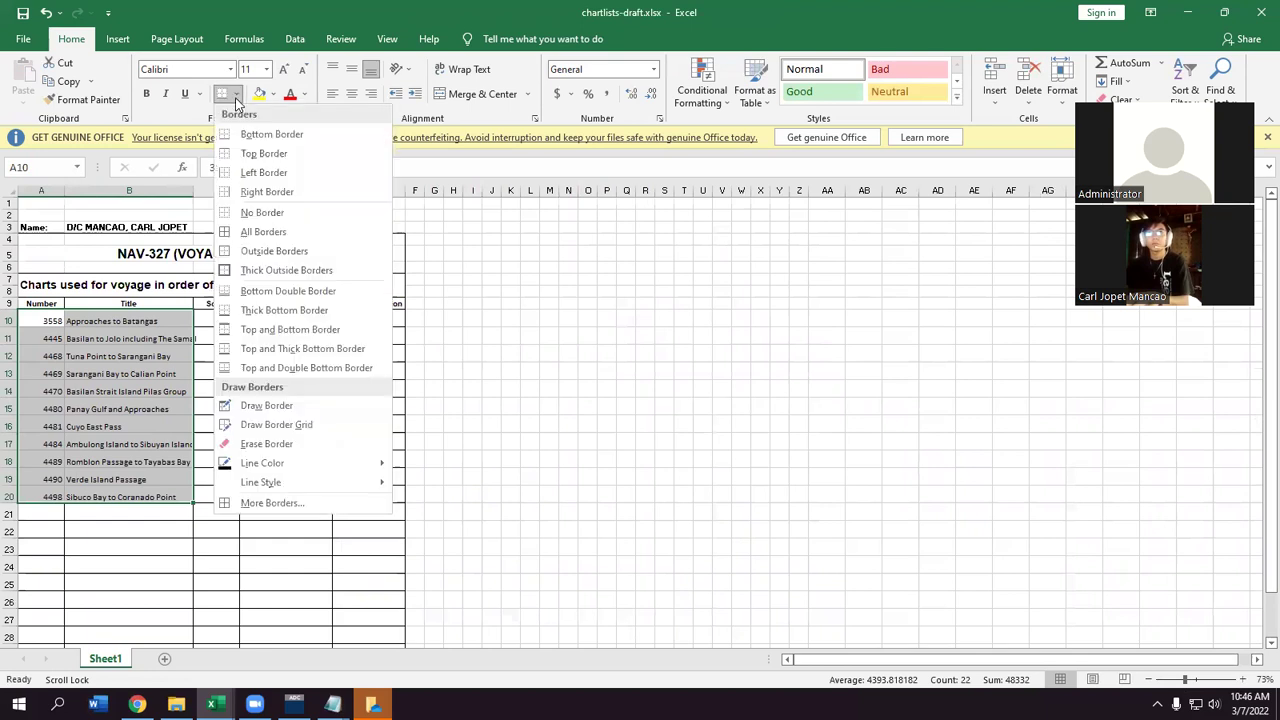
click(263, 233)
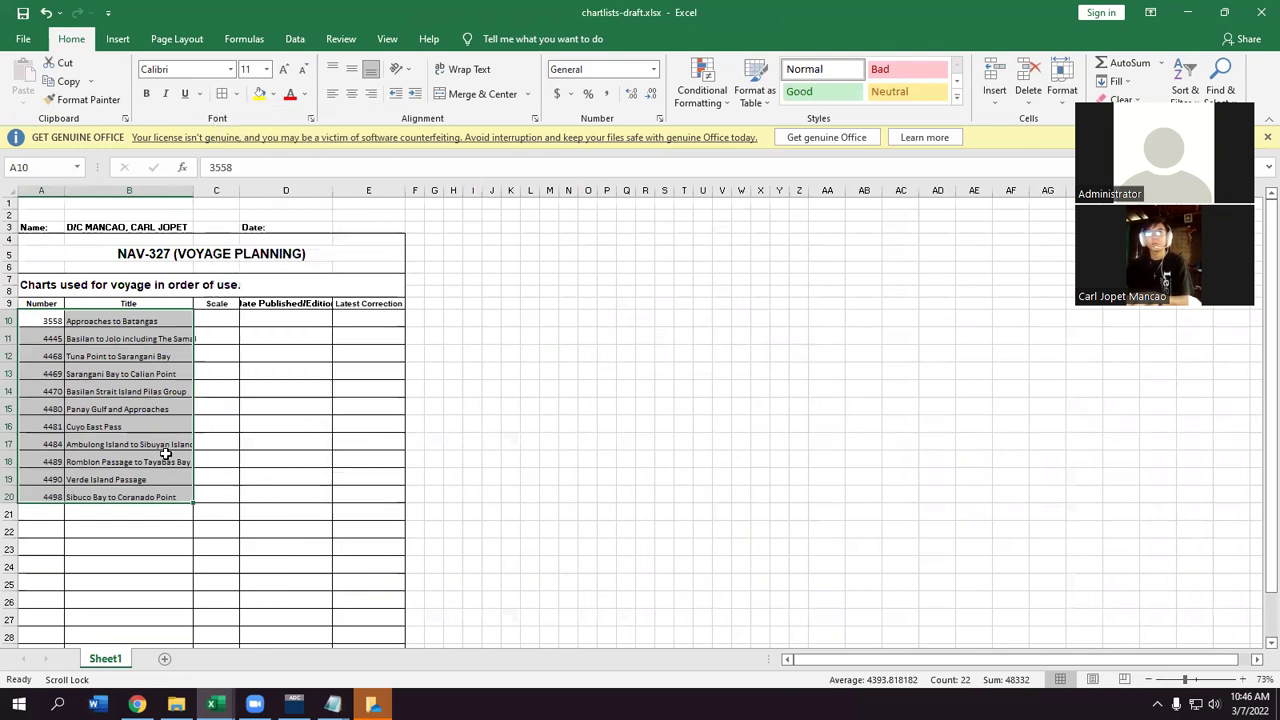
click(163, 462)
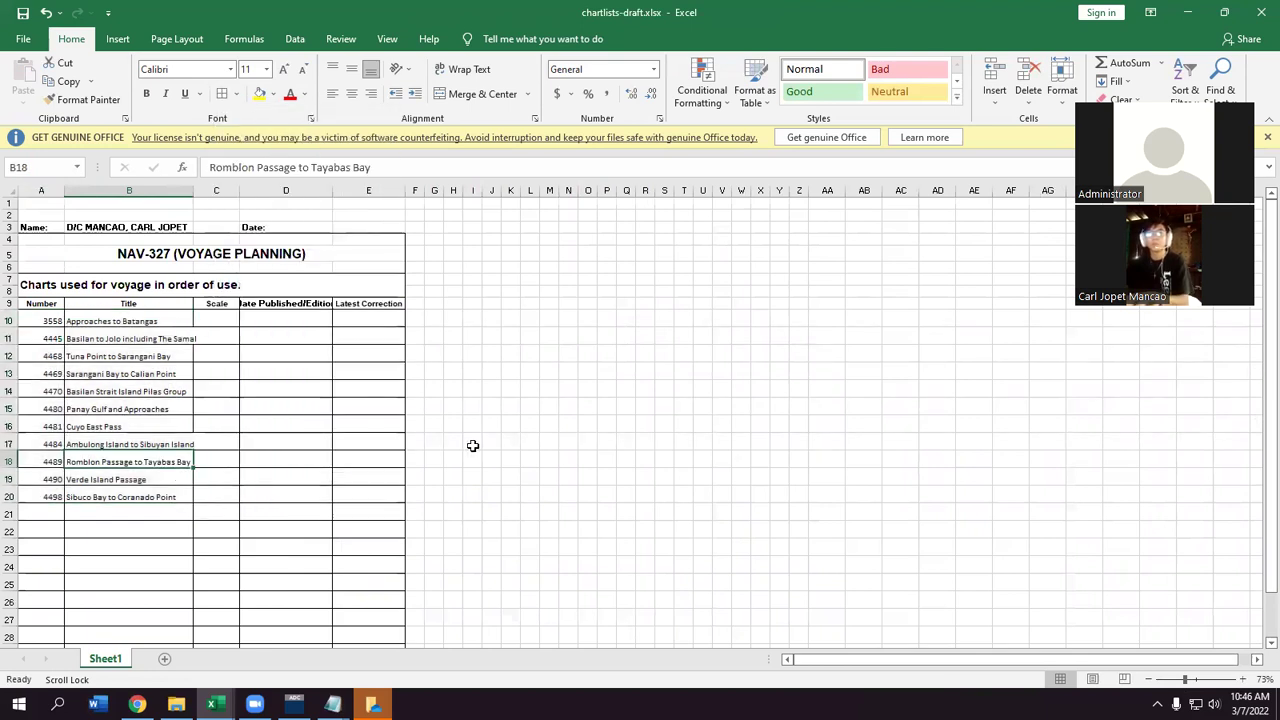
- Widen the Title, Scale and Date Published/Edition columns so the longest chart titles and the headings have enough room
scroll(472, 445, down, 1)
scroll(138, 369, down, 1)
scroll(137, 366, up, 1)
drag(239, 189, 245, 189)
drag(341, 191, 345, 191)
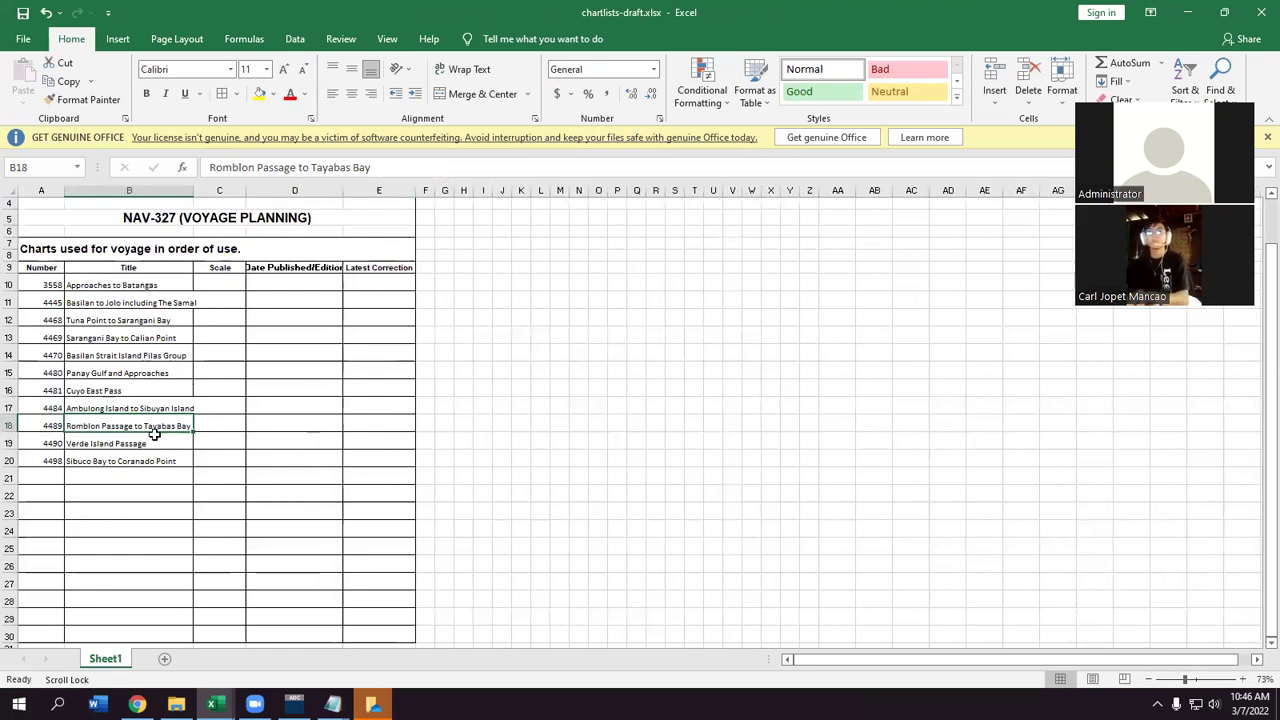
drag(193, 191, 213, 190)
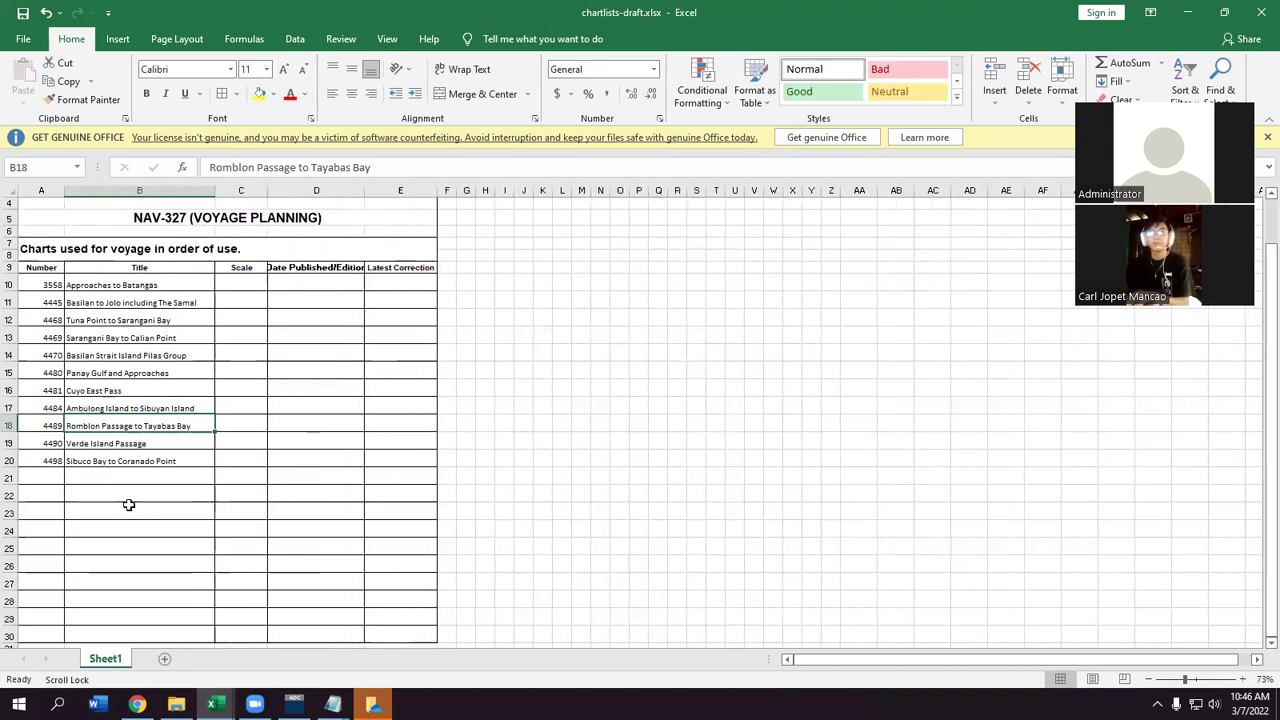
scroll(127, 503, down, 3)
scroll(127, 503, up, 4)
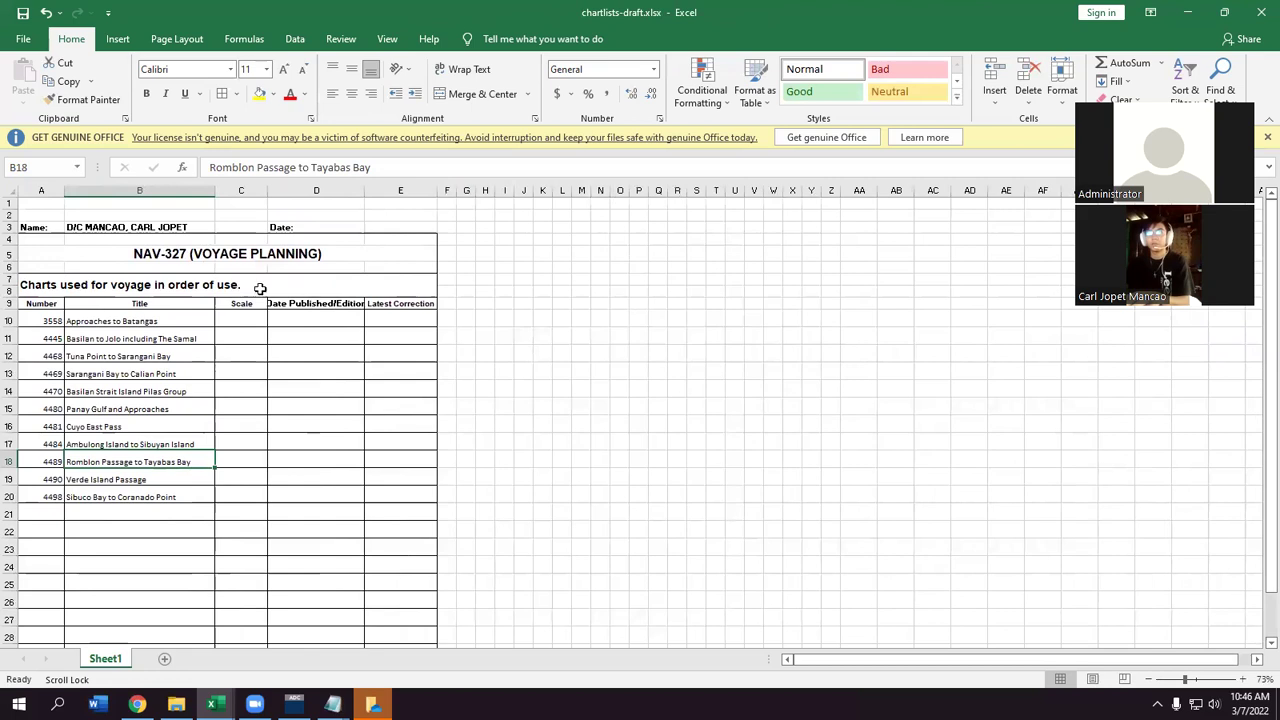
- Review the order of the pasted chart titles in rows 10 to 20
click(90, 356)
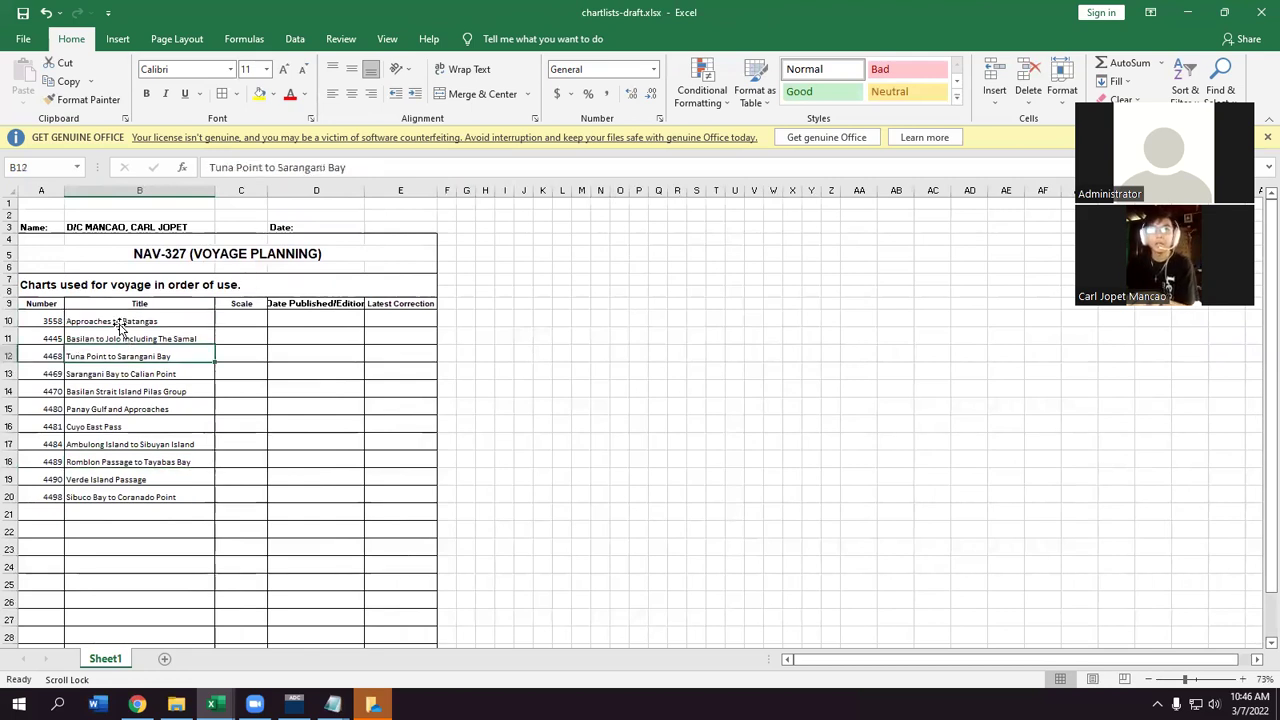
click(140, 391)
key(Down)
key(Down)
key(Down)
key(Down)
key(Down)
key(Down)
key(Down)
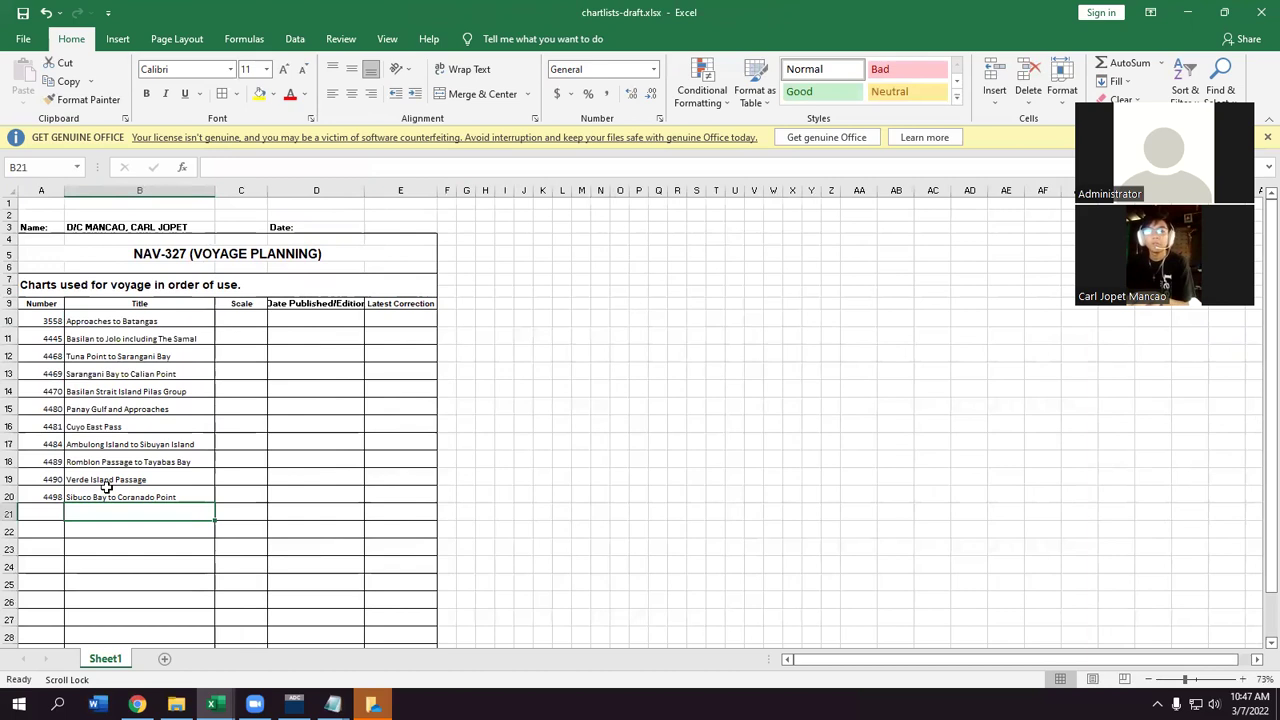
click(106, 482)
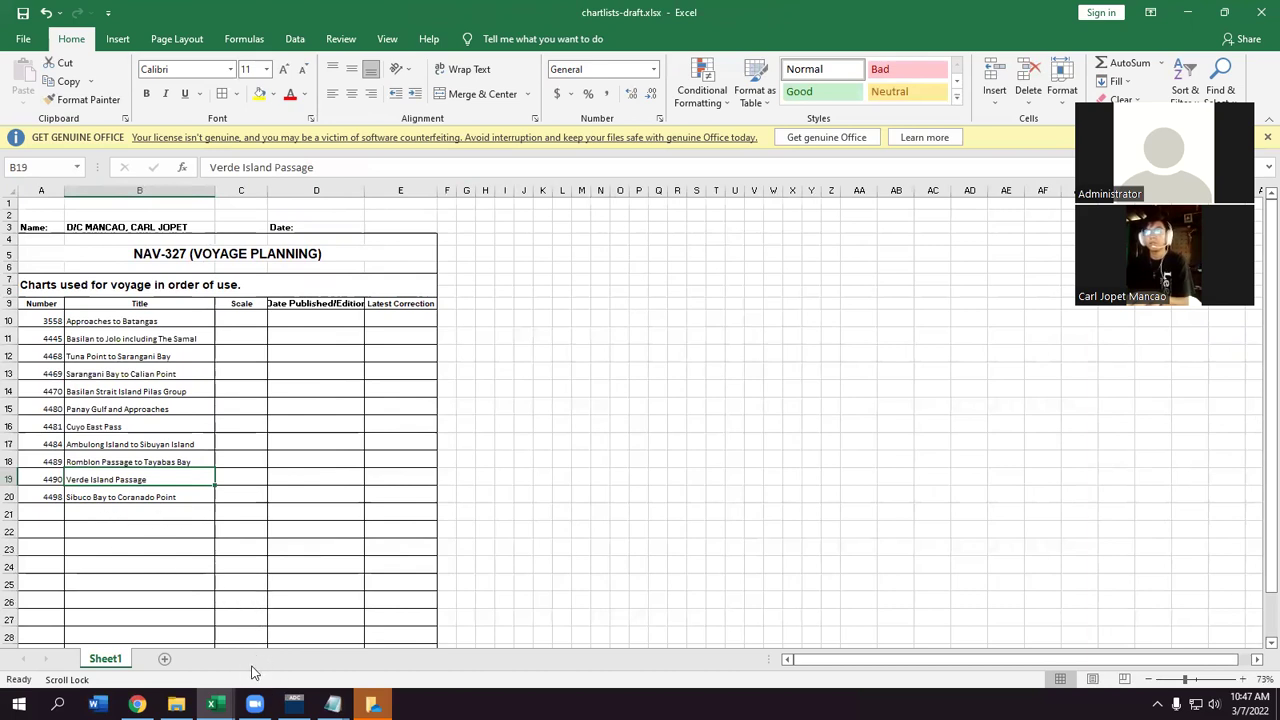
- Switch to the Book1 workbook and copy the chart scales in D2:D12
click(240, 320)
click(248, 356)
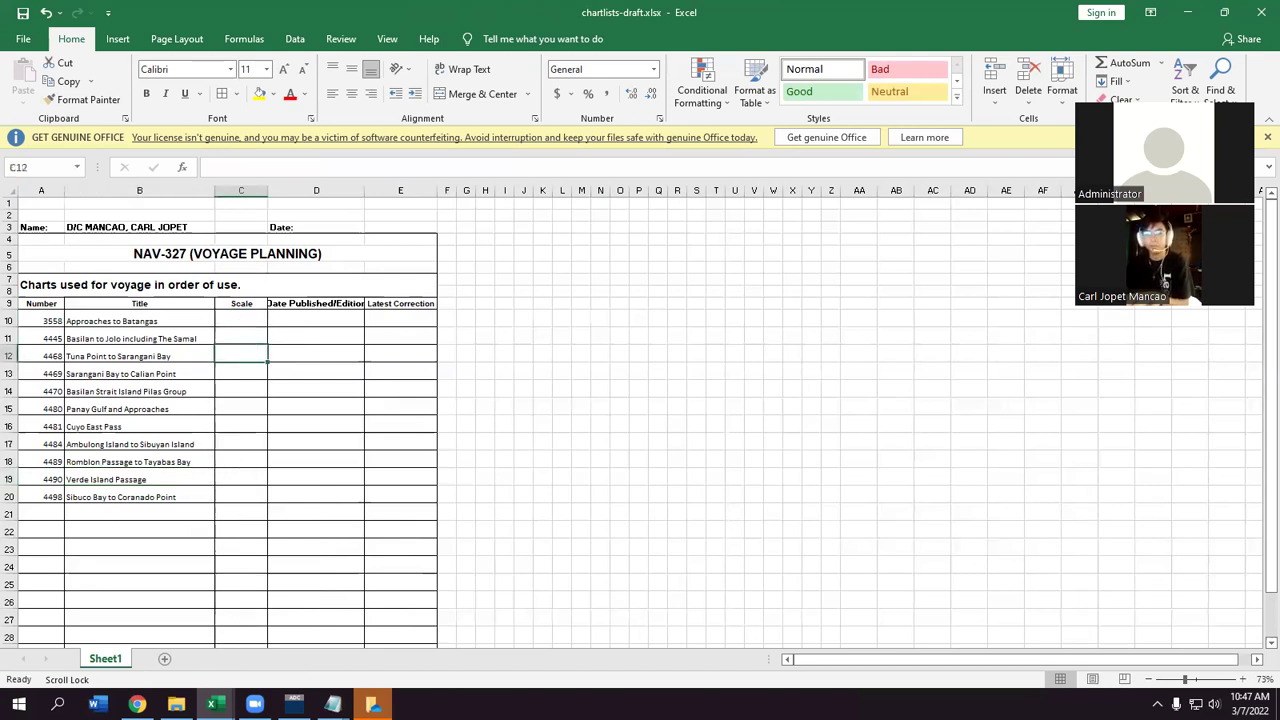
mouse_move(212, 705)
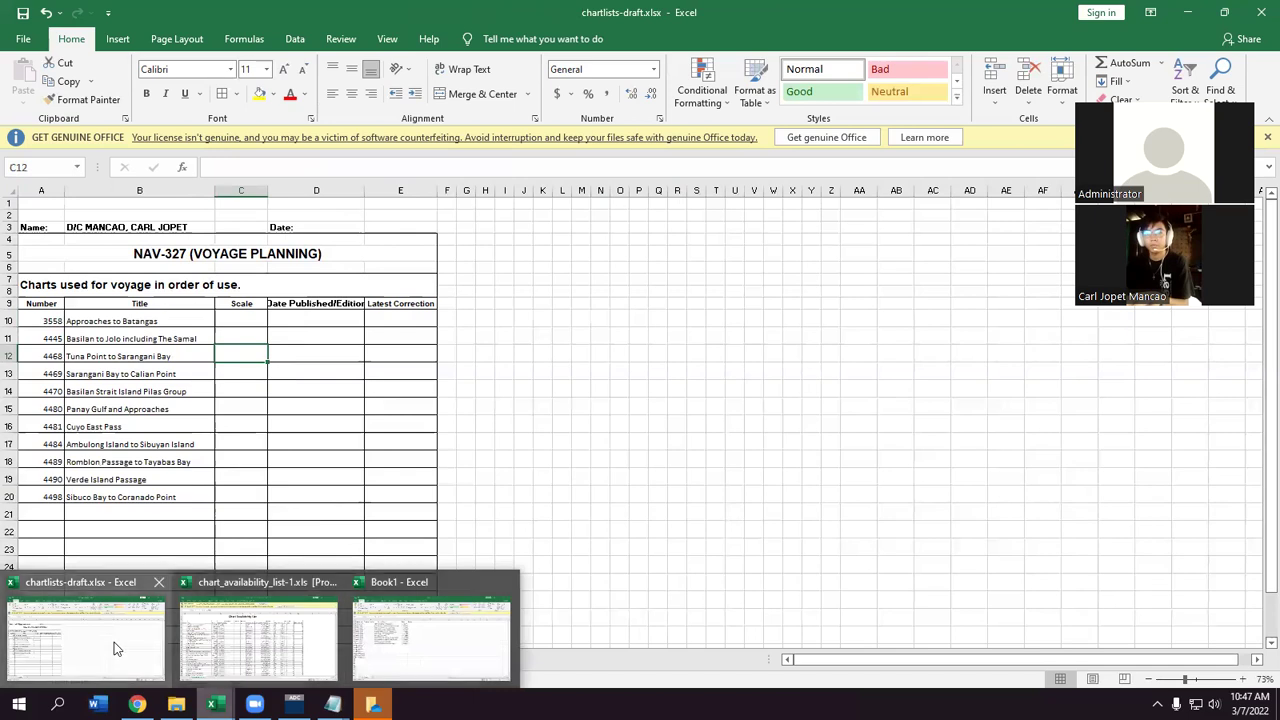
click(260, 643)
mouse_move(212, 705)
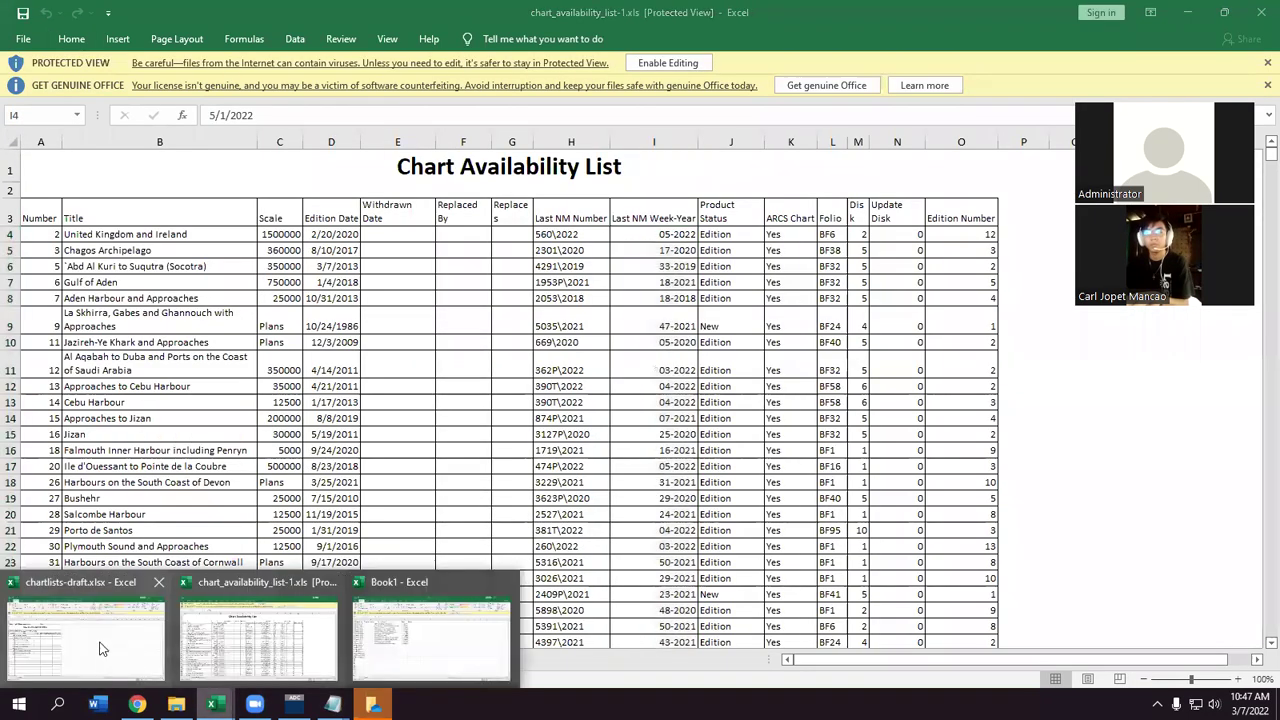
click(112, 648)
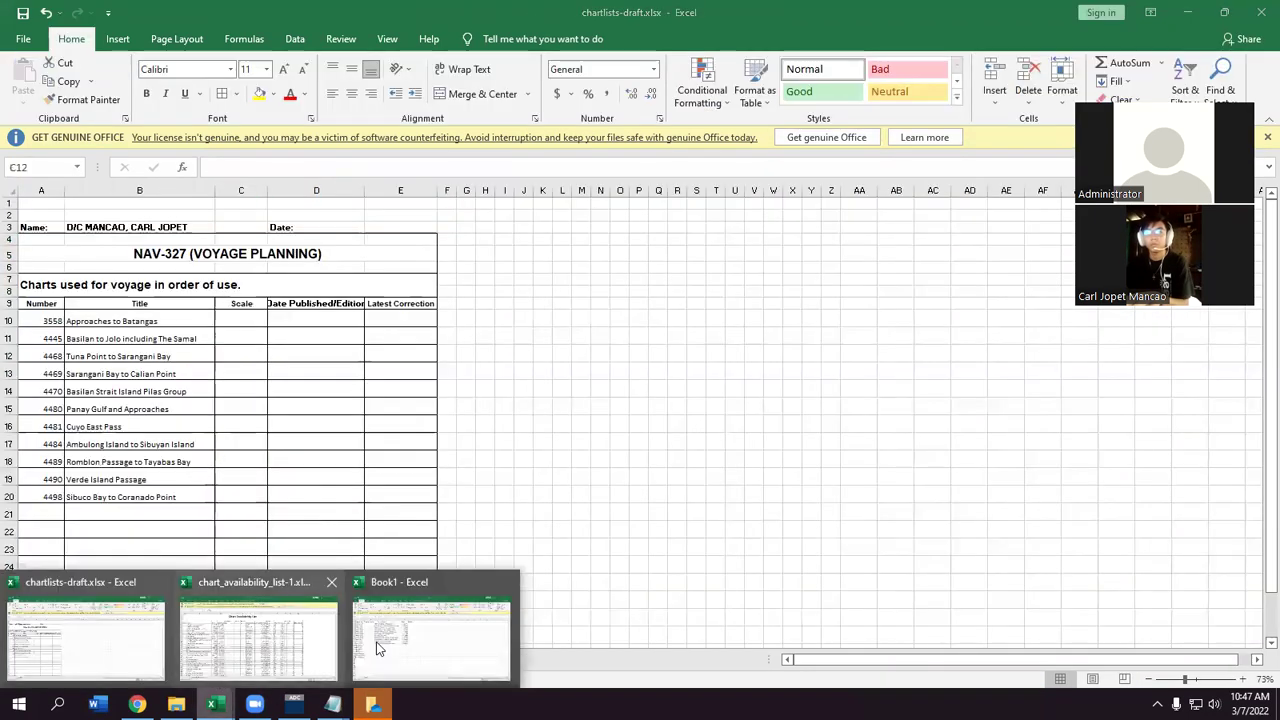
click(378, 645)
drag(411, 225, 413, 257)
drag(428, 320, 428, 384)
key(ctrl+c)
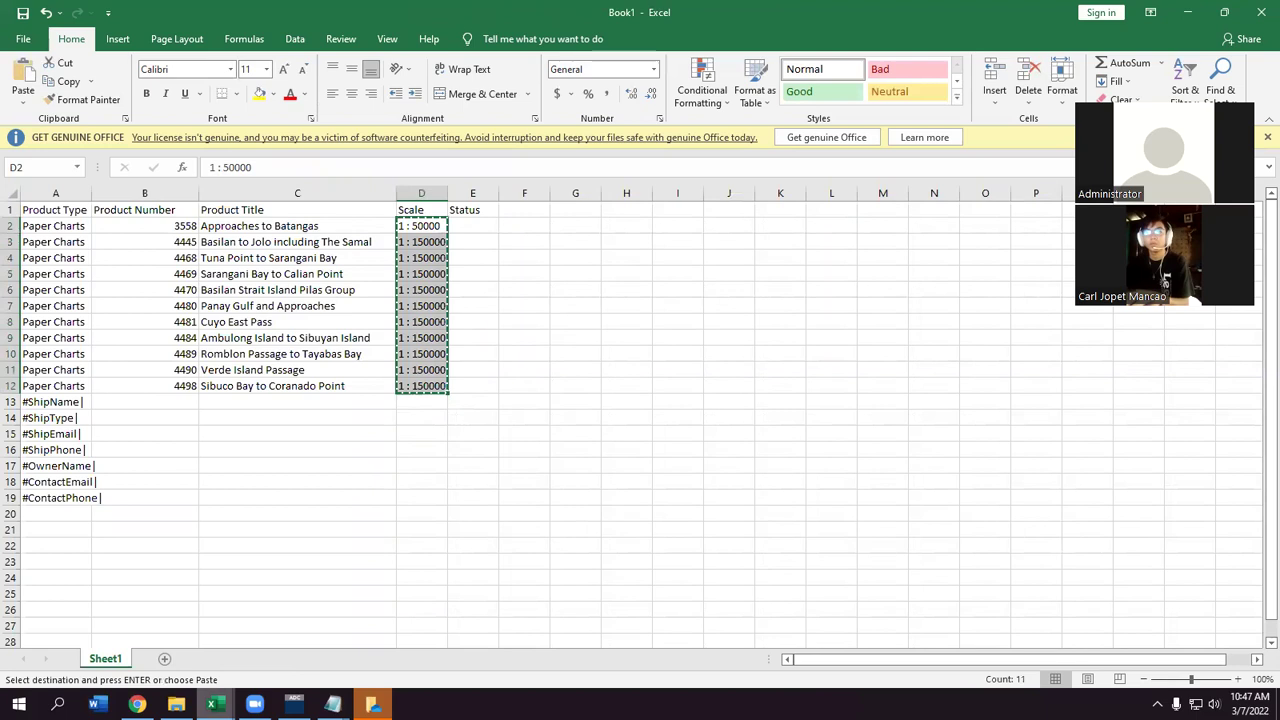
- Paste the scales into the Scale column of chartlists-draft.xlsx from cell C10 and close the OneDrive setup window
key(alt+Tab)
click(237, 318)
key(ctrl+v)
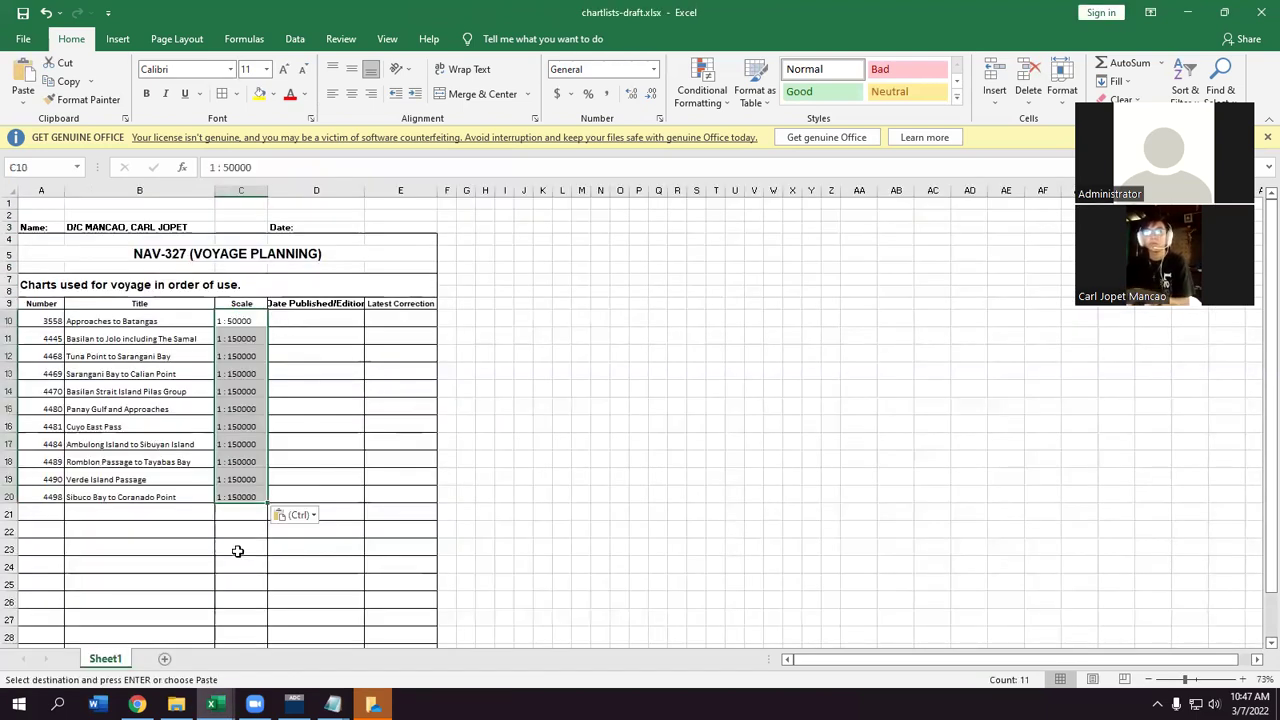
click(300, 323)
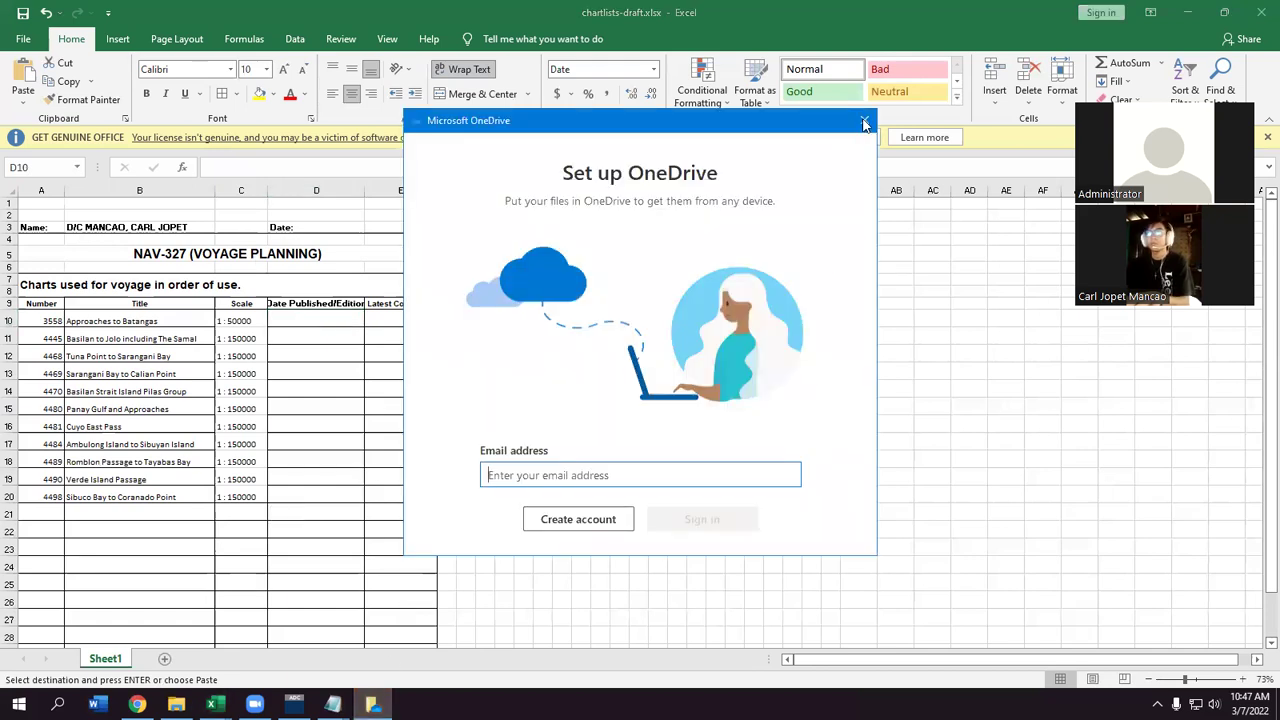
click(864, 121)
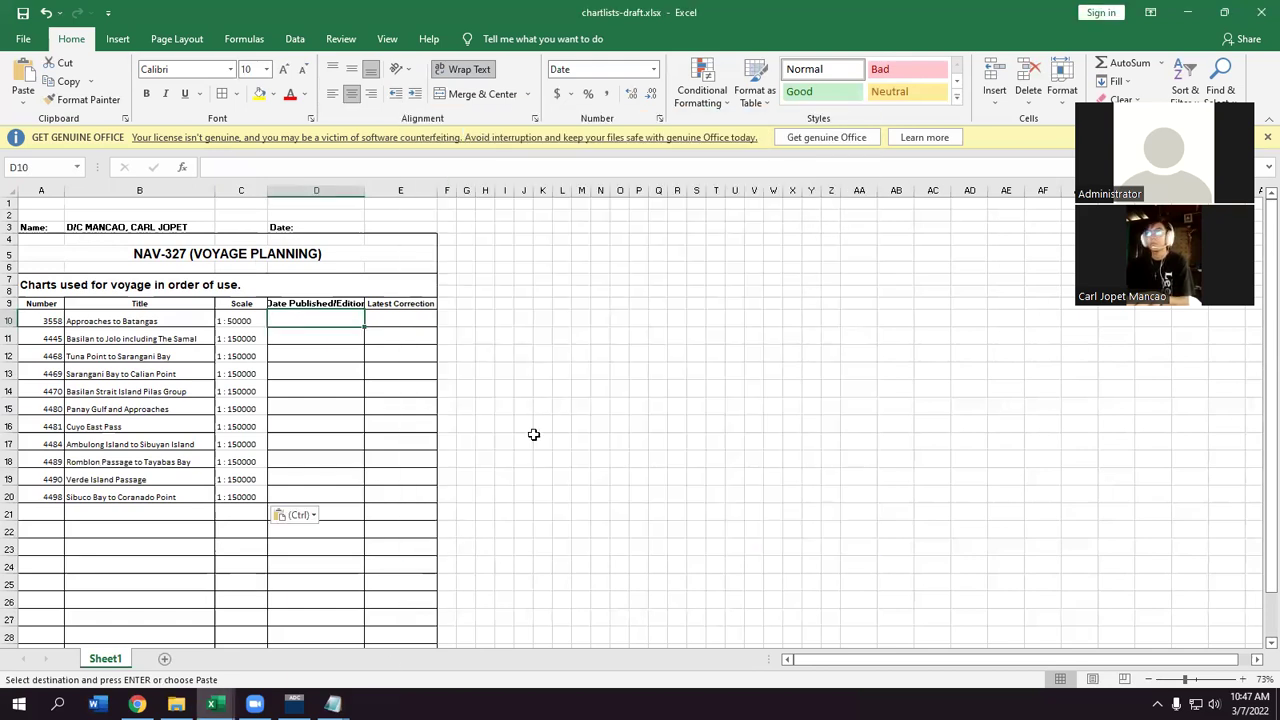
- Switch to chart_availability_list-1.xls and look down the Number column for the first listed chart, 3558
click(50, 321)
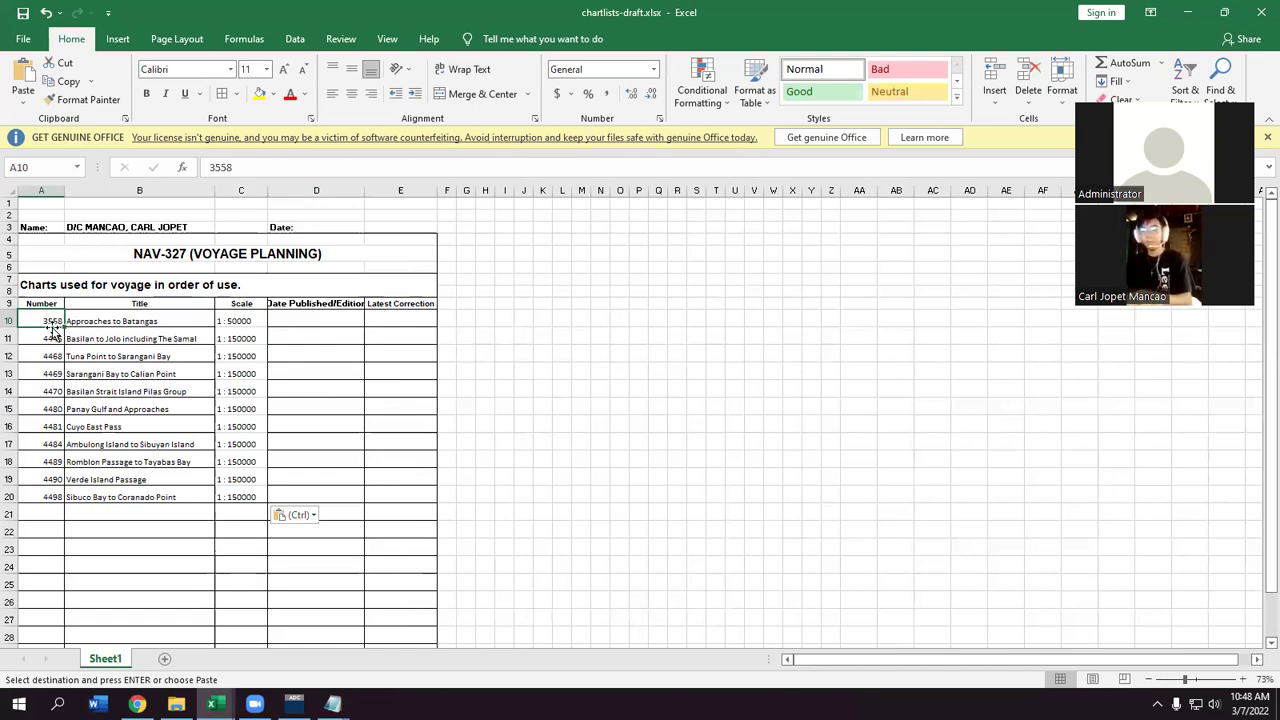
key(alt+Tab)
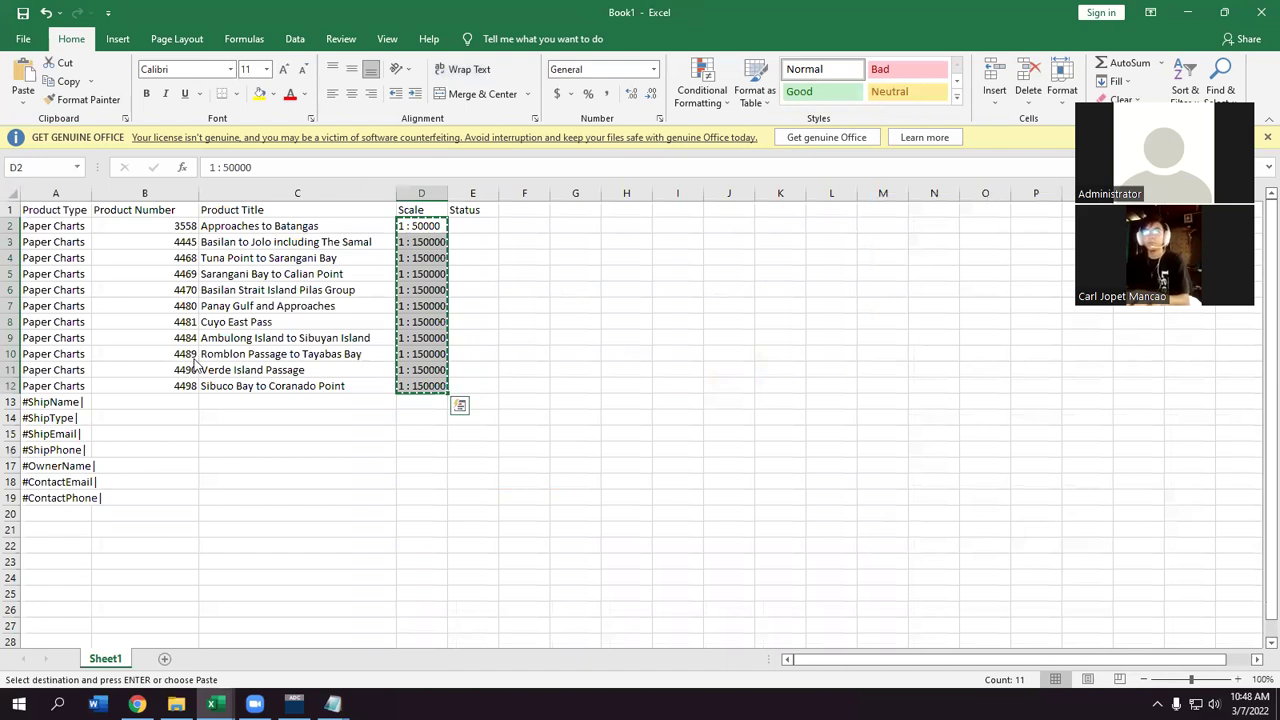
key(alt+Tab)
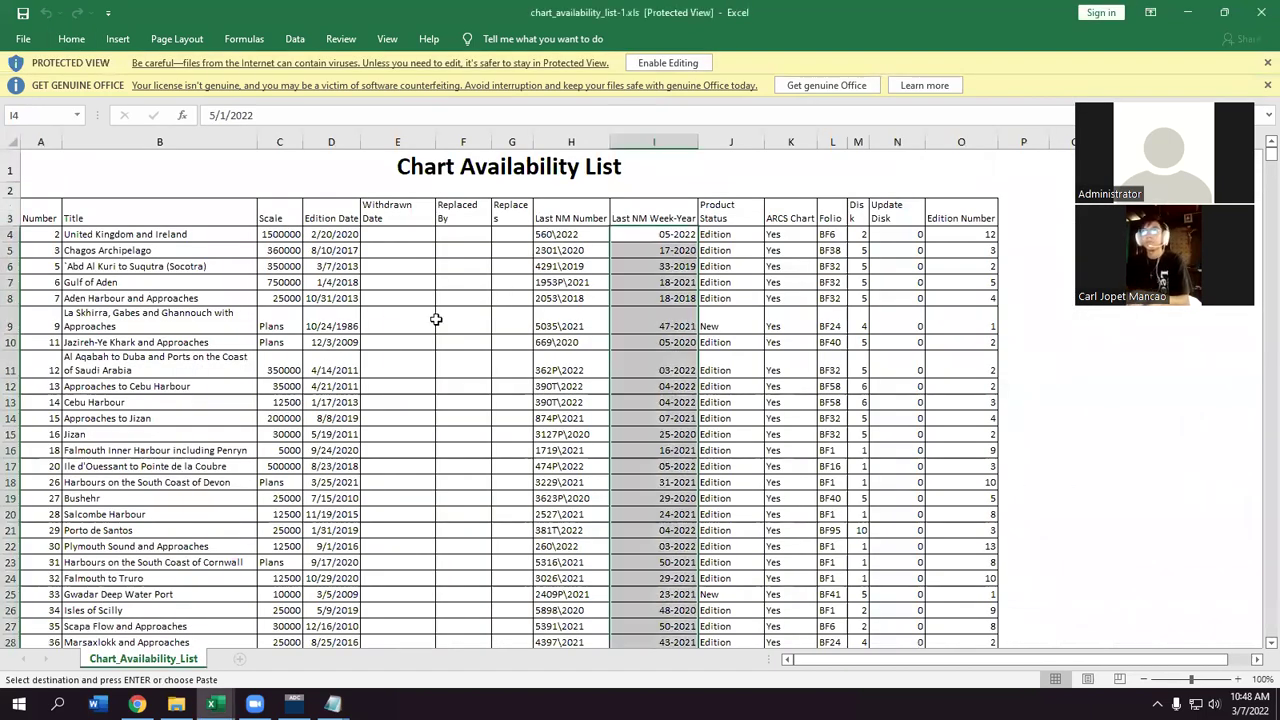
scroll(73, 372, down, 20)
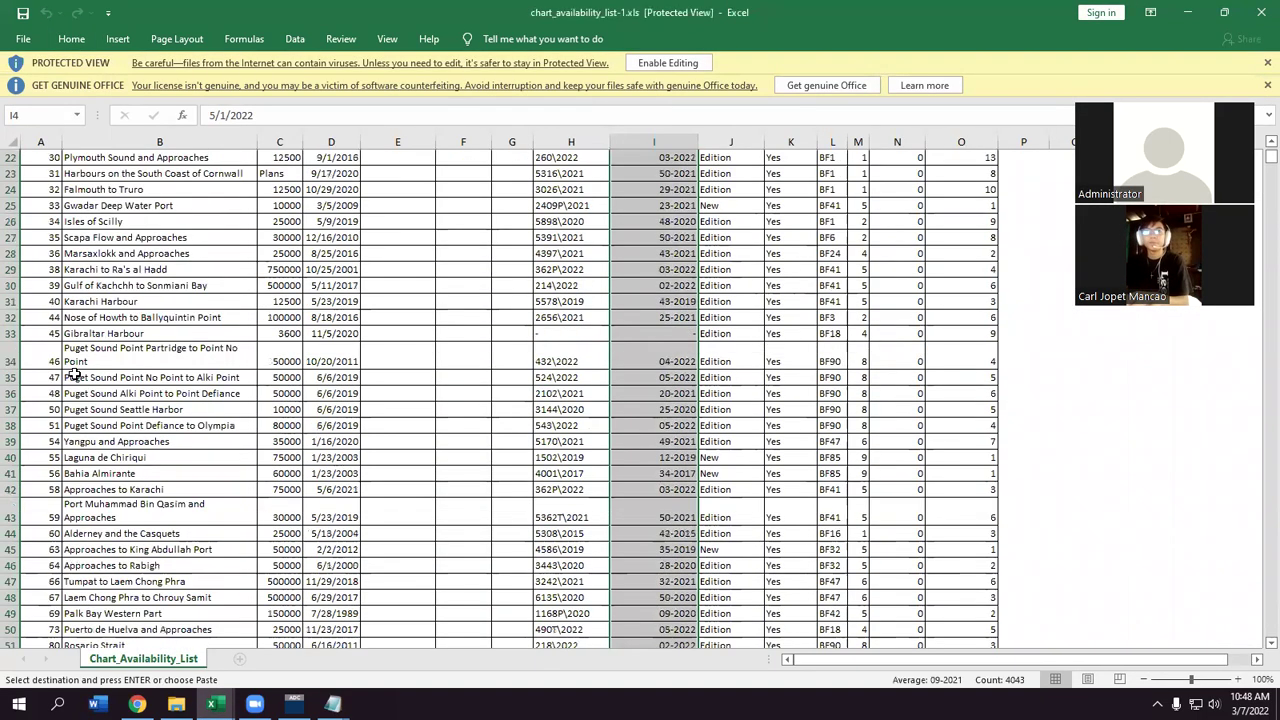
scroll(50, 455, down, 20)
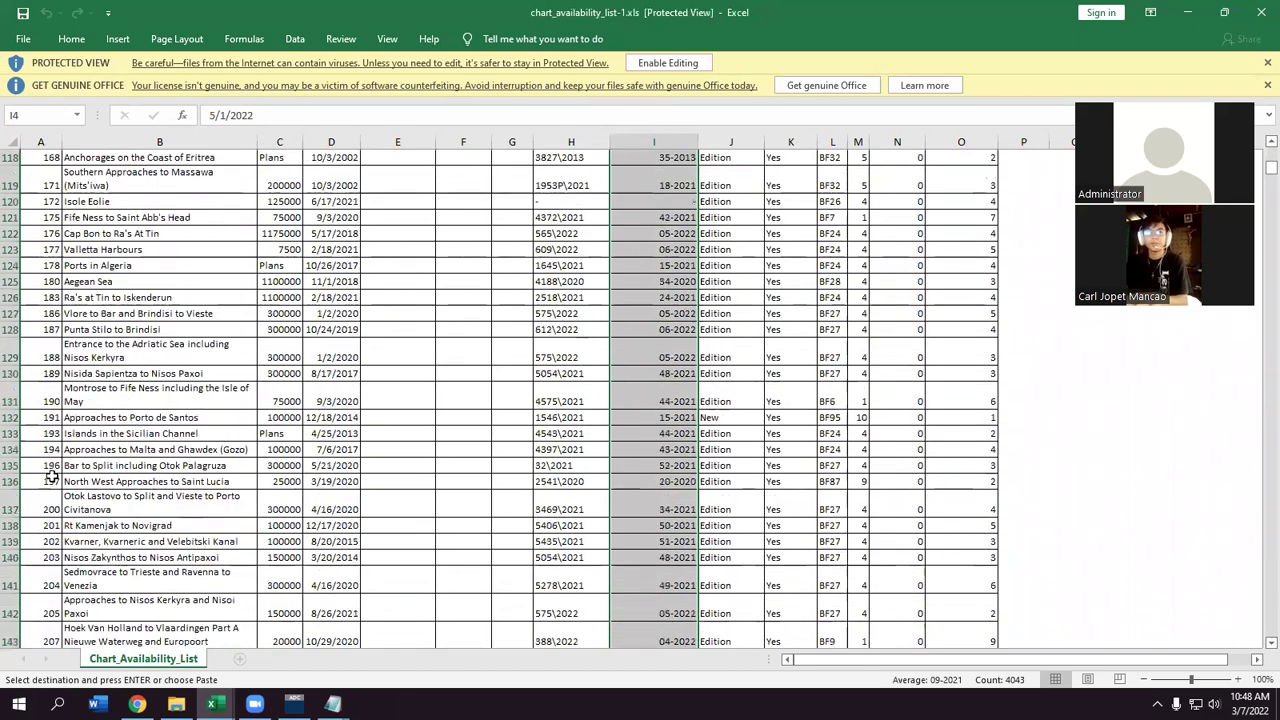
scroll(52, 474, down, 15)
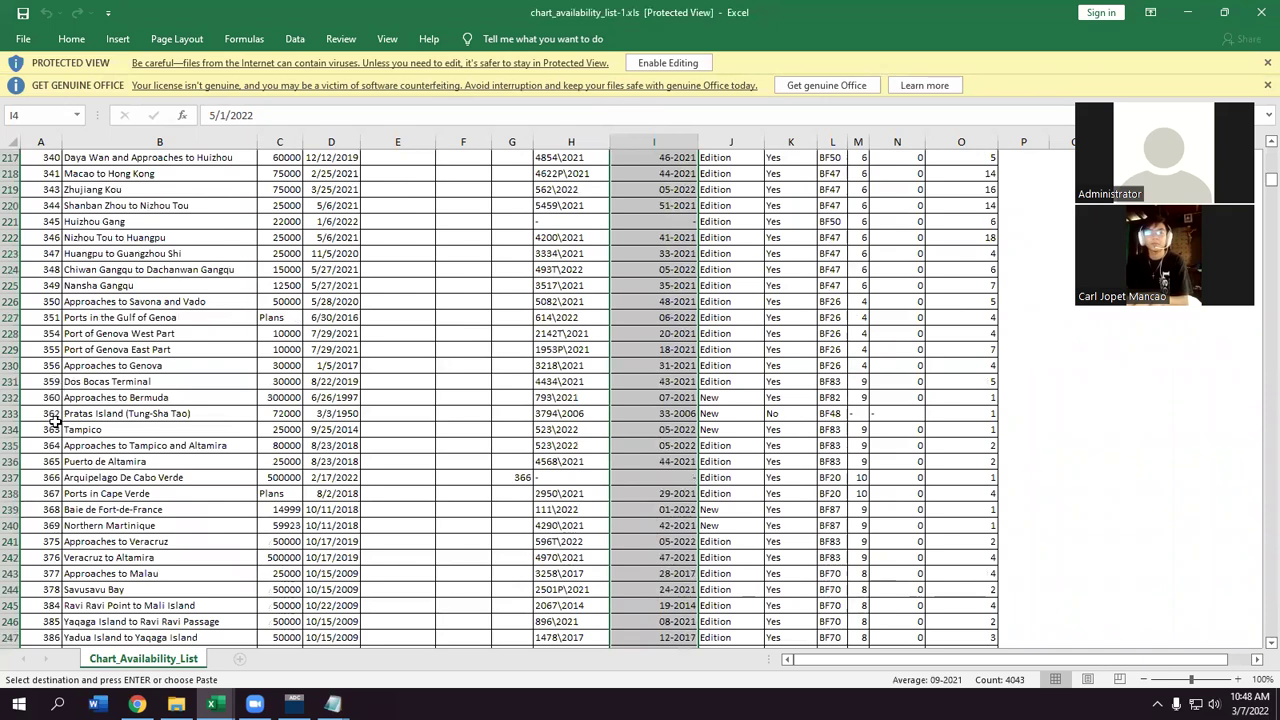
scroll(55, 421, down, 1)
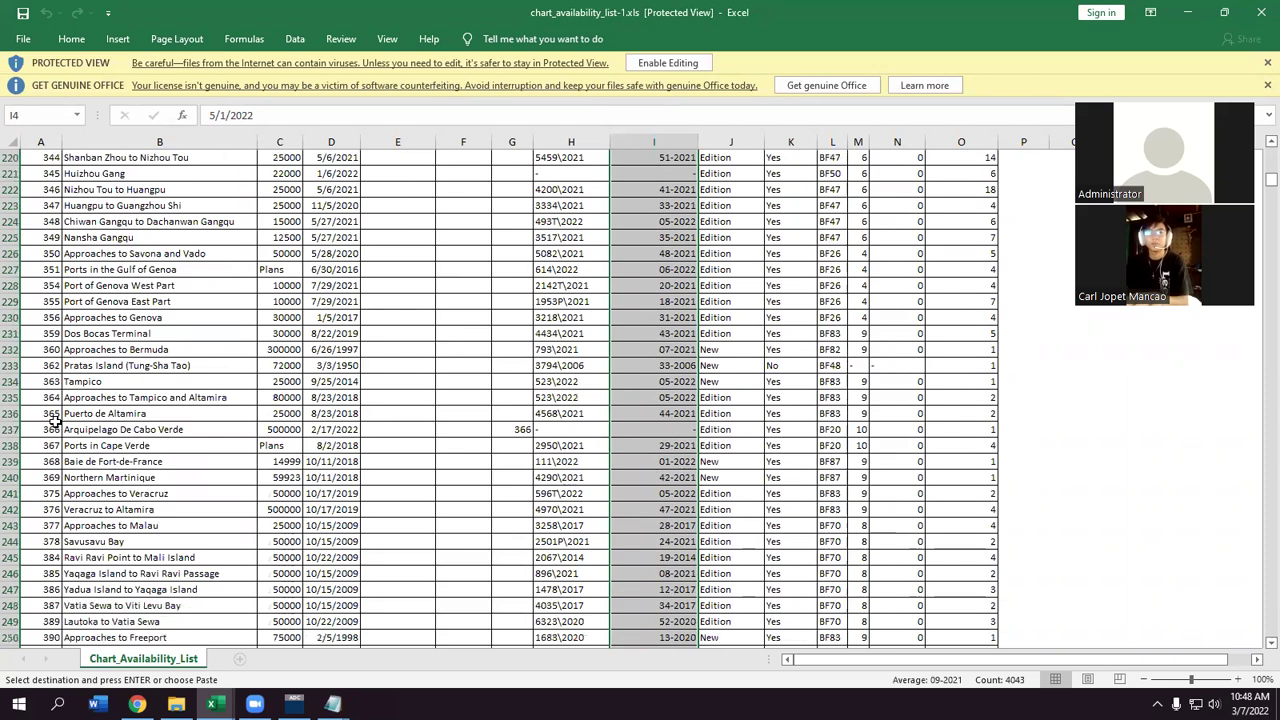
- Check the first chart number in chartlists-draft.xlsx and locate chart 3558 in the Number column of chart_availability_list-1.xls
key(alt+Tab)
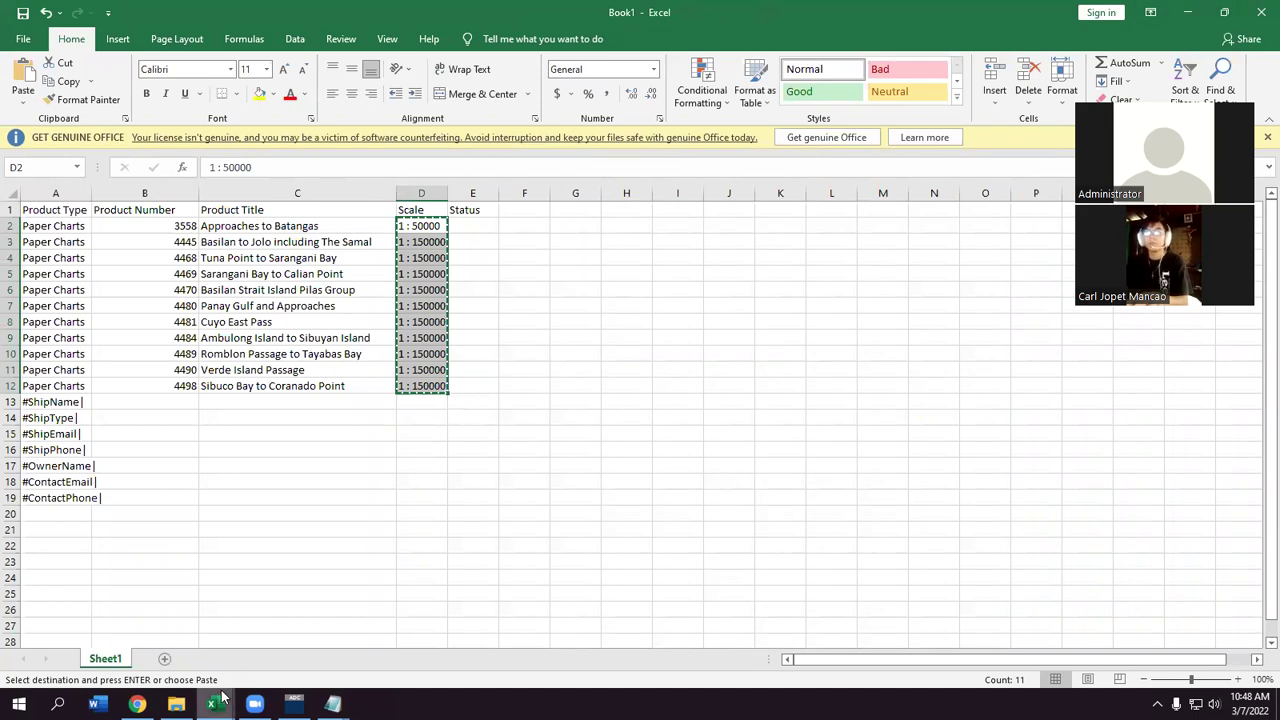
key(alt+Tab)
key(alt+Tab)
key(Tab)
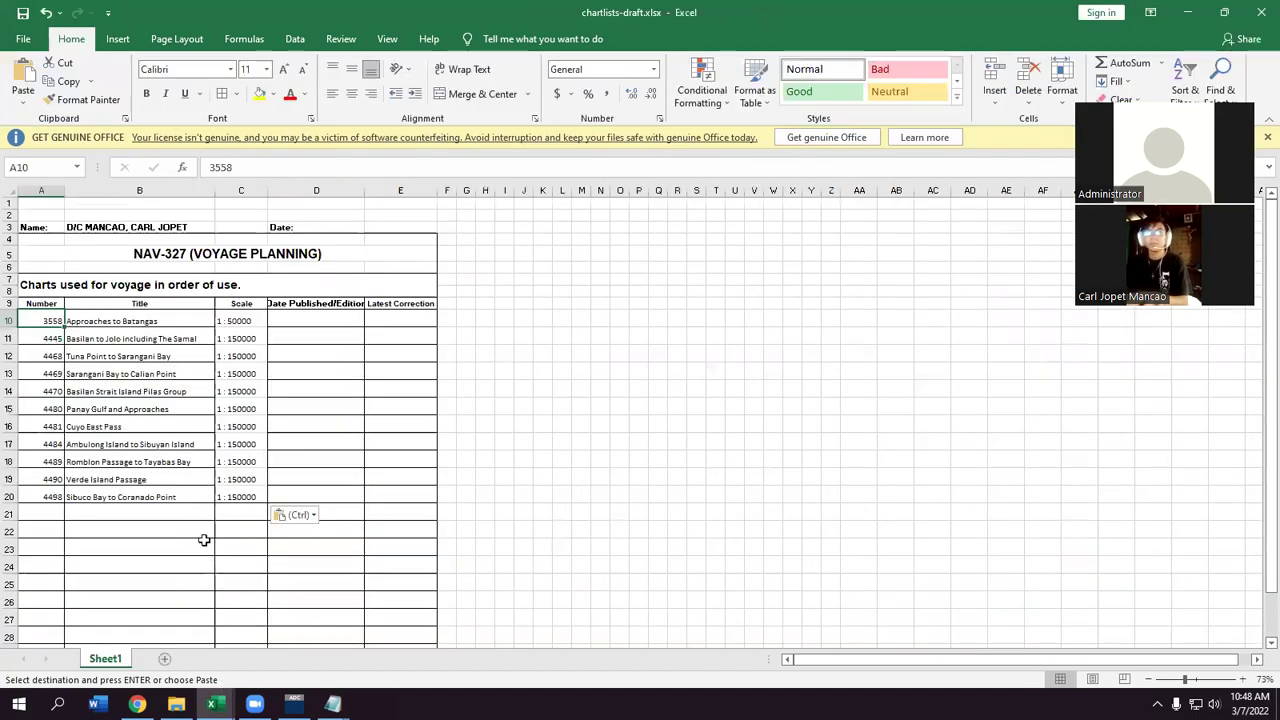
key(alt+Tab)
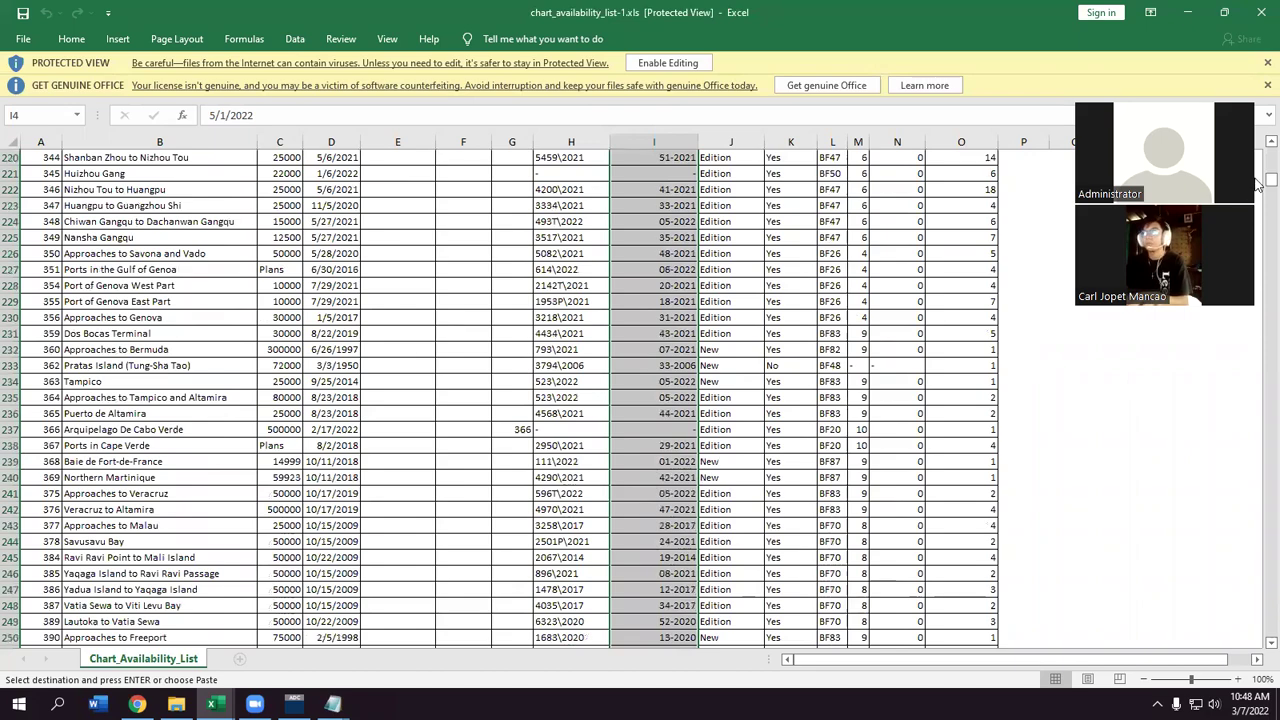
drag(1258, 197, 1258, 425)
scroll(1258, 425, down, 5)
scroll(1258, 425, down, 20)
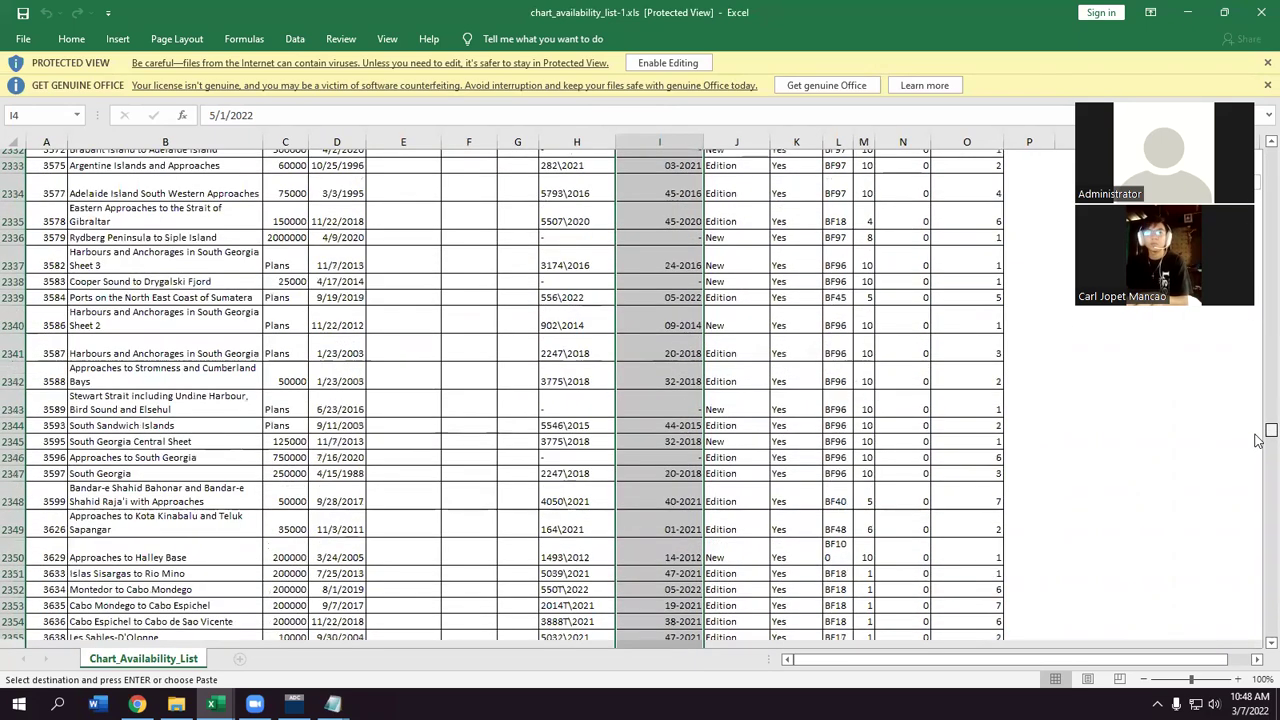
scroll(261, 421, up, 3)
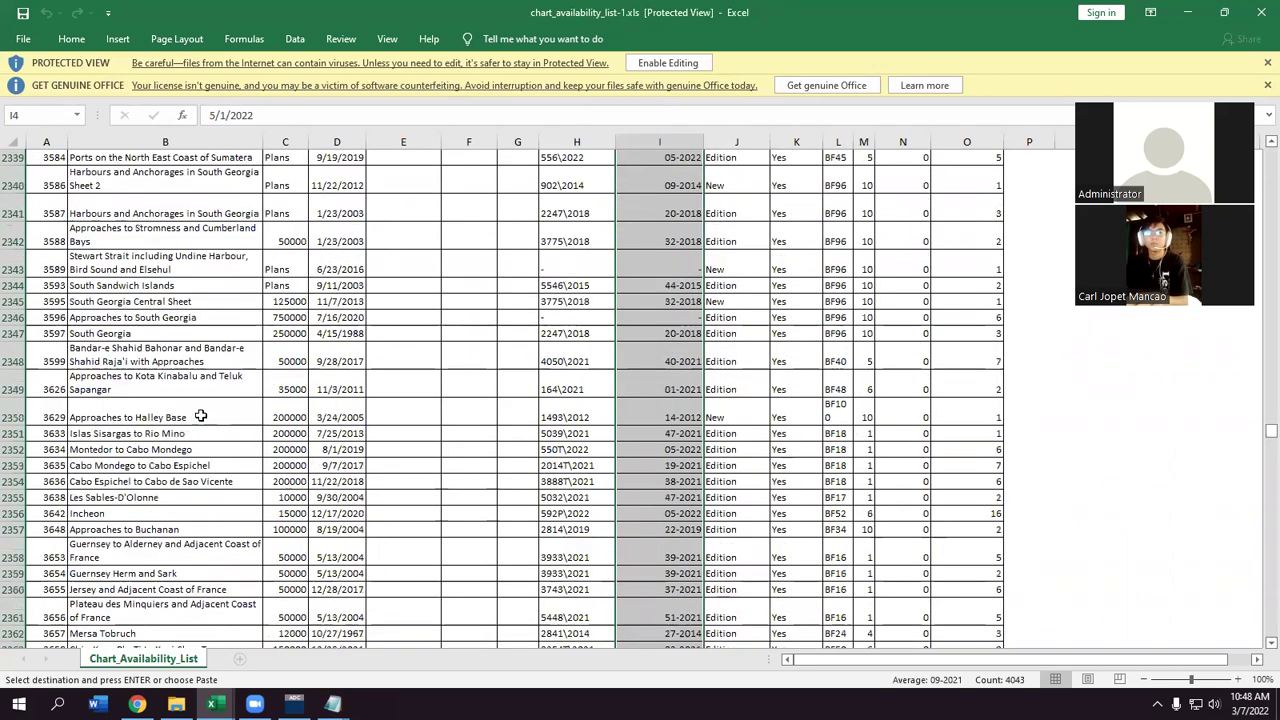
scroll(70, 353, up, 8)
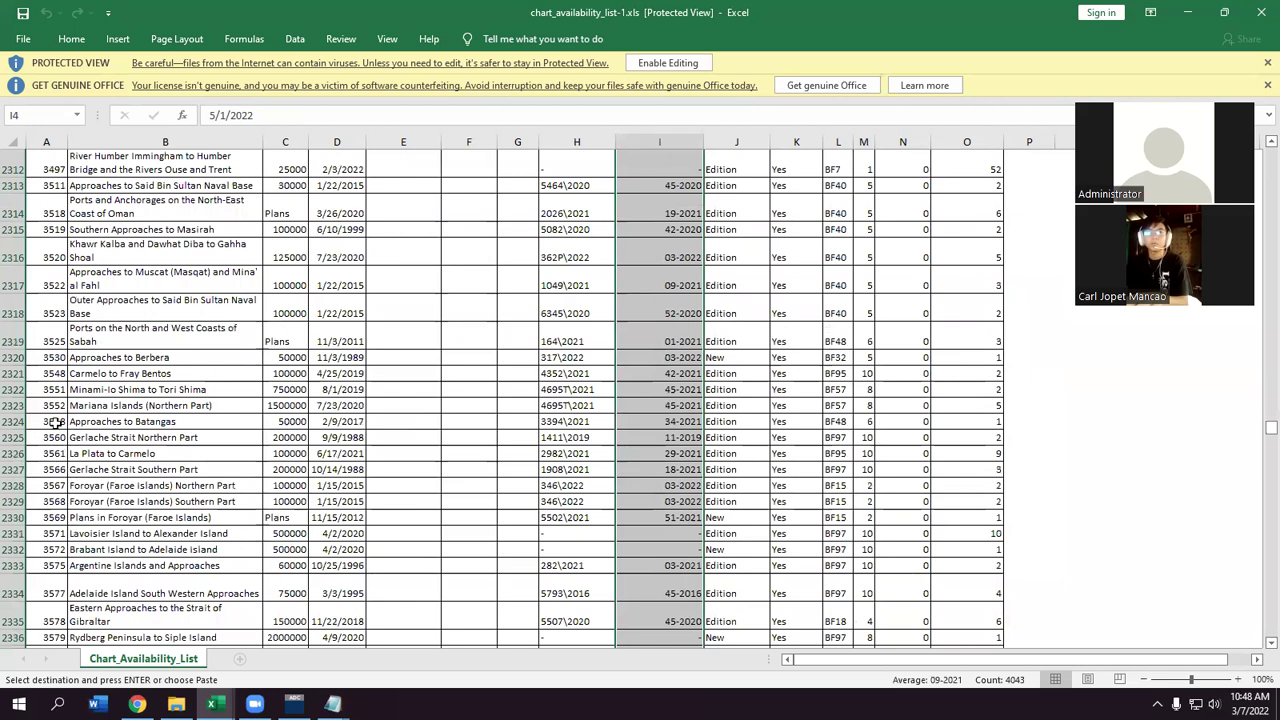
click(53, 421)
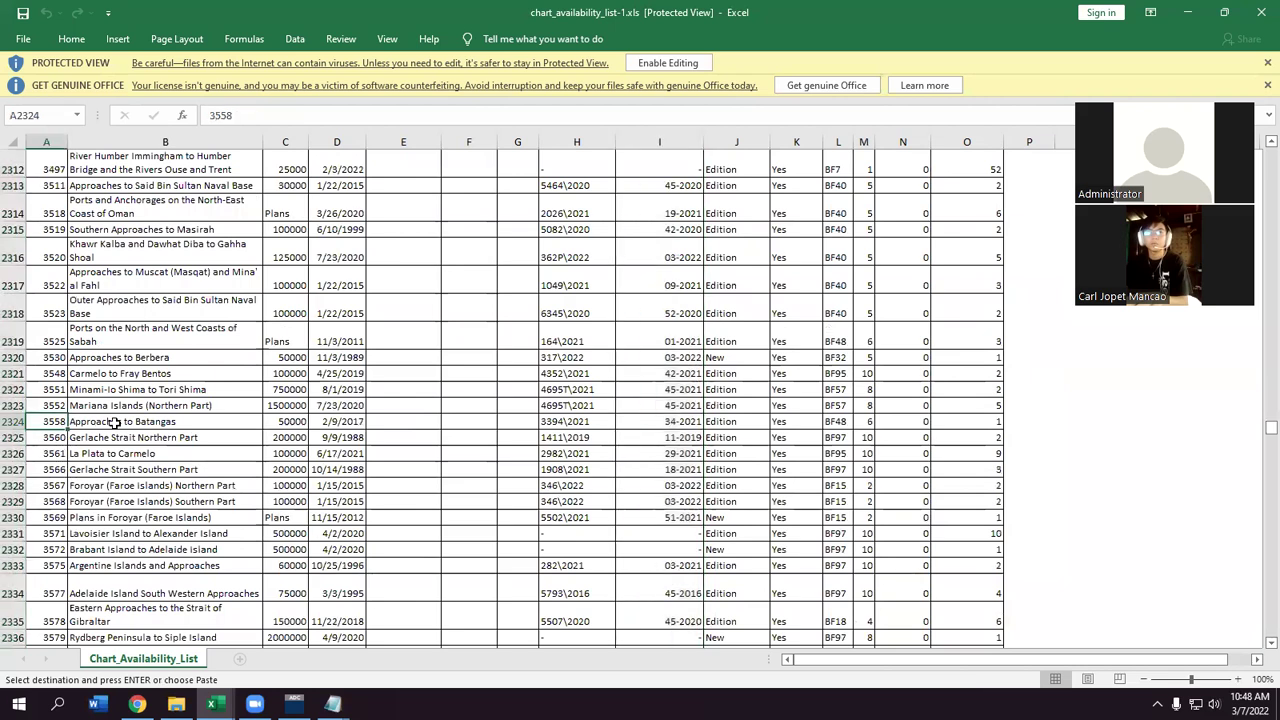
- Copy chart 3558's edition date 2/9/2017 from the availability list into cell D10 of chartlists-draft.xlsx
click(341, 424)
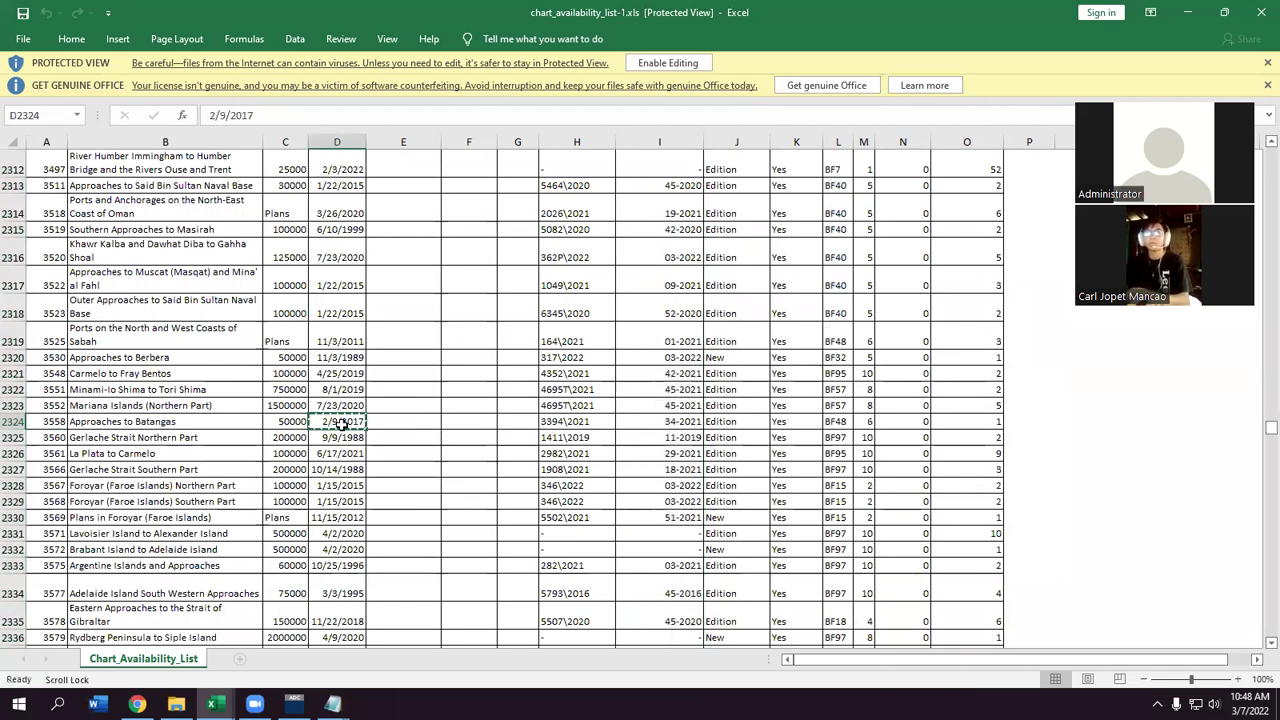
key(alt+Tab)
click(308, 322)
key(ctrl+v)
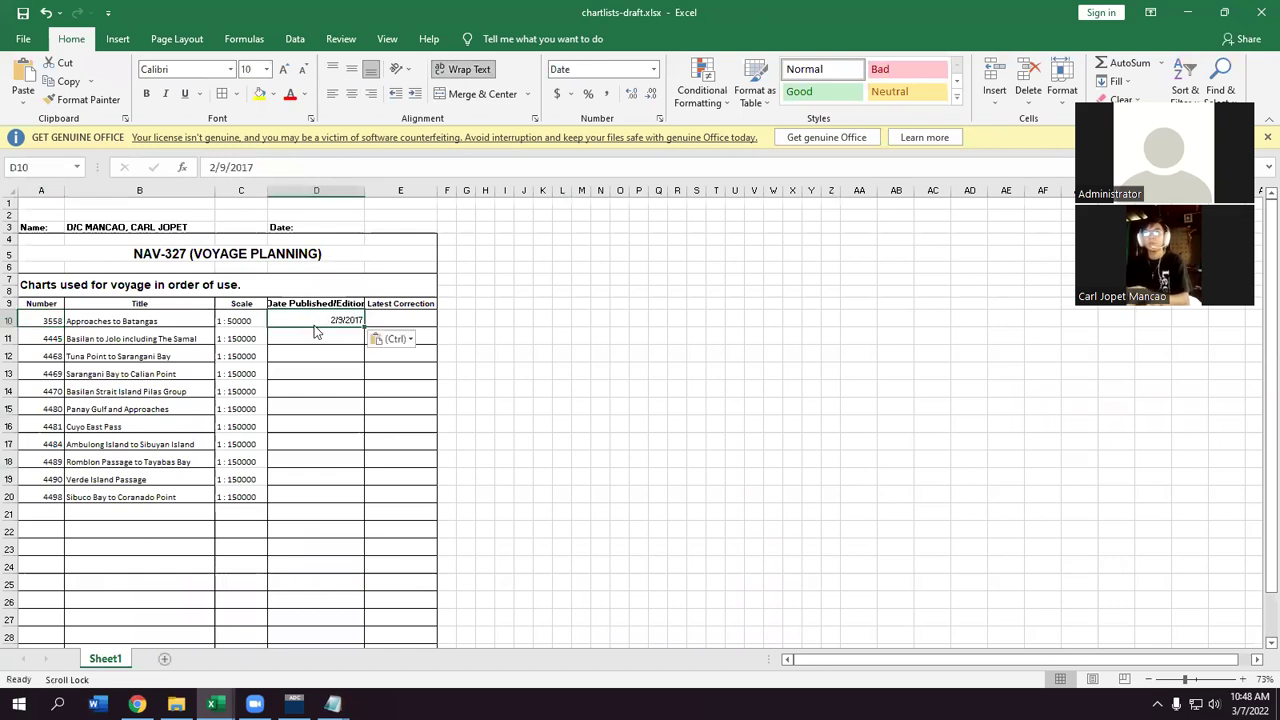
- Copy chart 3558's latest correction 3394\2021 from the availability list into cell E10 of chartlists-draft.xlsx
key(alt+Tab)
click(576, 424)
key(ctrl+c)
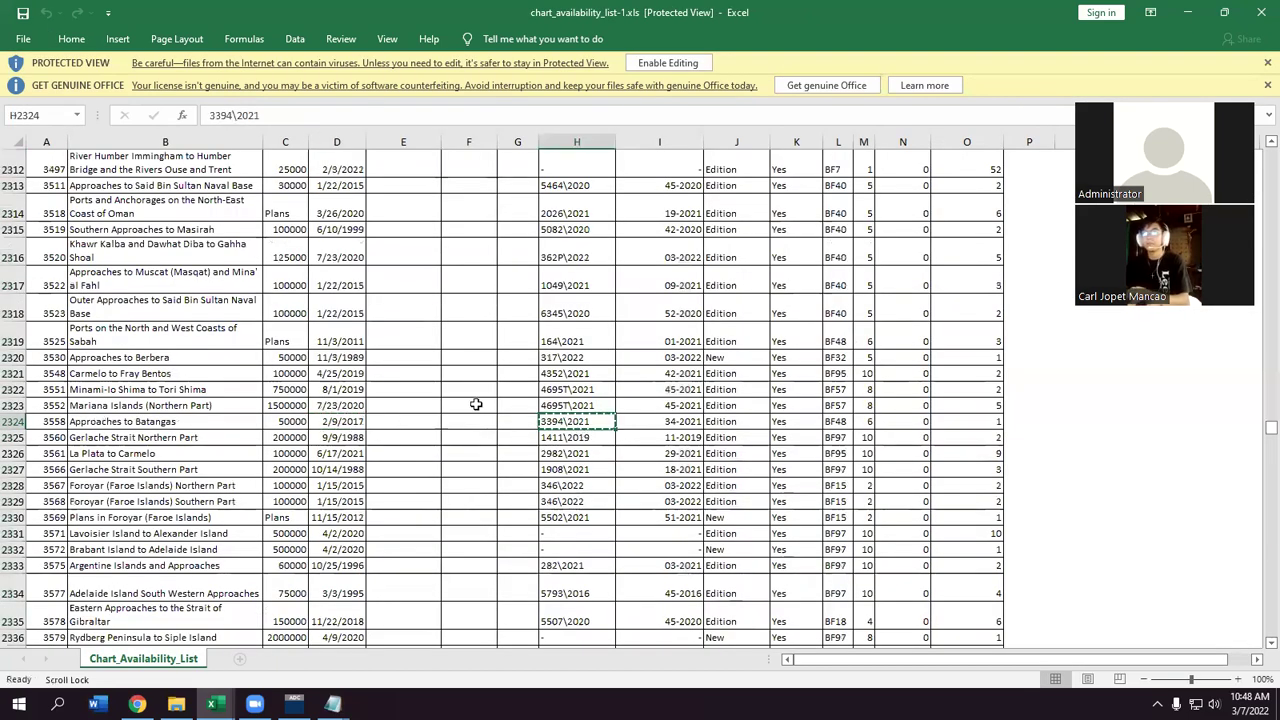
key(alt+Tab)
click(408, 320)
key(ctrl+v)
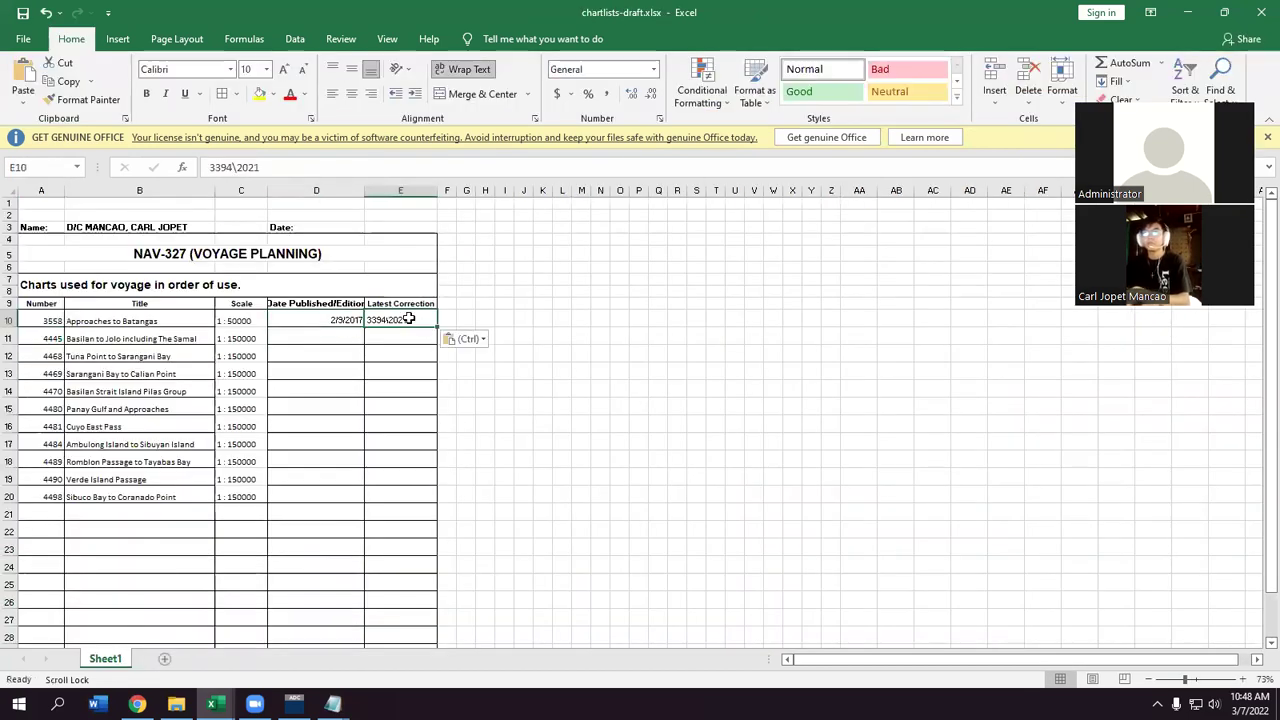
- Select cell D11 in chartlists-draft.xlsx and find chart 4445 in the availability list, checking its number against the draft
click(290, 337)
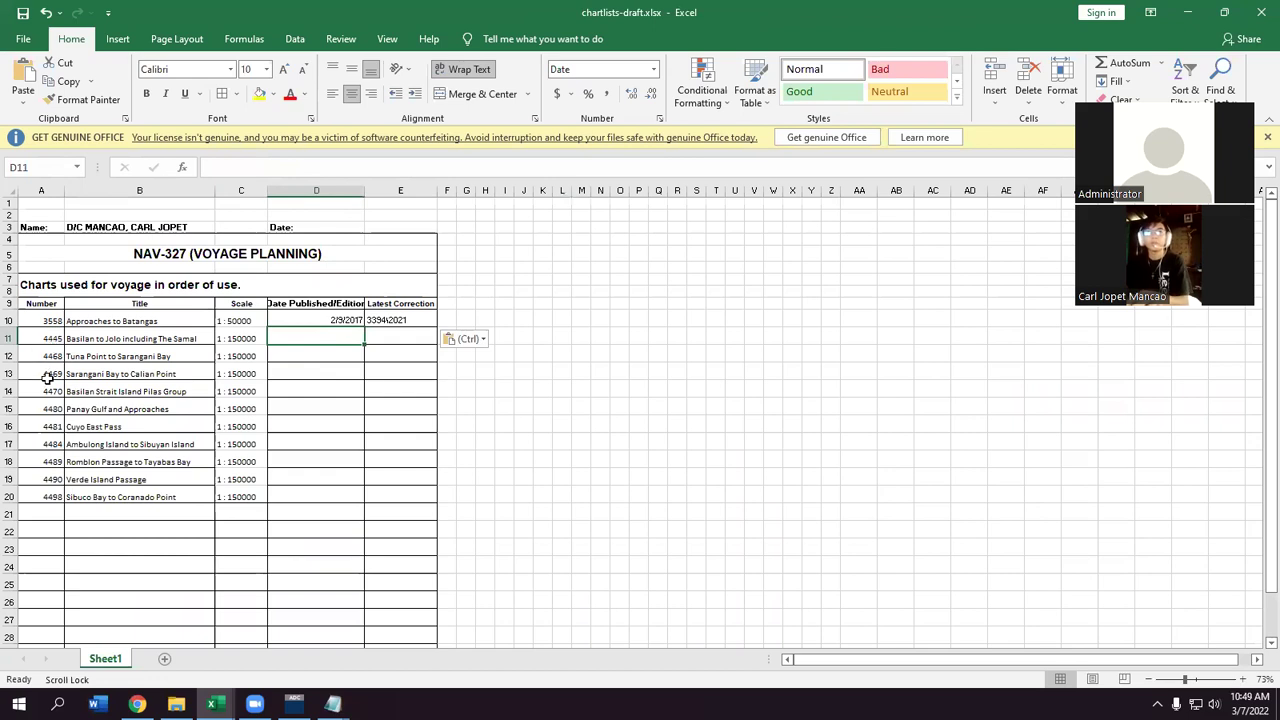
key(alt+Tab)
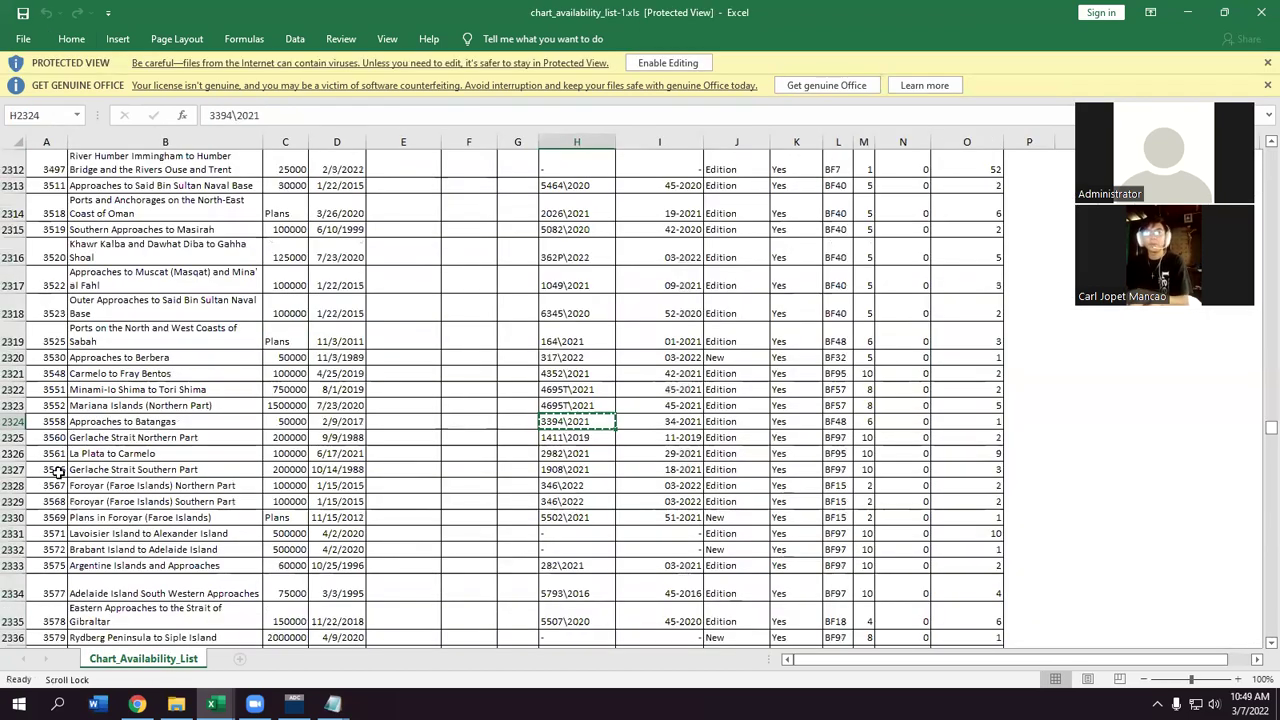
scroll(59, 471, down, 20)
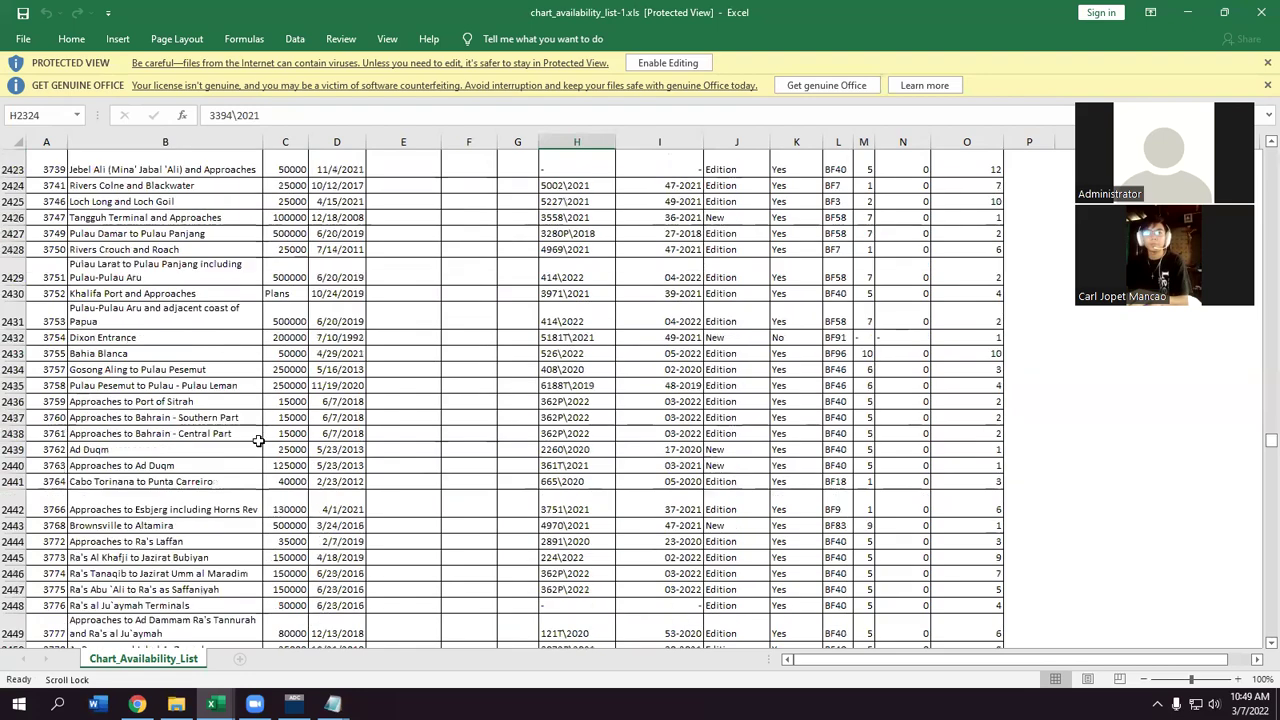
scroll(1255, 449, down, 20)
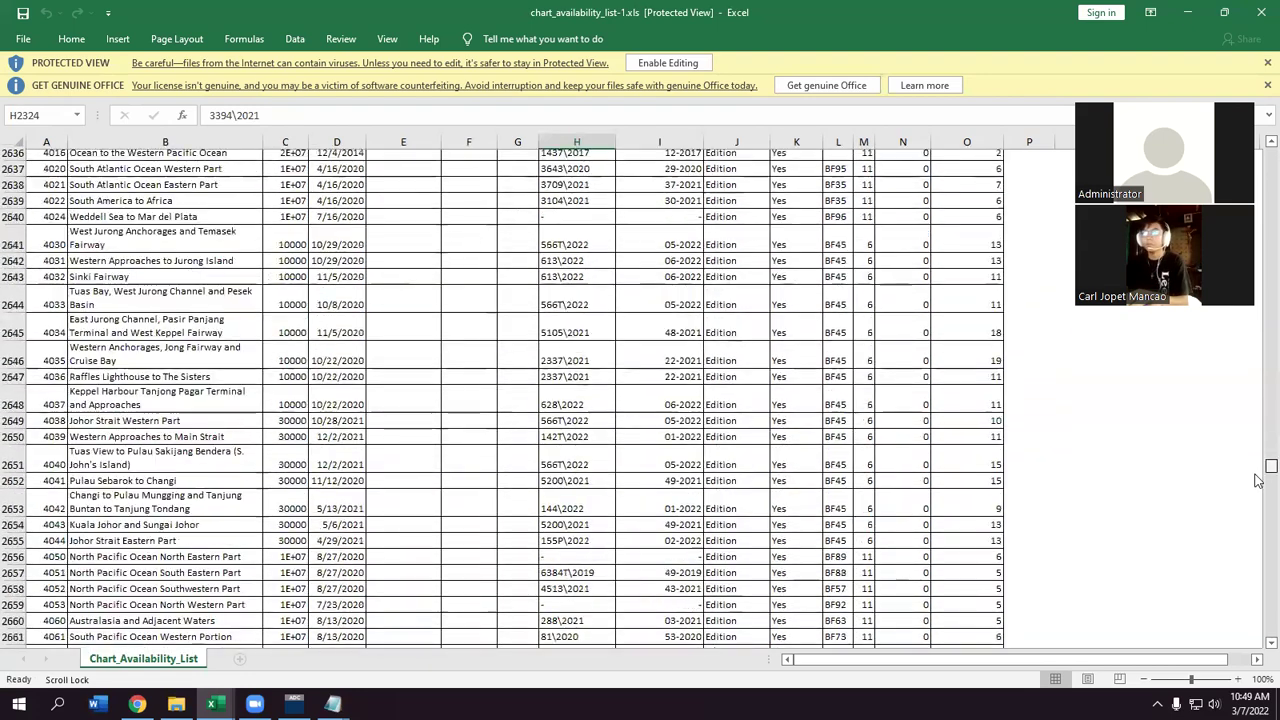
scroll(1258, 497, down, 20)
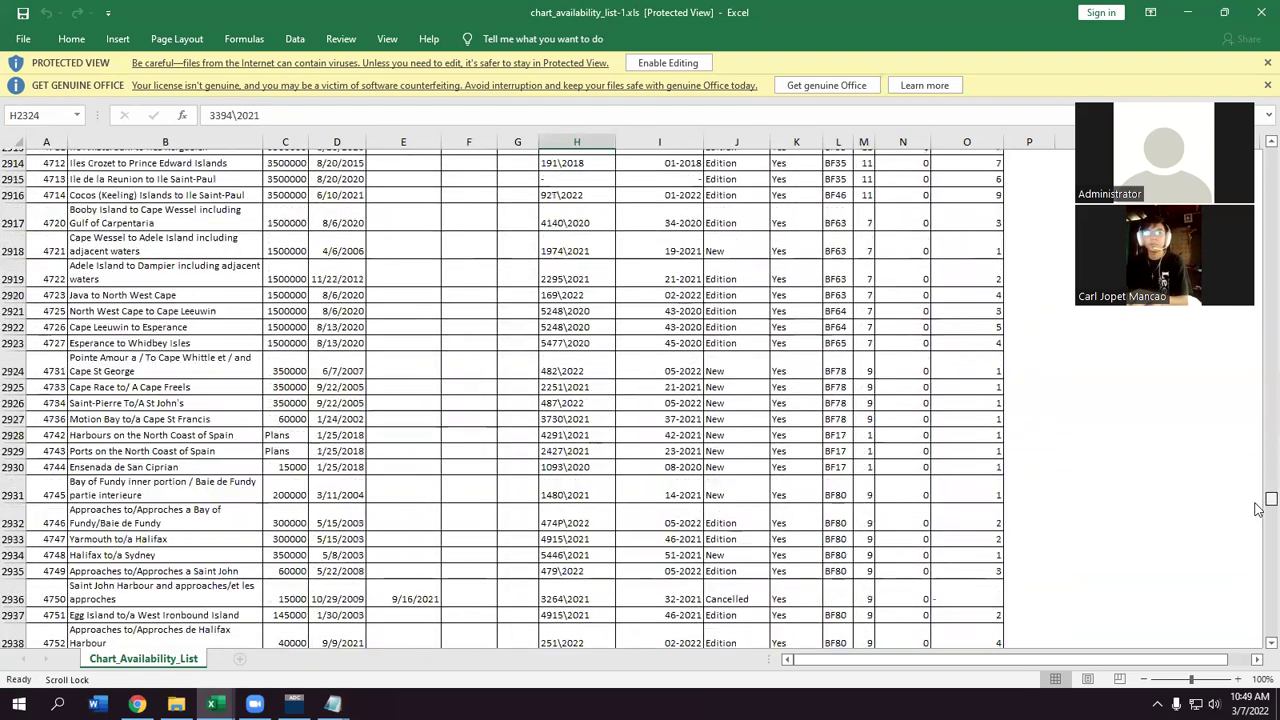
scroll(1258, 501, up, 20)
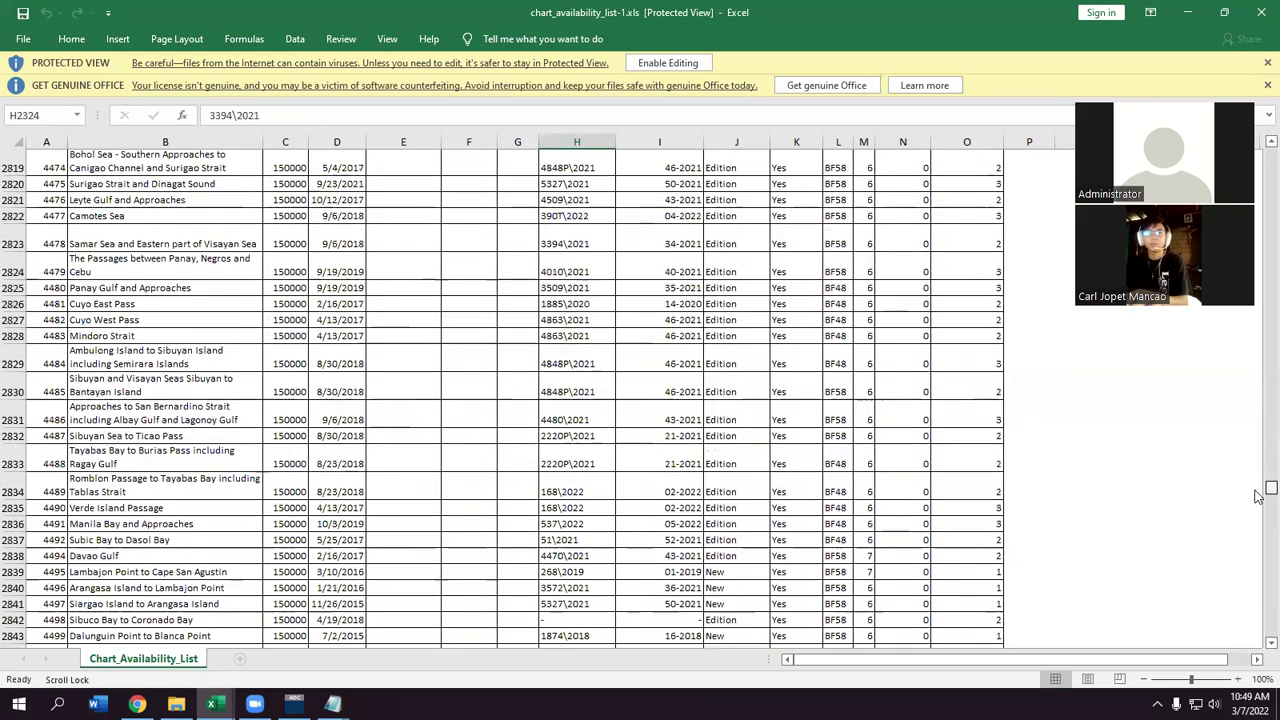
scroll(1258, 497, up, 6)
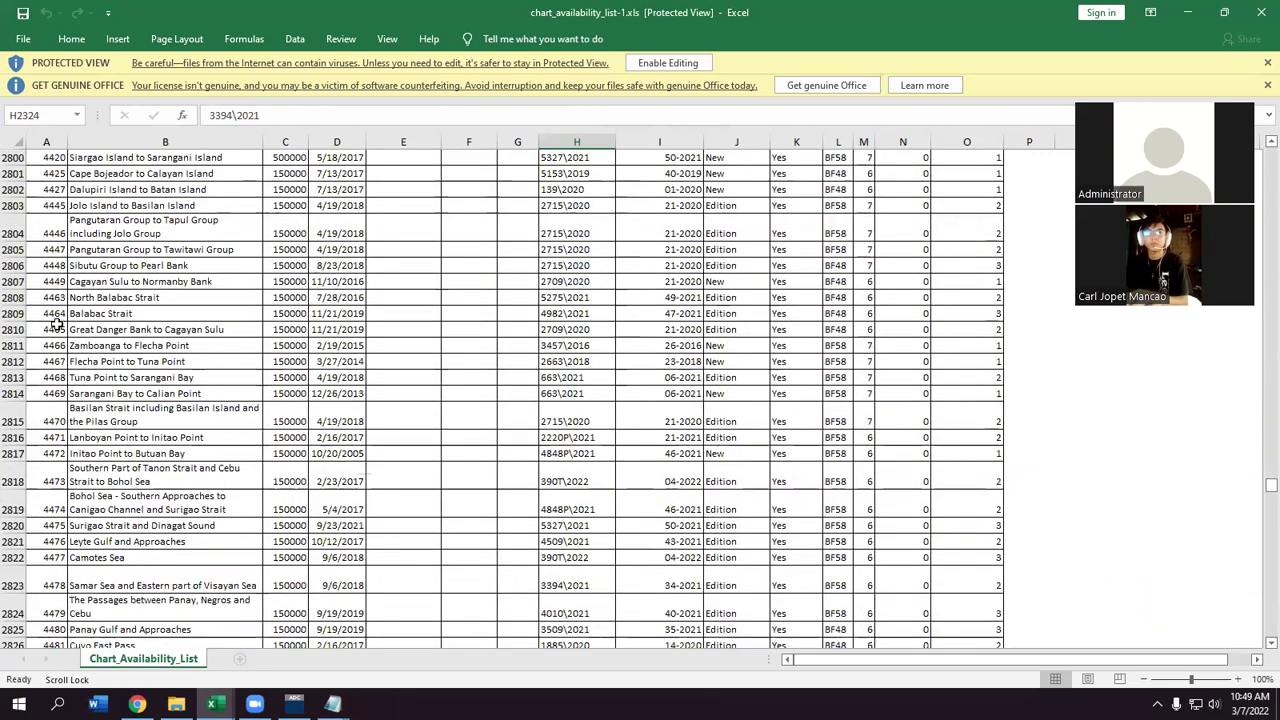
scroll(57, 320, up, 2)
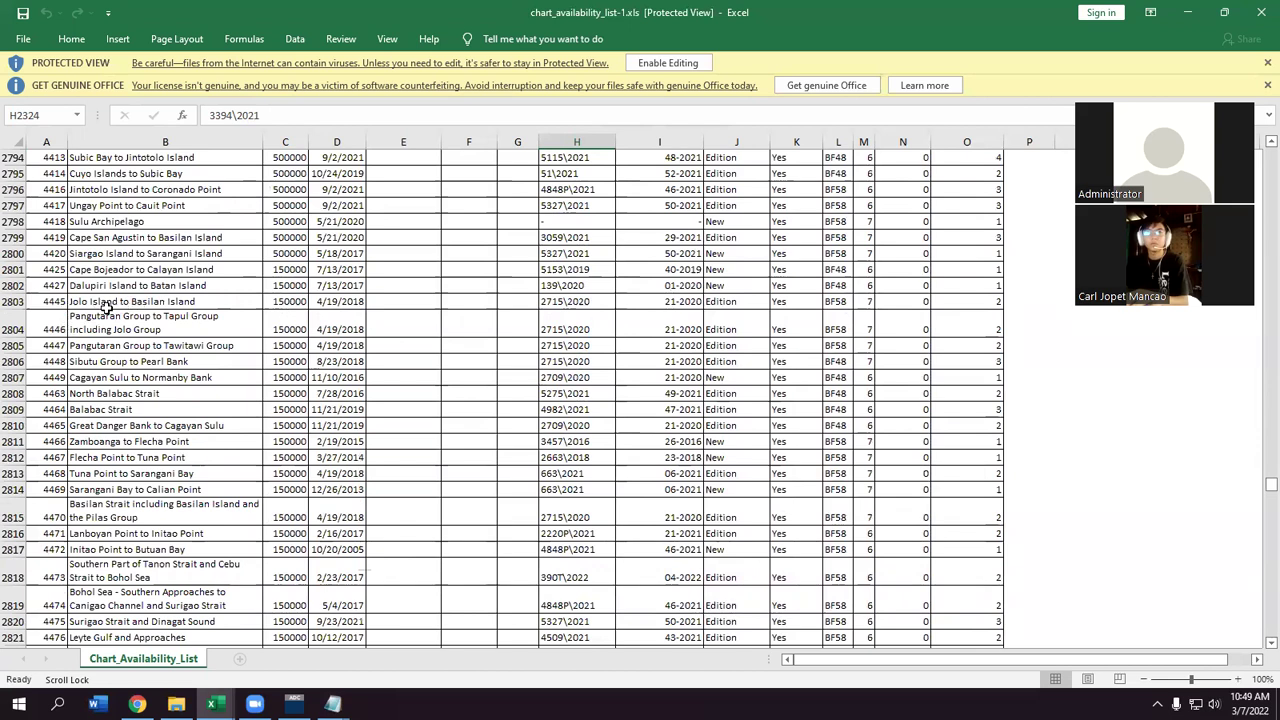
key(alt+Tab)
key(ctrl+v)
key(Return)
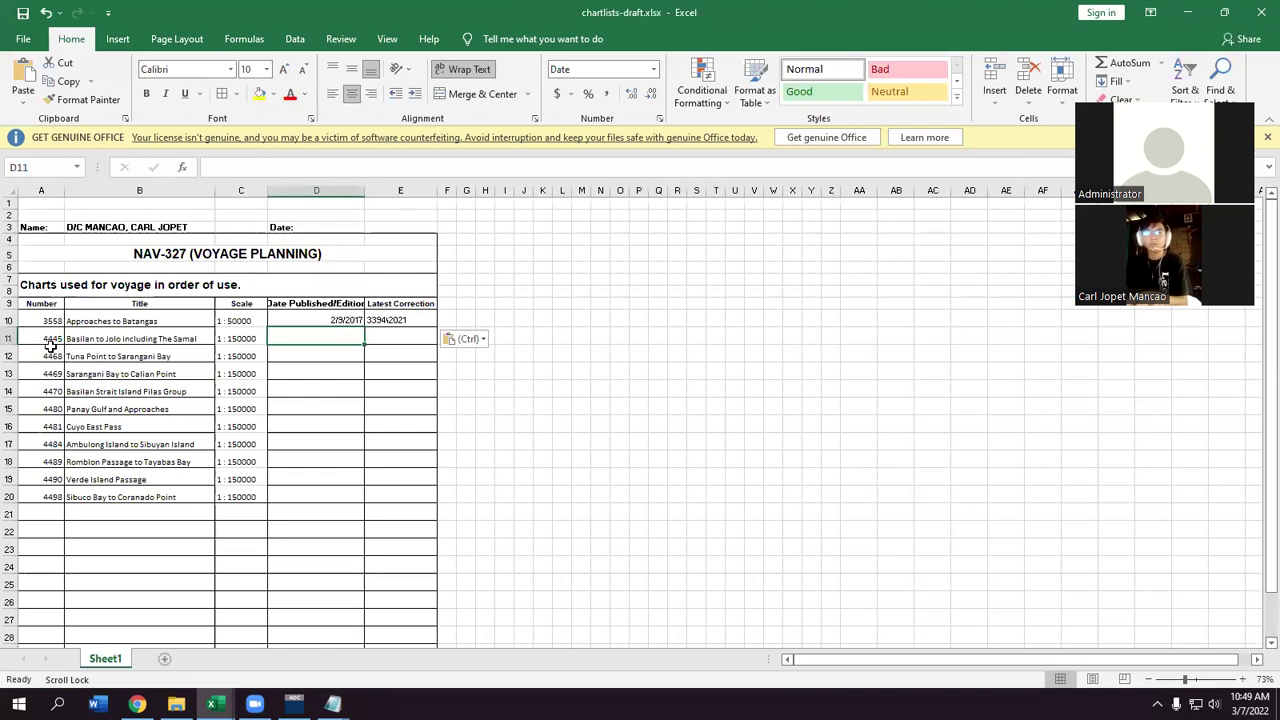
key(alt+Tab)
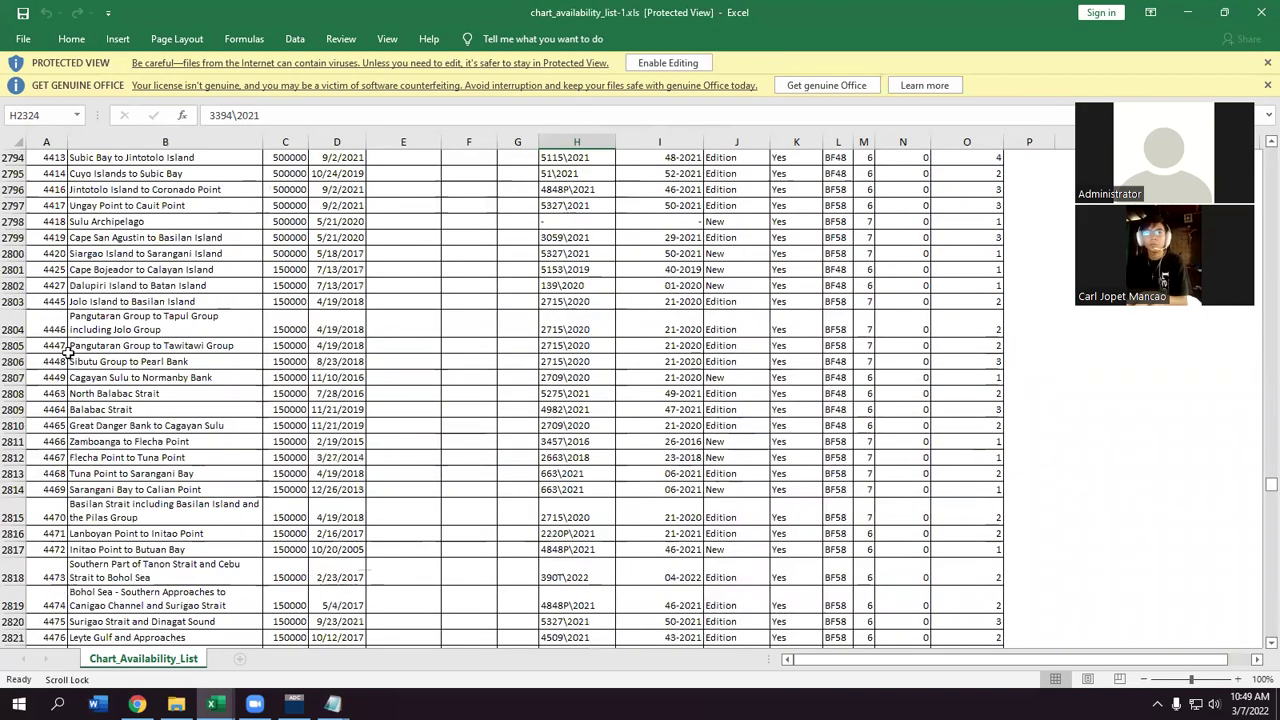
- Copy chart 4445's edition date 4/19/2018 from the availability list into cell D11 of chartlists-draft.xlsx
click(336, 303)
key(ctrl+c)
key(alt+Tab)
key(ctrl+v)
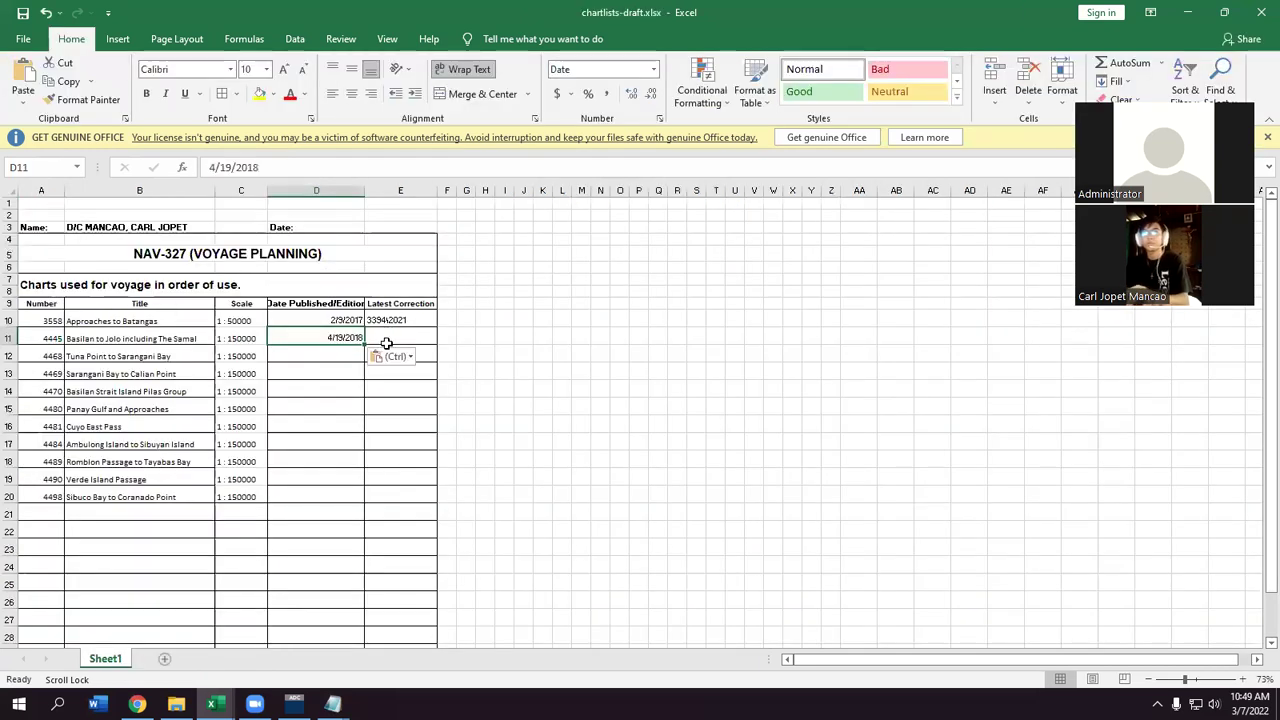
- Copy chart 4445's latest correction 2715\2020 from the availability list into cell E11 of chartlists-draft.xlsx
key(alt+Tab)
click(561, 301)
key(ctrl+c)
key(alt+Tab)
click(394, 340)
key(ctrl+v)
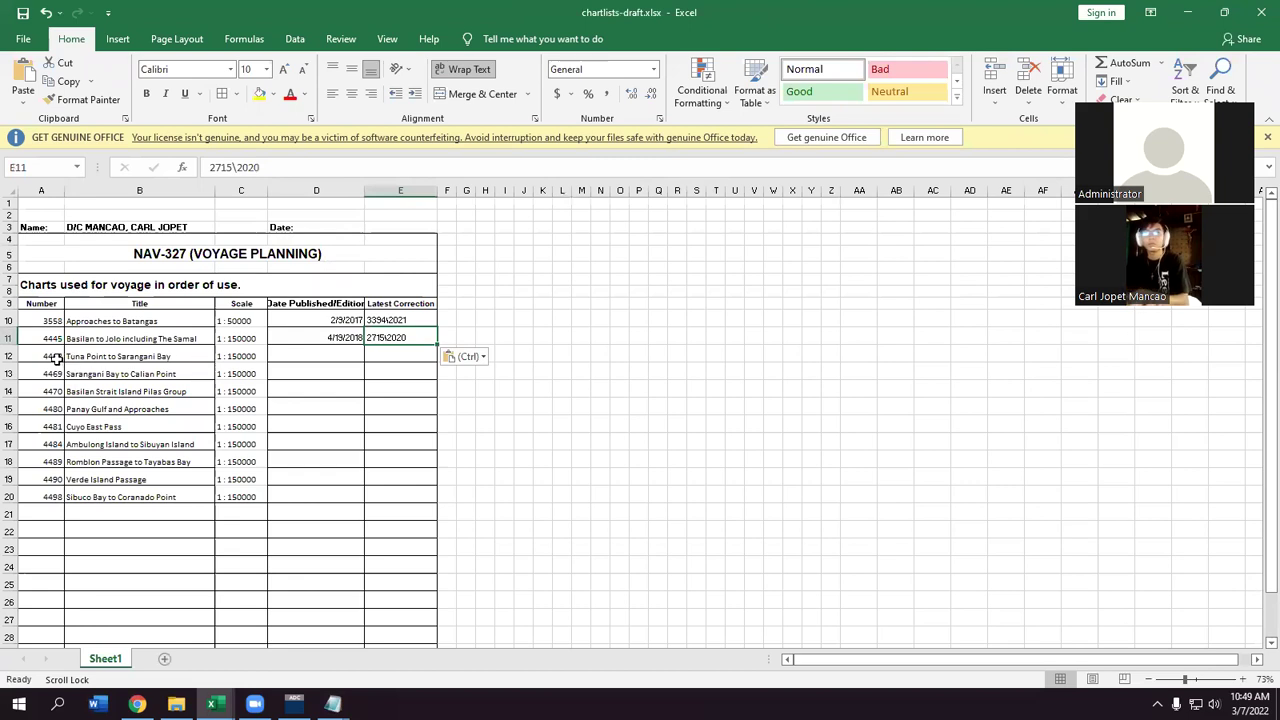
- Find chart 4468, Tuna Point to Sarangani Bay, in the availability list and copy its edition date 4/19/2018 into cell D12 of chartlists-draft.xlsx
key(alt+Tab)
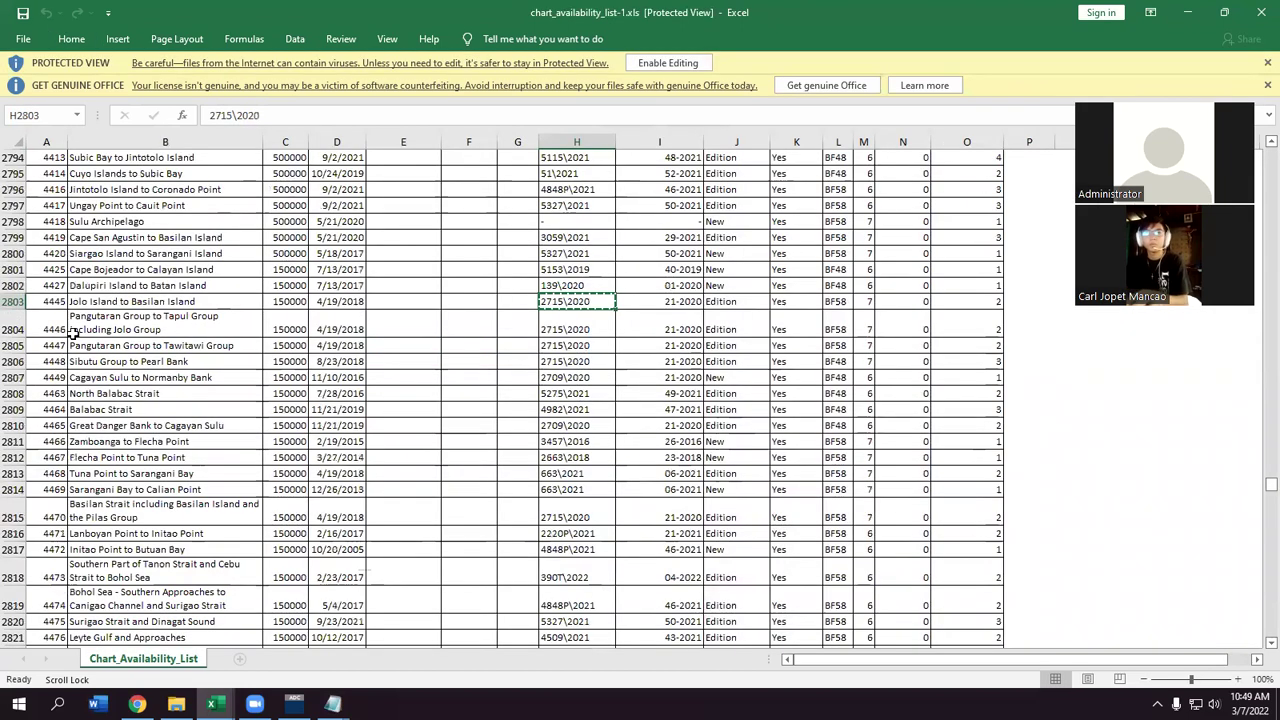
key(alt+Tab)
scroll(113, 371, up, 3)
scroll(113, 371, down, 3)
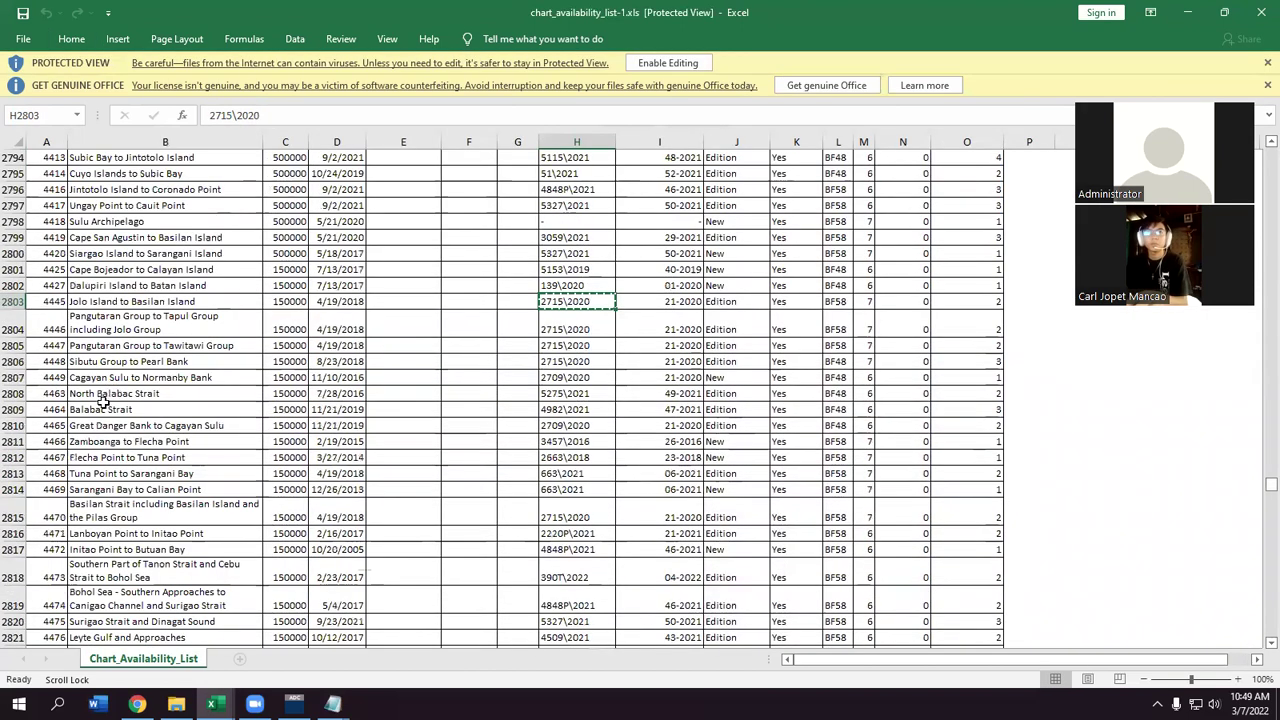
scroll(100, 402, down, 4)
scroll(80, 375, up, 2)
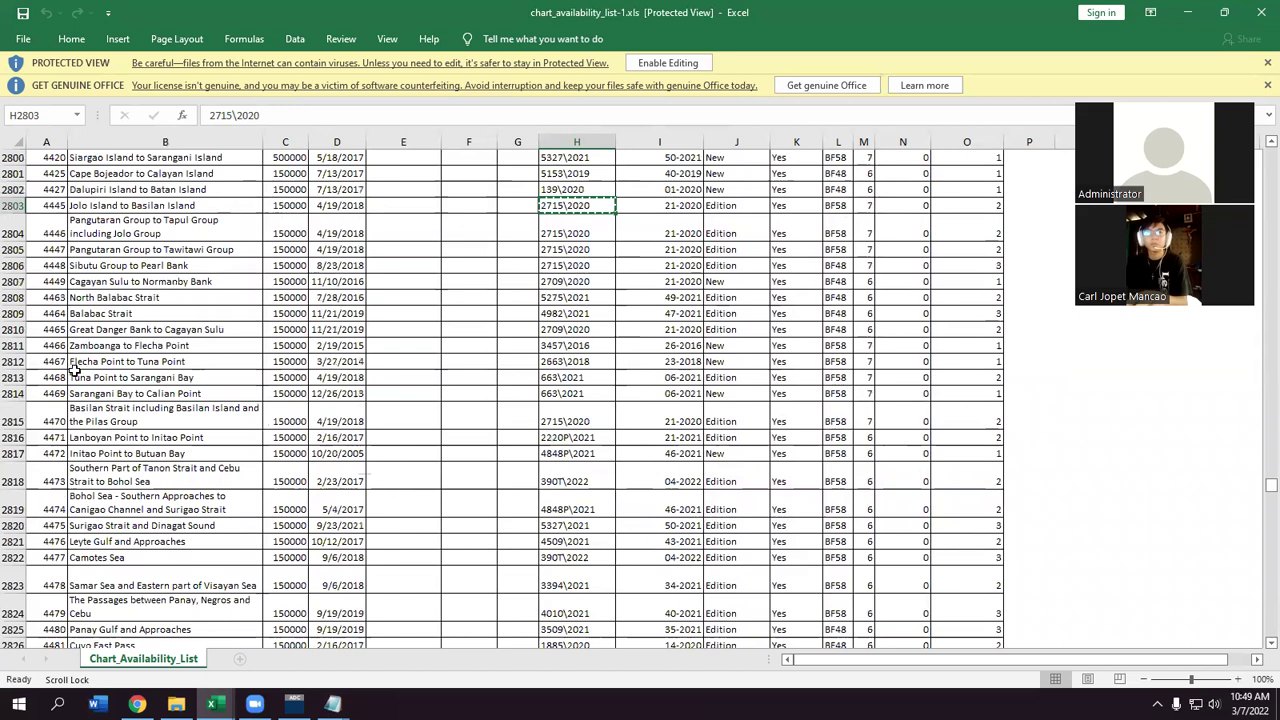
click(121, 378)
key(ctrl+c)
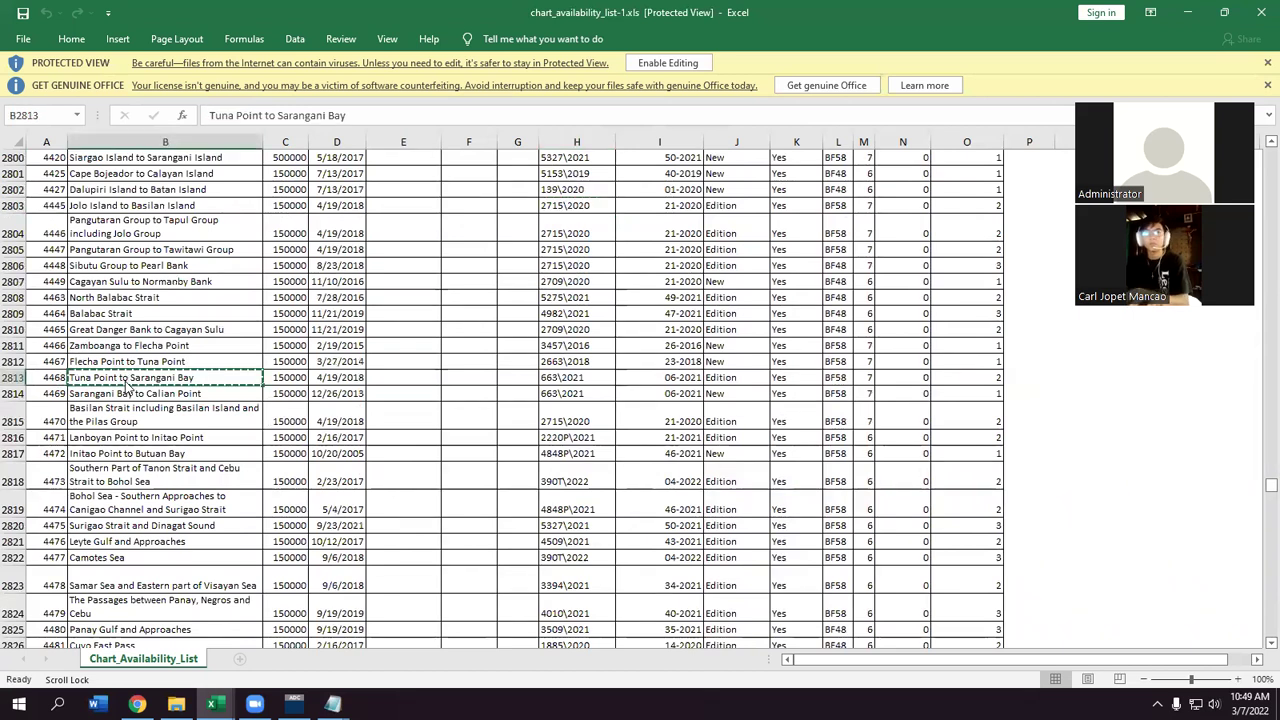
click(300, 380)
click(335, 380)
key(ctrl+c)
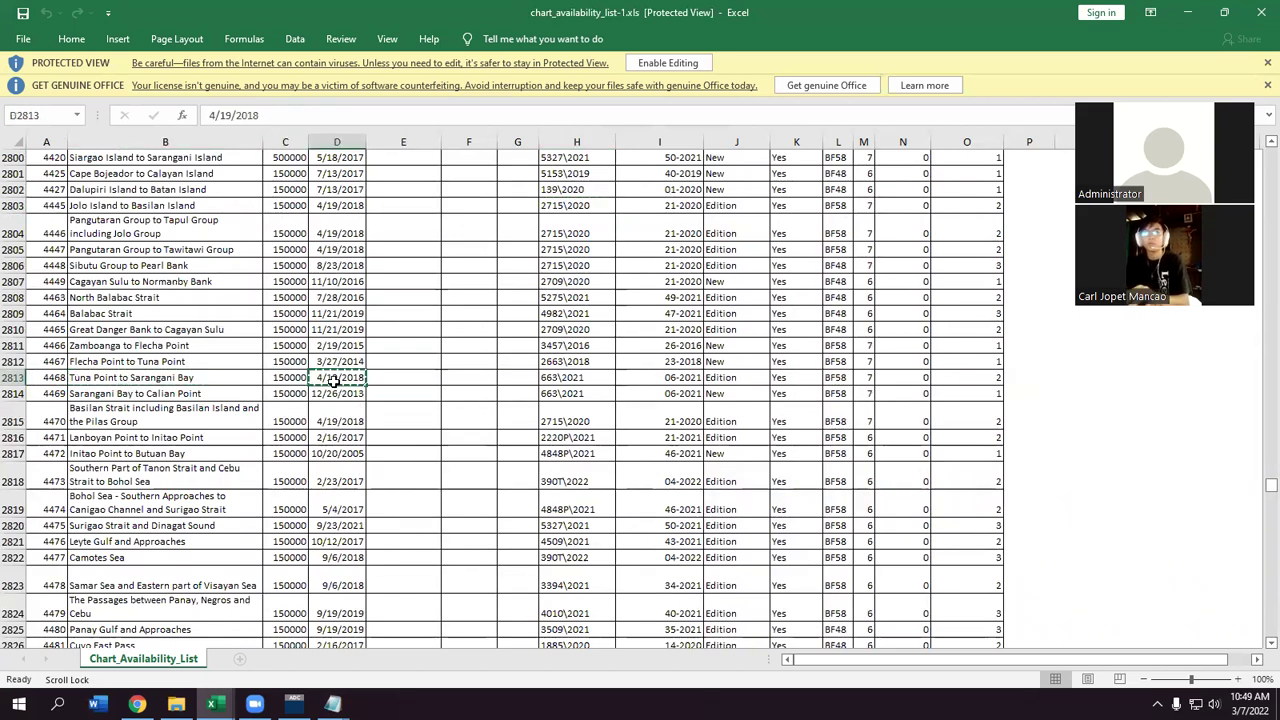
key(alt+Tab)
click(319, 357)
key(ctrl+v)
- Copy chart 4468's latest correction 663\2021 from the availability list into cell E12 of chartlists-draft.xlsx
key(alt+Tab)
click(565, 378)
key(ctrl+c)
key(alt+Tab)
click(397, 356)
key(ctrl+v)
- Copy chart 4469's edition date 12/26/2013 from the availability list into cell D13 of chartlists-draft.xlsx
click(314, 372)
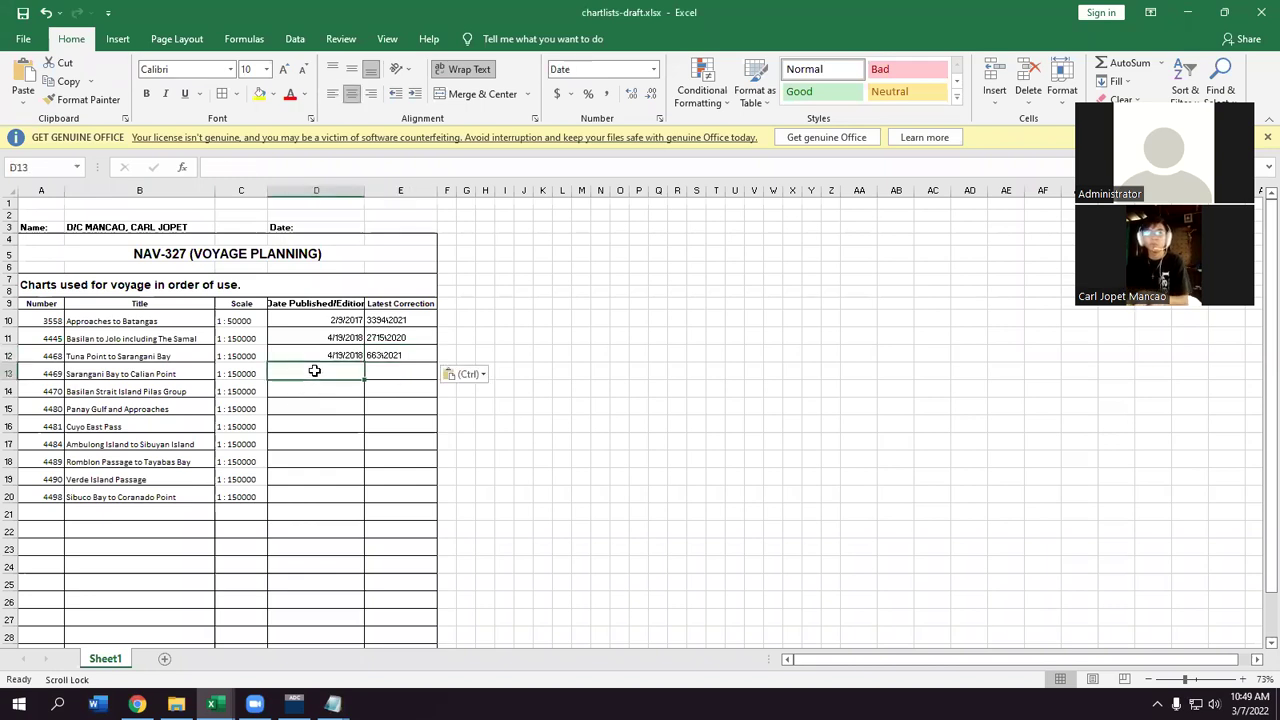
key(alt+Tab)
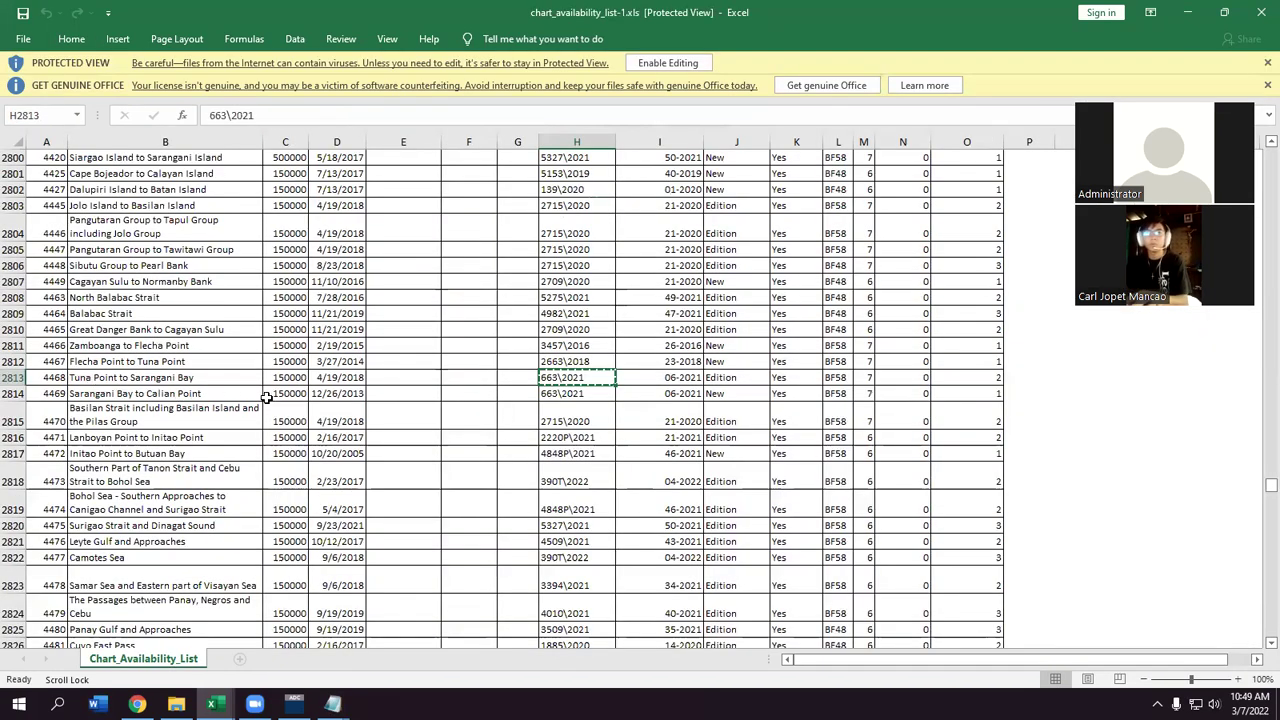
click(345, 397)
key(ctrl+c)
key(alt+Tab)
key(ctrl+v)
- Copy chart 4469's latest correction 663\2021 from the availability list into cell E13 of chartlists-draft.xlsx
click(401, 377)
key(alt+Tab)
click(563, 393)
key(ctrl+c)
key(alt+Tab)
key(ctrl+v)
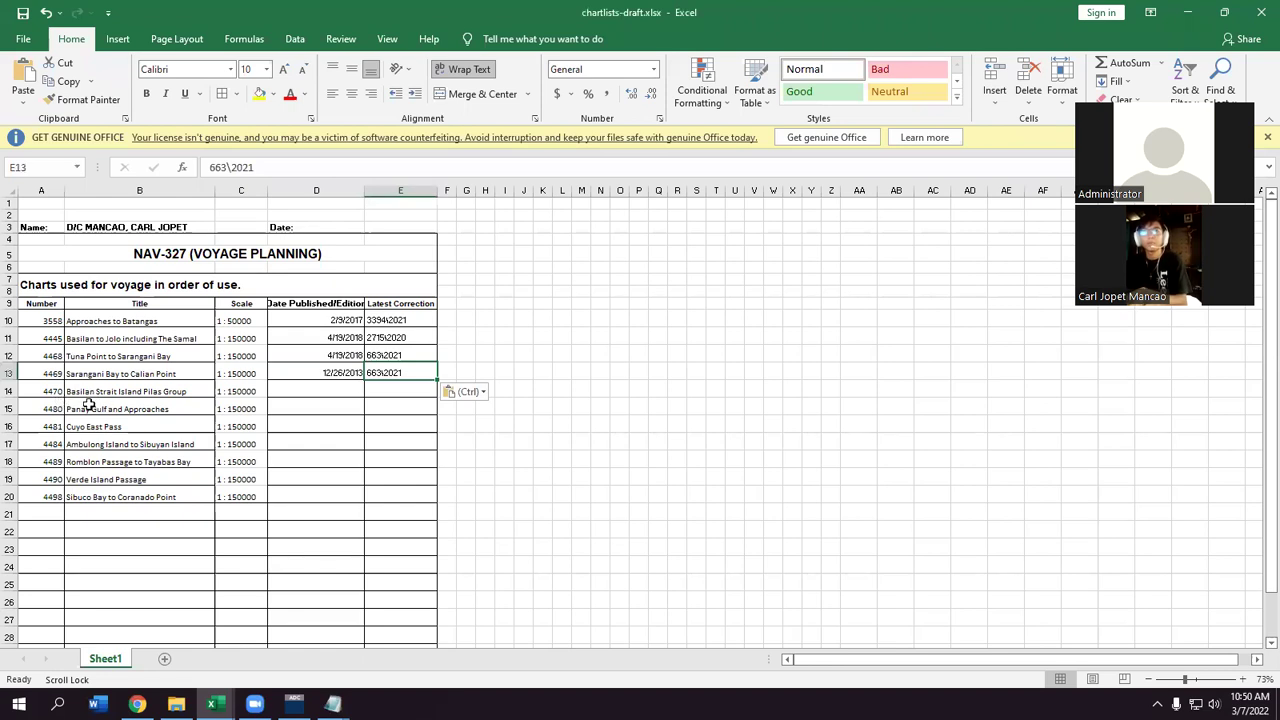
- Copy chart 4470's edition date 4/19/2018 from the availability list into cell D14 of chartlists-draft.xlsx
key(alt+Tab)
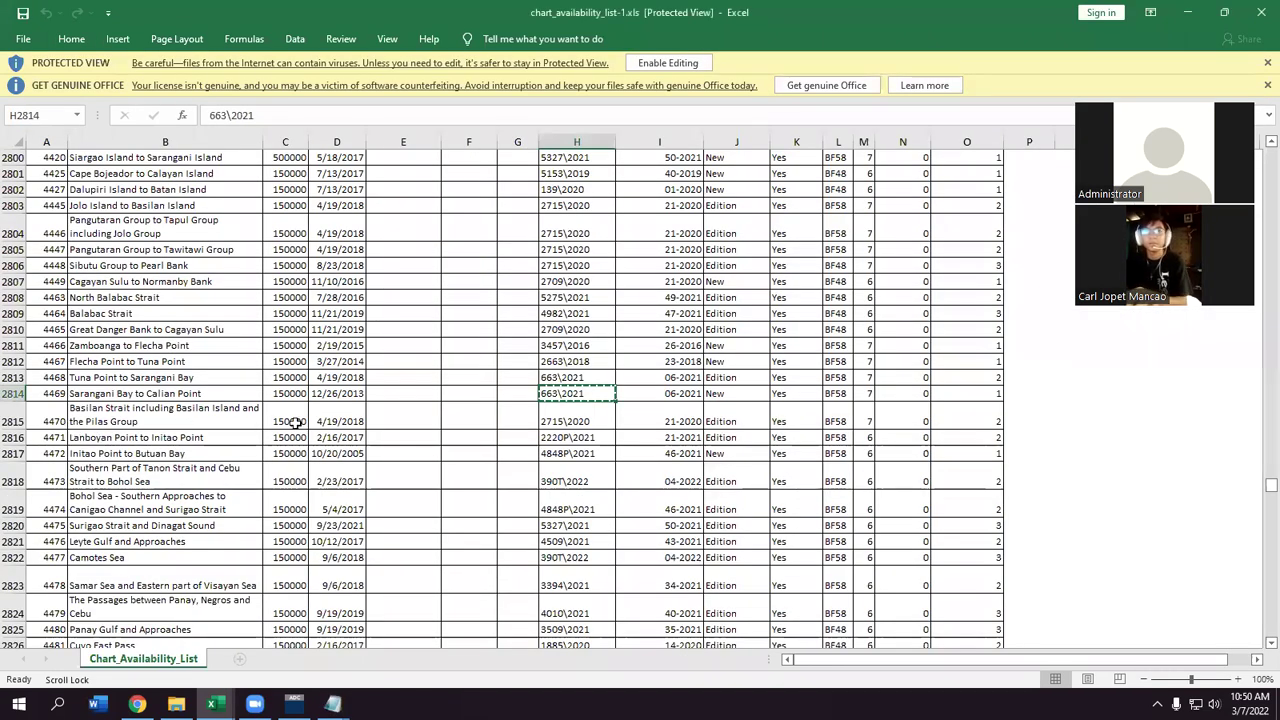
click(355, 422)
key(alt+Tab)
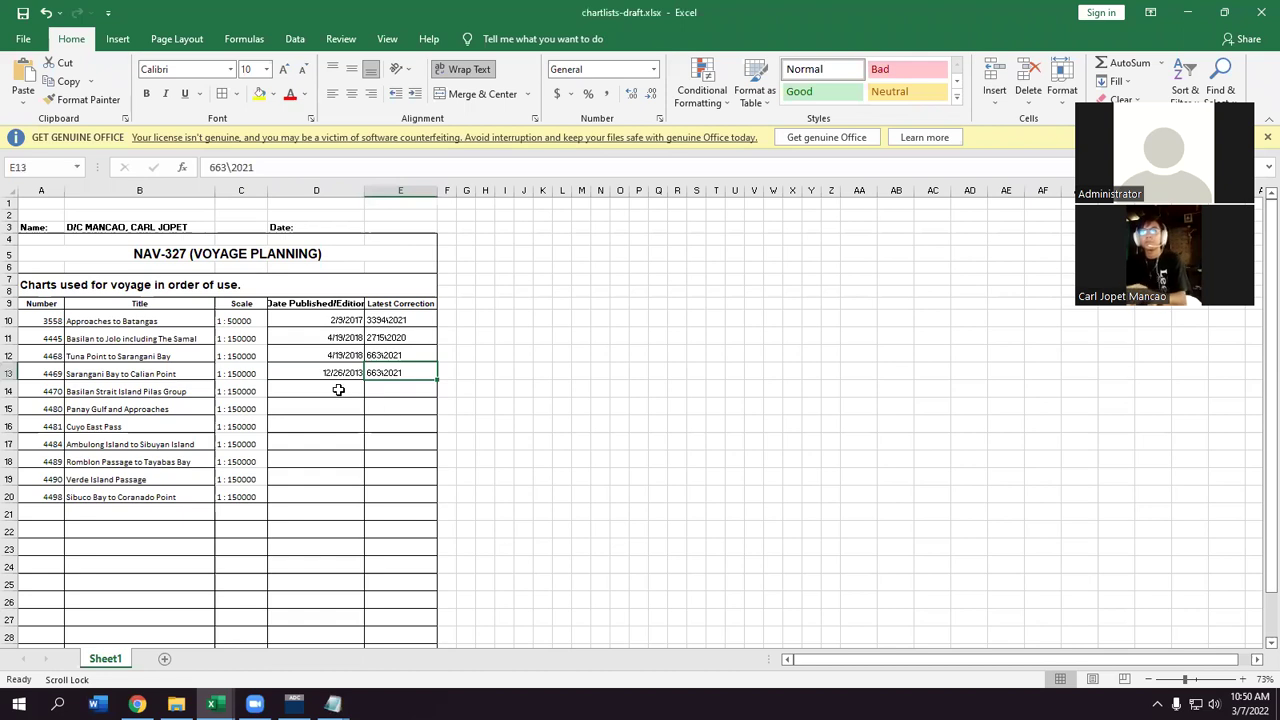
click(339, 390)
key(ctrl+v)
- Copy chart 4470's latest correction 2715\2020 from the availability list into cell E14 of chartlists-draft.xlsx
key(alt+Tab)
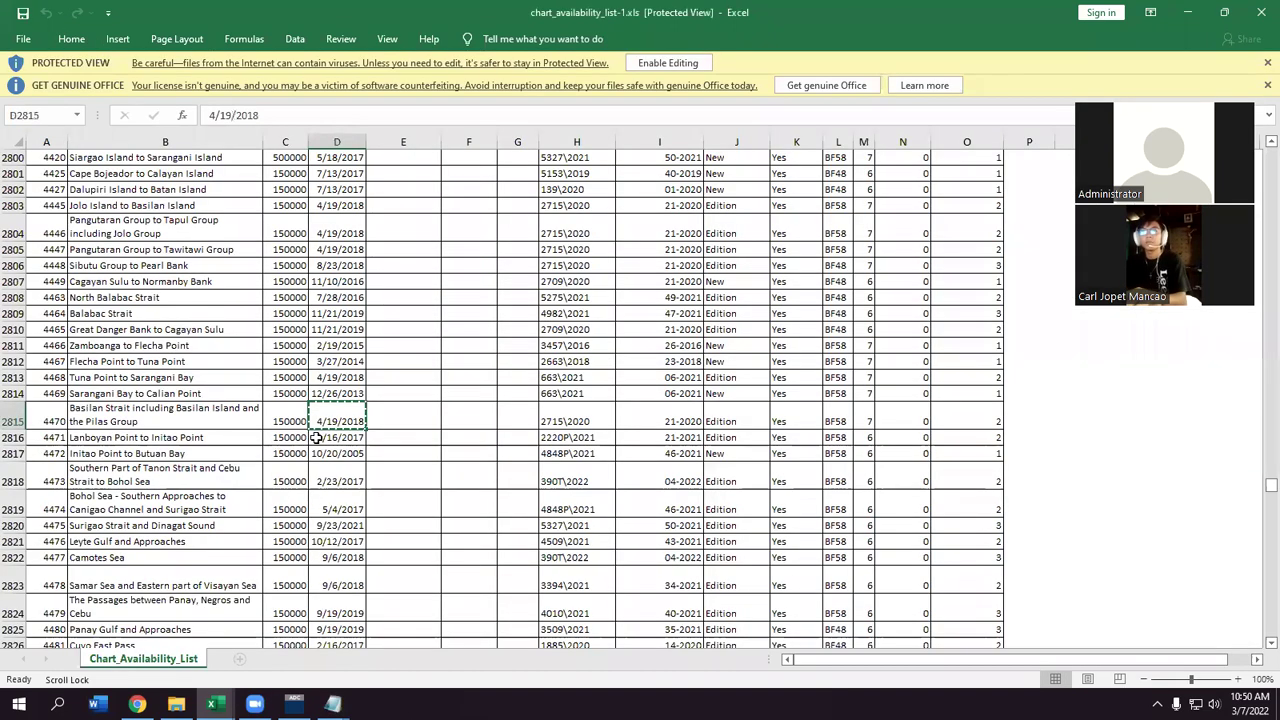
click(565, 421)
key(ctrl+c)
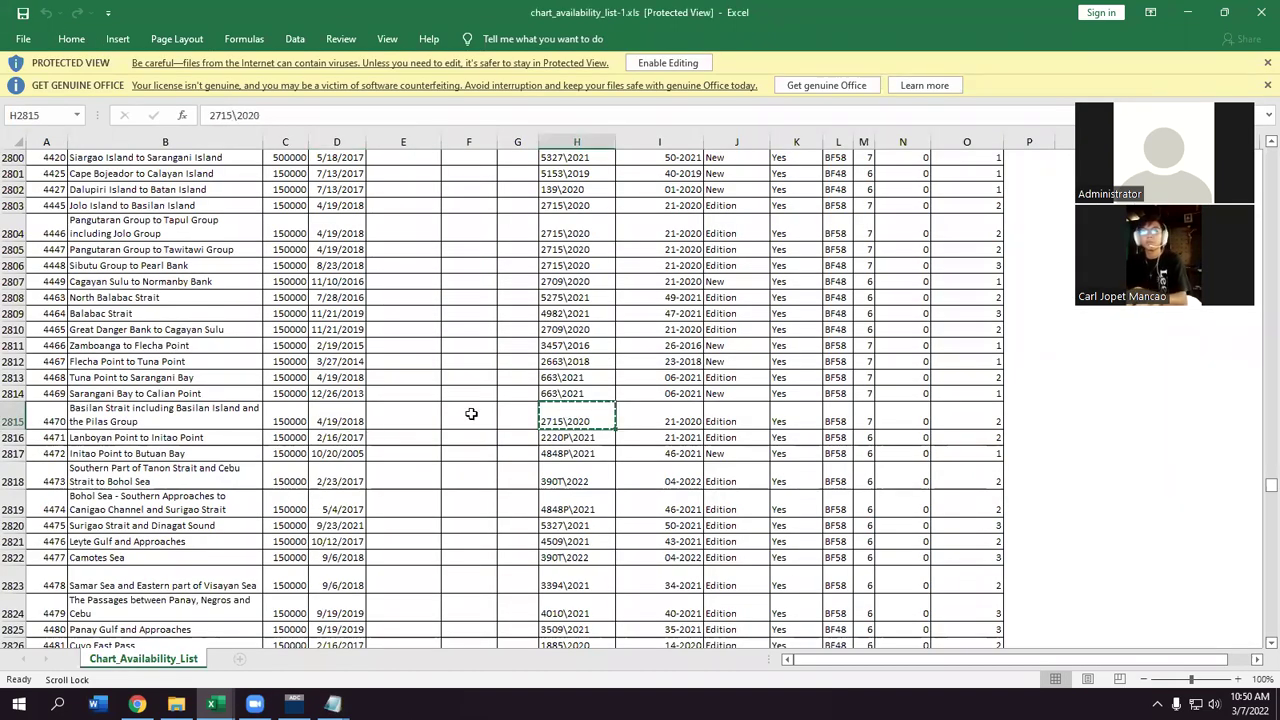
key(alt+Tab)
click(408, 392)
key(ctrl+v)
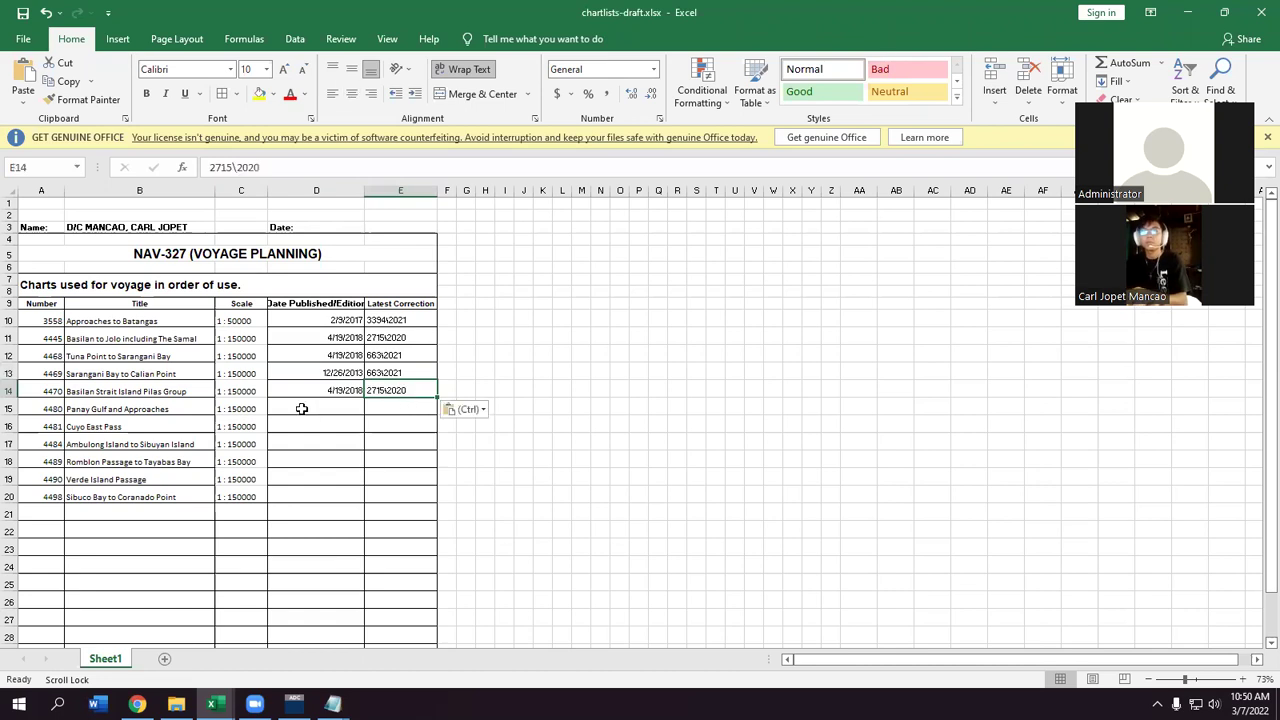
- Copy chart 4480's edition date 9/19/2019 from the availability list into cell D15 of chartlists-draft.xlsx
key(alt+Tab)
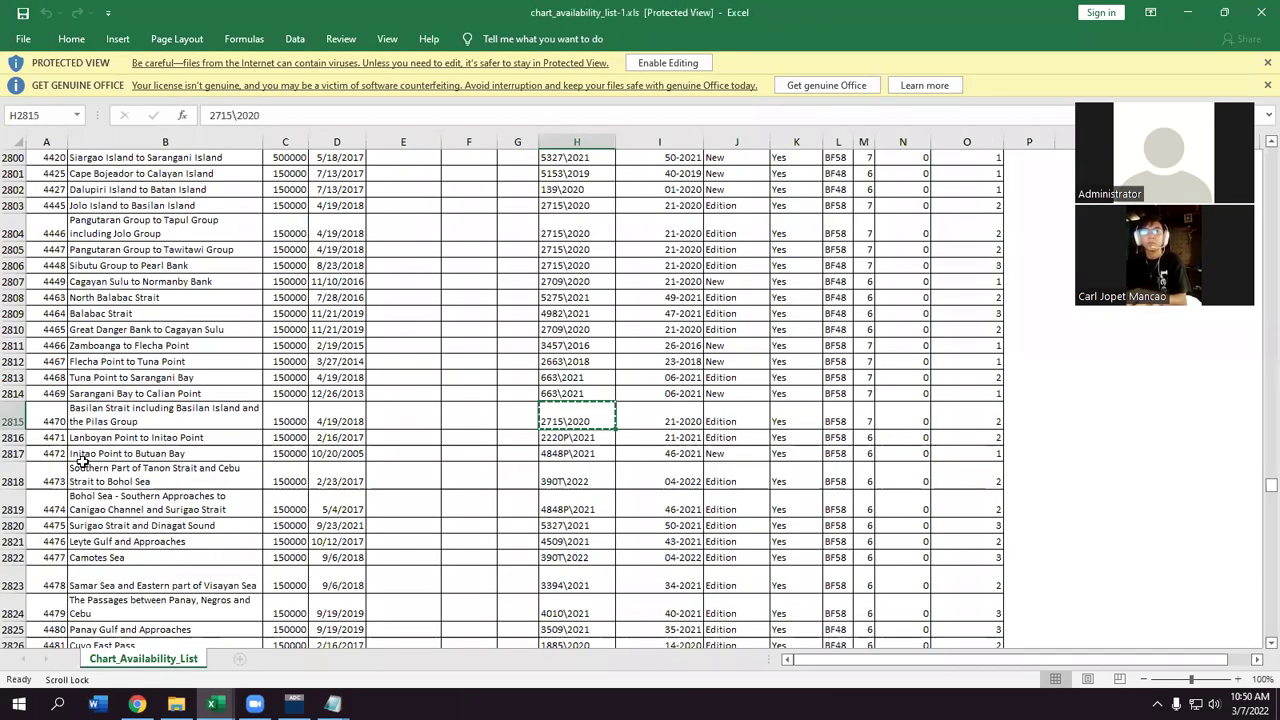
scroll(84, 460, down, 2)
click(343, 521)
key(ctrl+c)
key(alt+Tab)
click(346, 411)
key(ctrl+v)
- Copy chart 4480's latest correction 3509\2021 from the availability list into cell E15 of chartlists-draft.xlsx
click(397, 412)
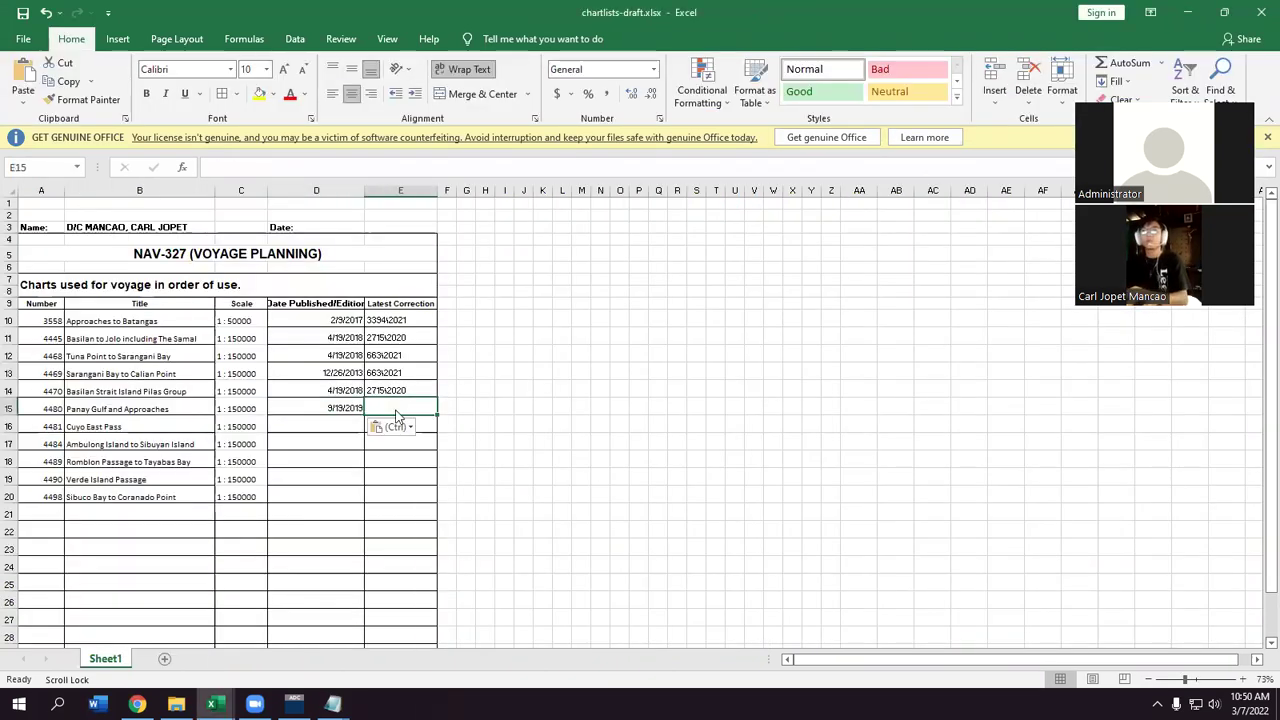
key(alt+Tab)
click(577, 522)
key(ctrl+c)
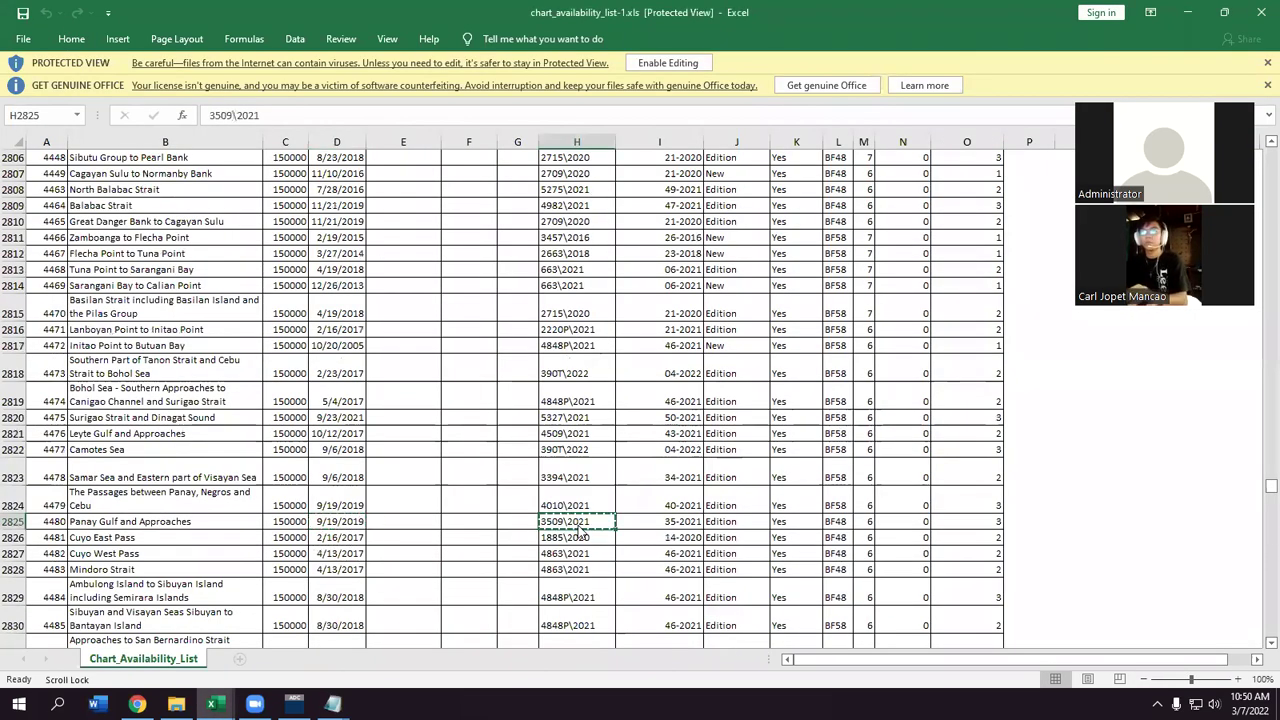
key(alt+Tab)
key(ctrl+v)
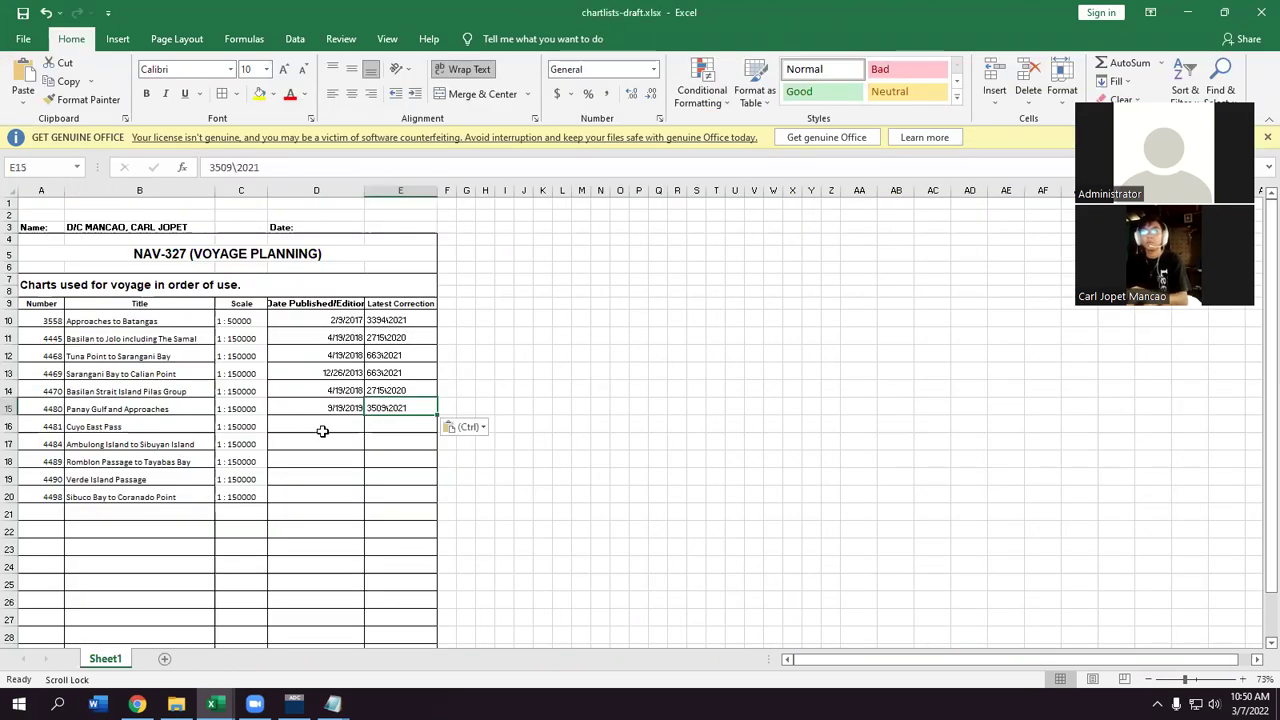
- Copy chart 4481's edition date 2/16/2017 from the availability list into cell D16 of chartlists-draft.xlsx
click(314, 426)
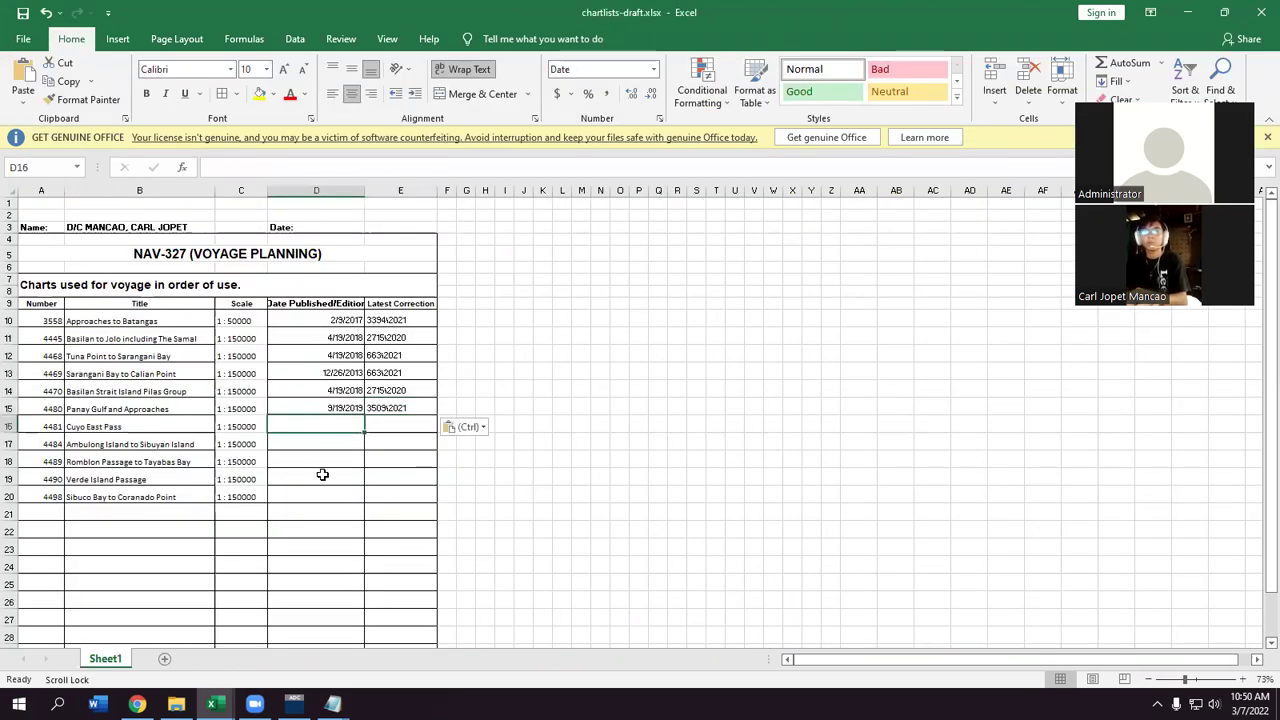
key(alt+Tab)
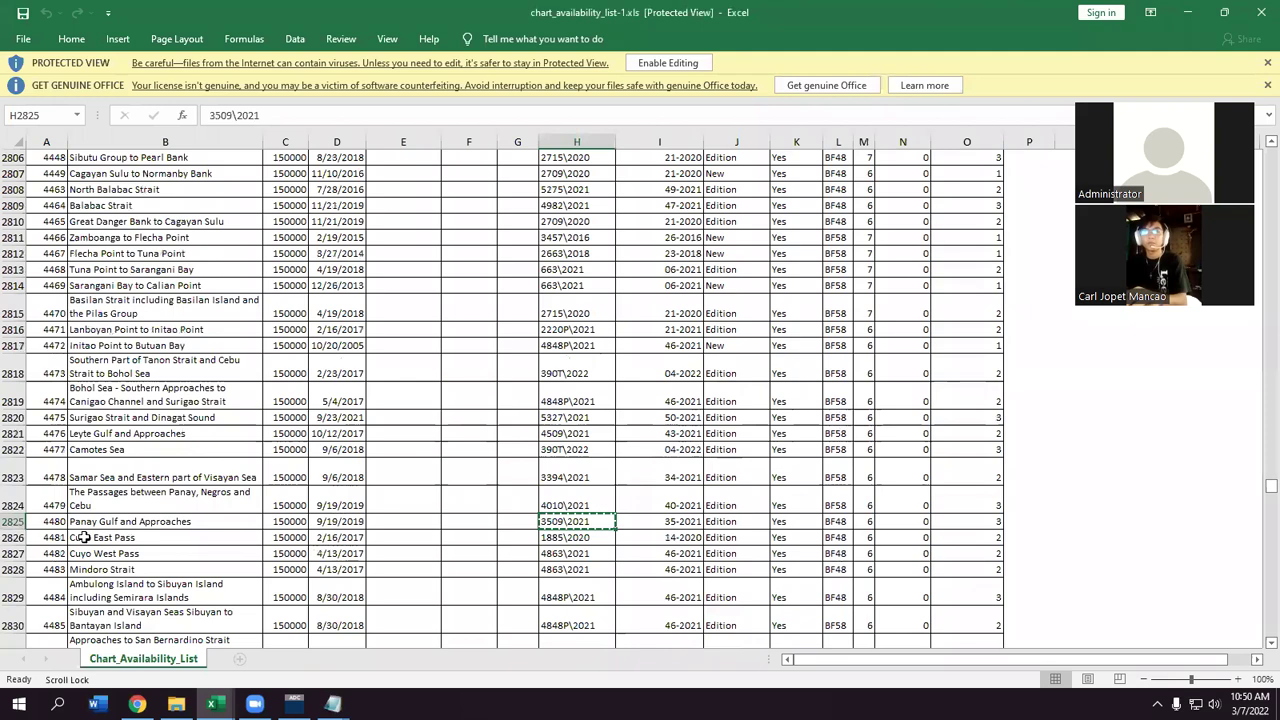
click(335, 540)
key(ctrl+c)
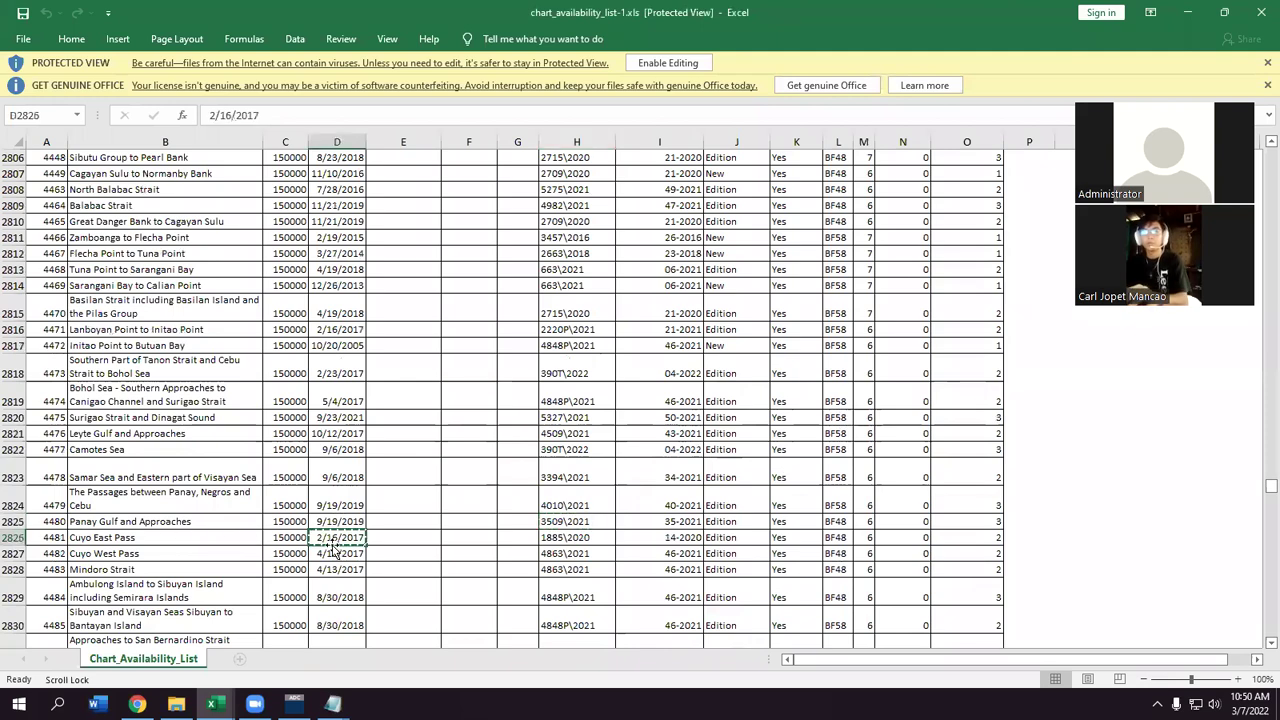
key(alt+Tab)
key(ctrl+v)
- Copy chart 4481's latest correction 1885\2020 from the availability list into cell E16 of chartlists-draft.xlsx
key(alt+Tab)
click(568, 540)
key(ctrl+c)
key(alt+Tab)
key(Right)
key(ctrl+v)
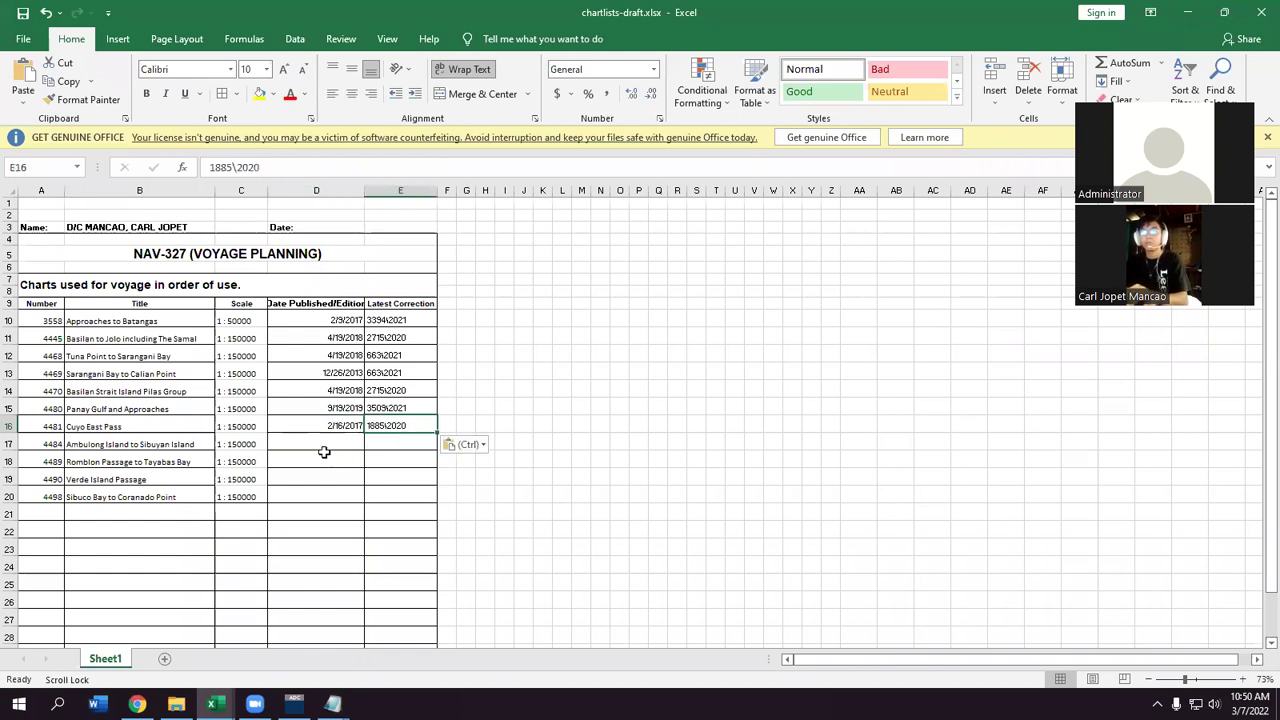
- Copy chart 4484's edition date 8/30/2018 from the availability list into cell D17 of chartlists-draft.xlsx
click(317, 443)
key(alt+Tab)
scroll(150, 540, down, 1)
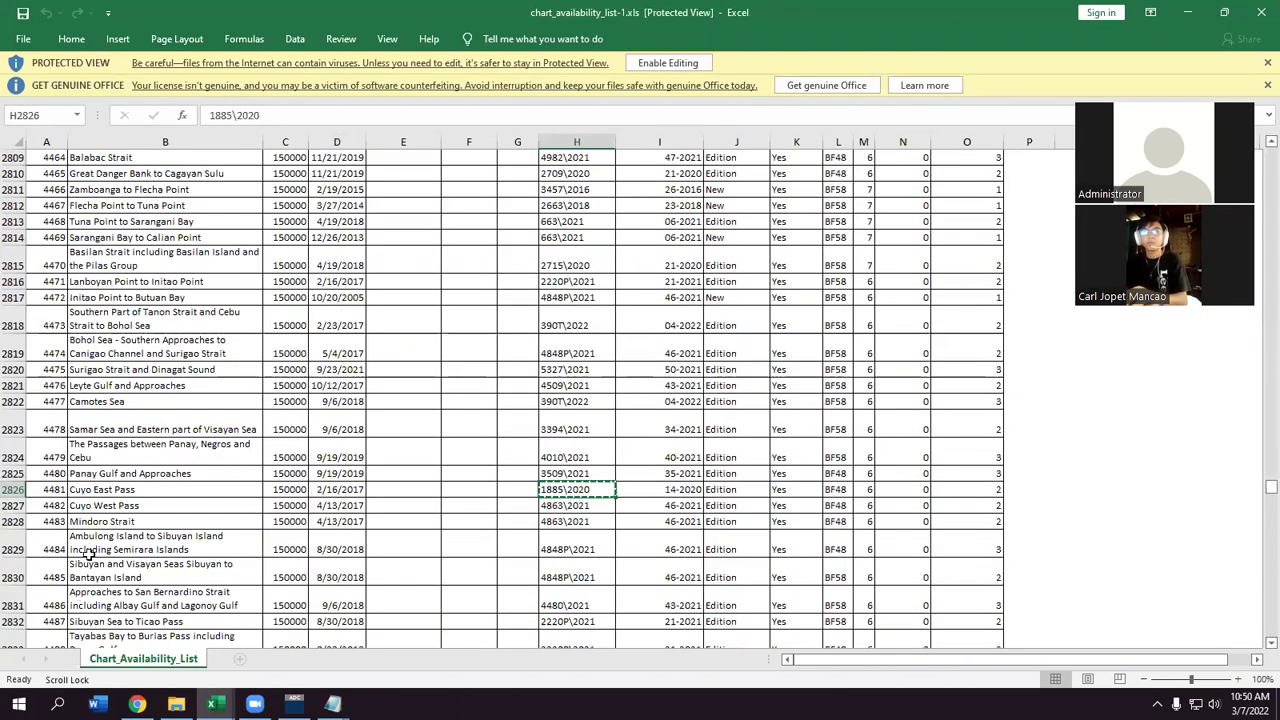
click(336, 549)
key(ctrl+c)
key(alt+Tab)
key(ctrl+v)
- Copy chart 4484's latest correction 4848P\2021 from the availability list into cell E17 of chartlists-draft.xlsx
key(Right)
key(alt+Tab)
click(586, 550)
key(ctrl+c)
key(alt+Tab)
key(ctrl+v)
- Copy chart 4489's edition date 8/23/2018 from the availability list into cell D18 of chartlists-draft.xlsx
click(310, 463)
key(alt+Tab)
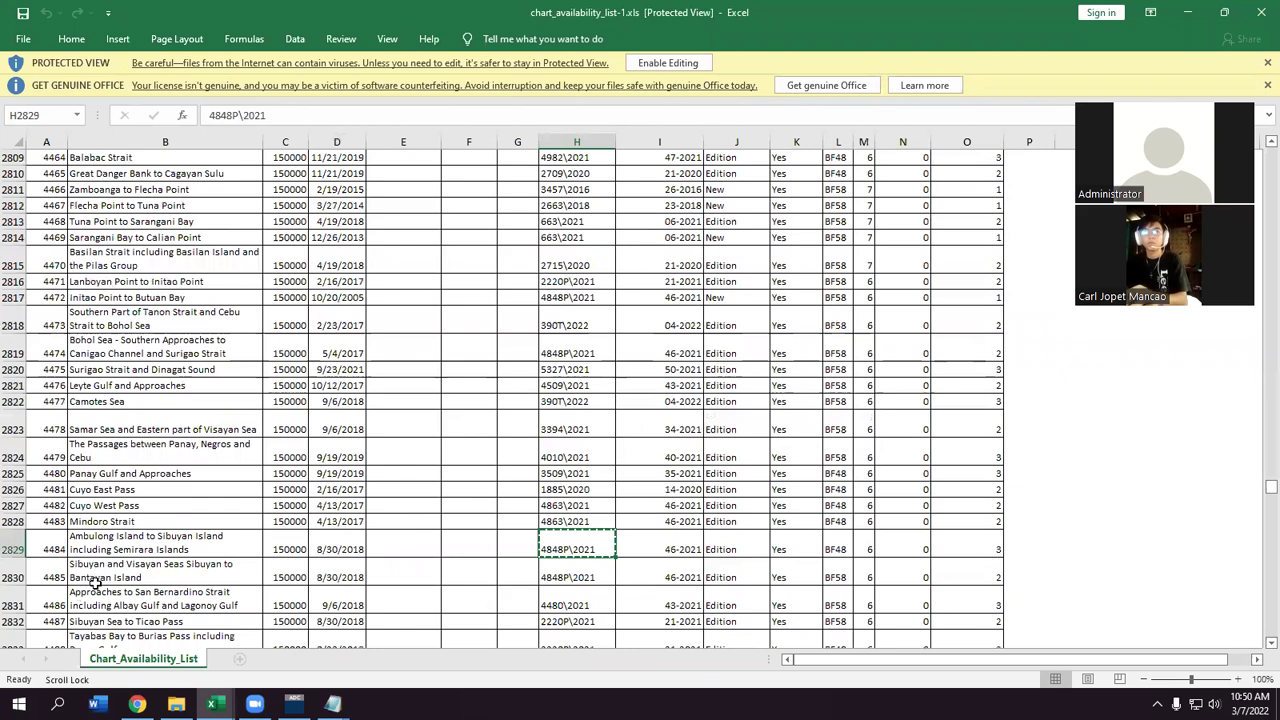
scroll(88, 618, down, 3)
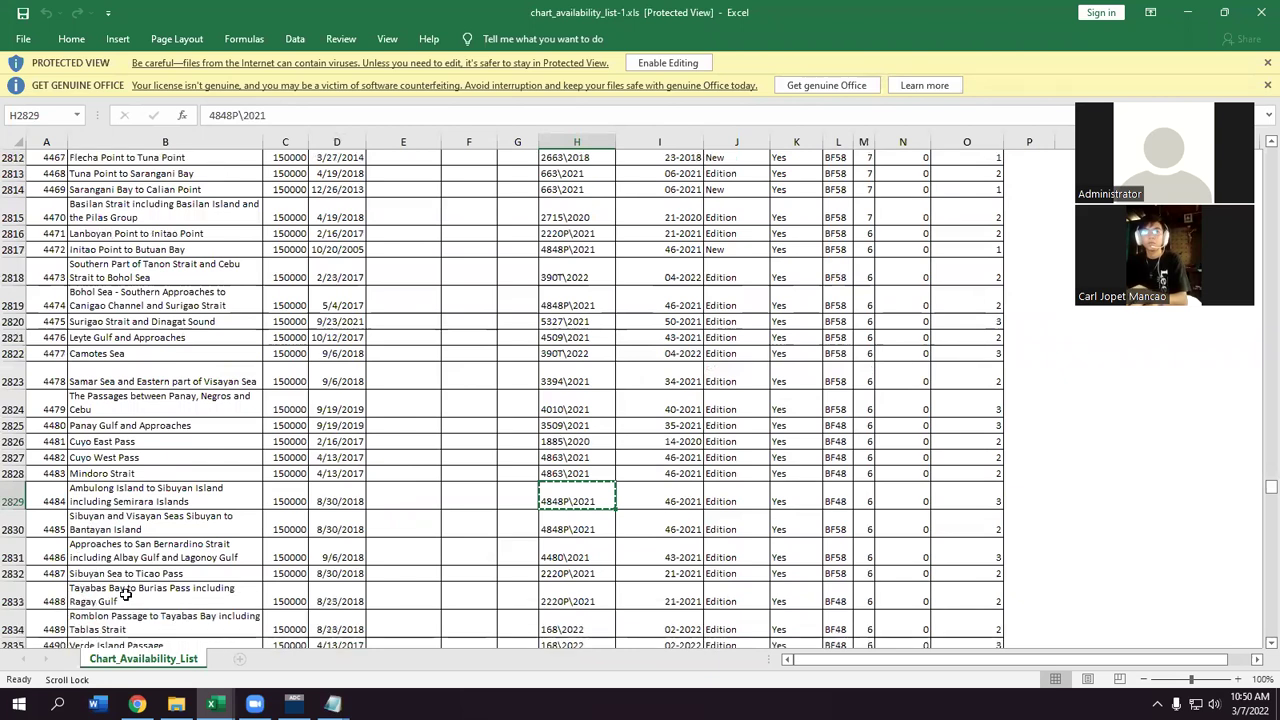
scroll(122, 592, down, 3)
click(343, 584)
key(ctrl+c)
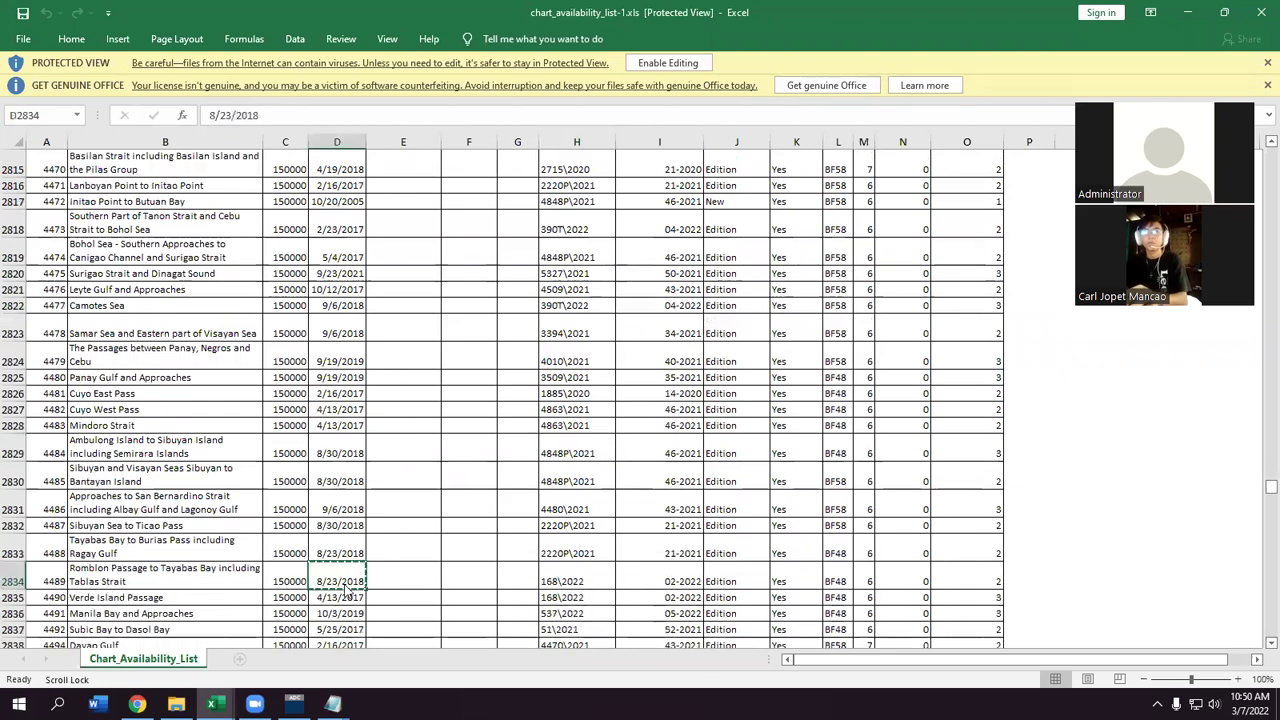
key(alt+Tab)
key(ctrl+v)
- Copy chart 4489's latest correction 168\2022 from the availability list into cell E18 of chartlists-draft.xlsx
key(alt+Tab)
click(577, 581)
key(ctrl+c)
key(alt+Tab)
key(Right)
key(ctrl+v)
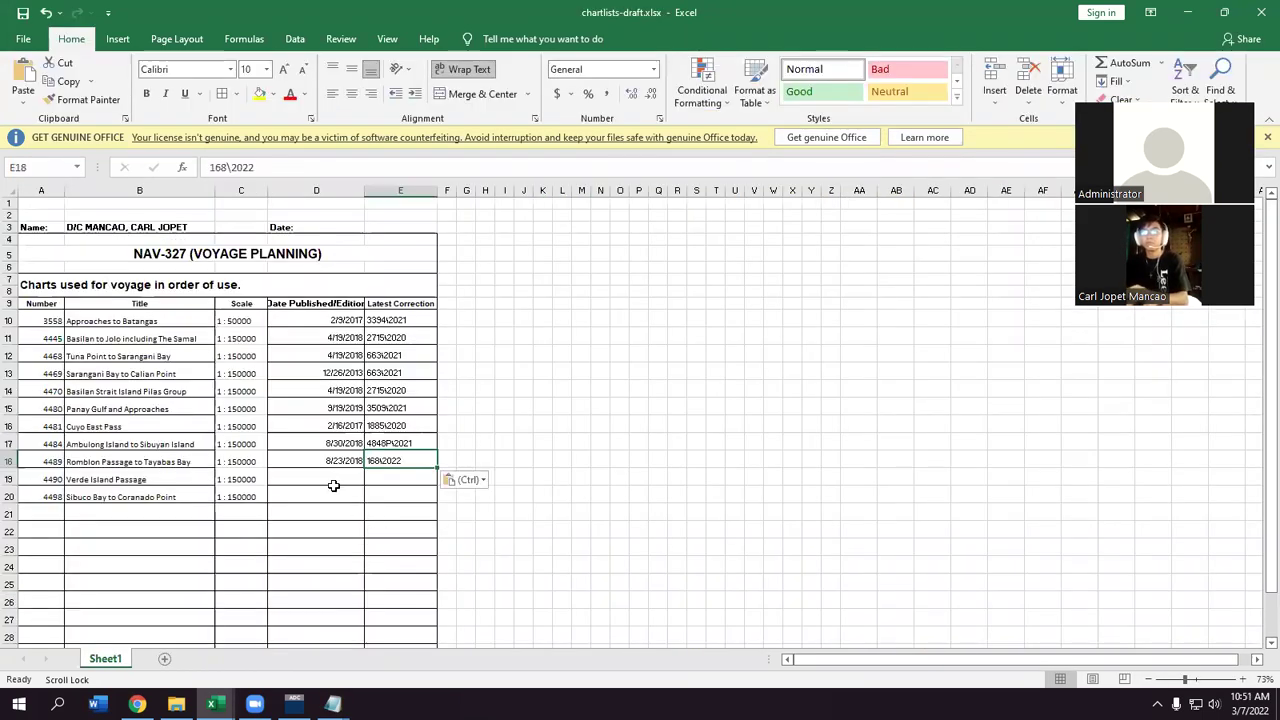
- Copy chart 4490's edition date 4/13/2017 from the availability list into cell D19 of chartlists-draft.xlsx
click(334, 488)
key(alt+Tab)
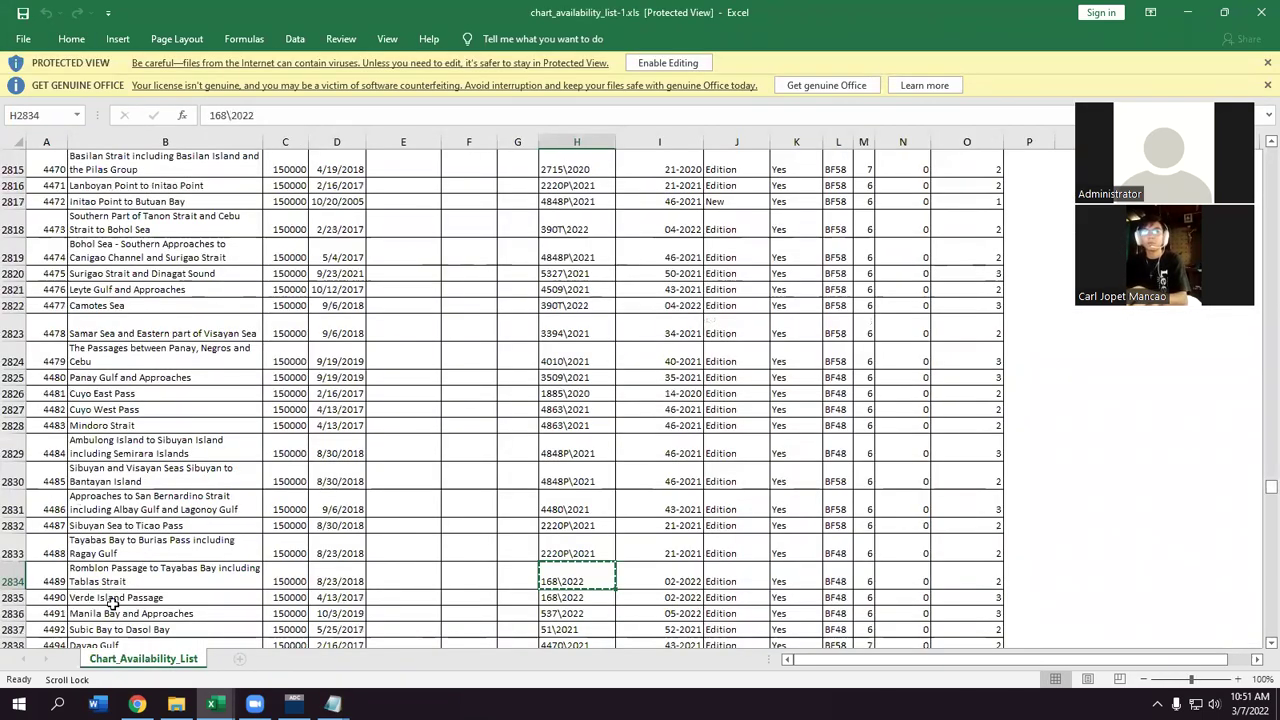
click(342, 598)
key(ctrl+c)
key(alt+Tab)
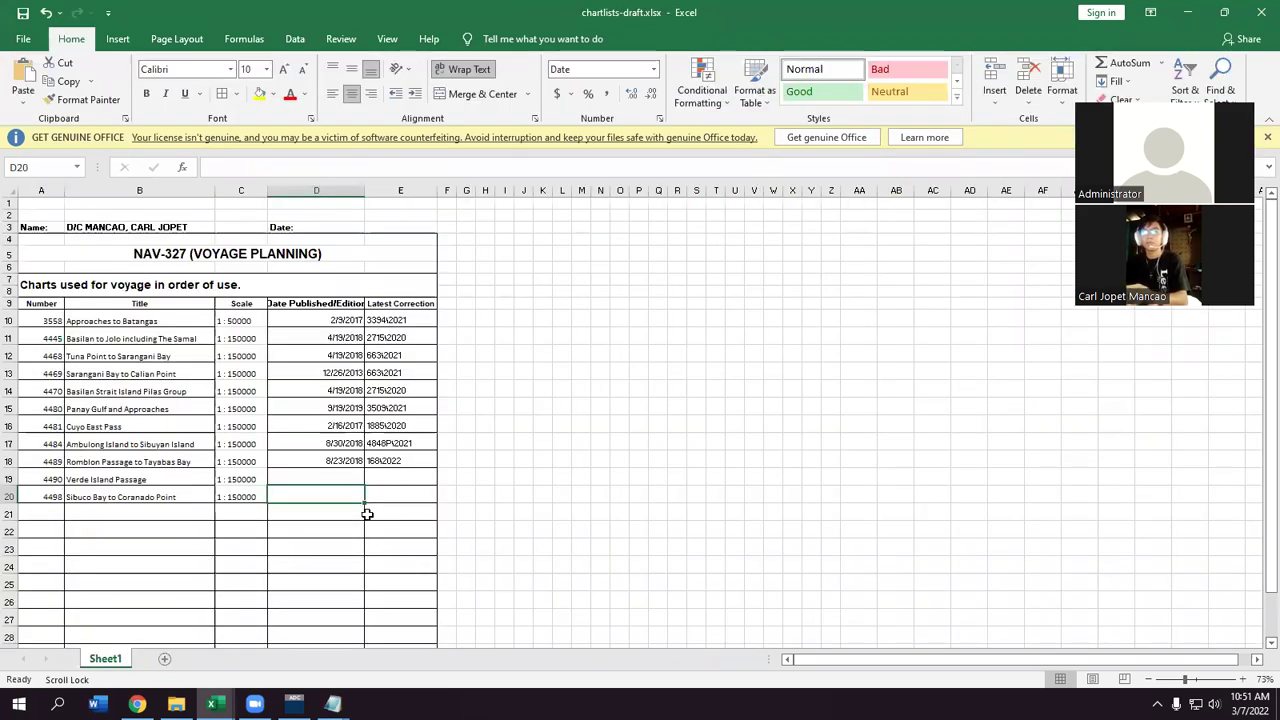
click(346, 465)
click(346, 477)
key(ctrl+c)
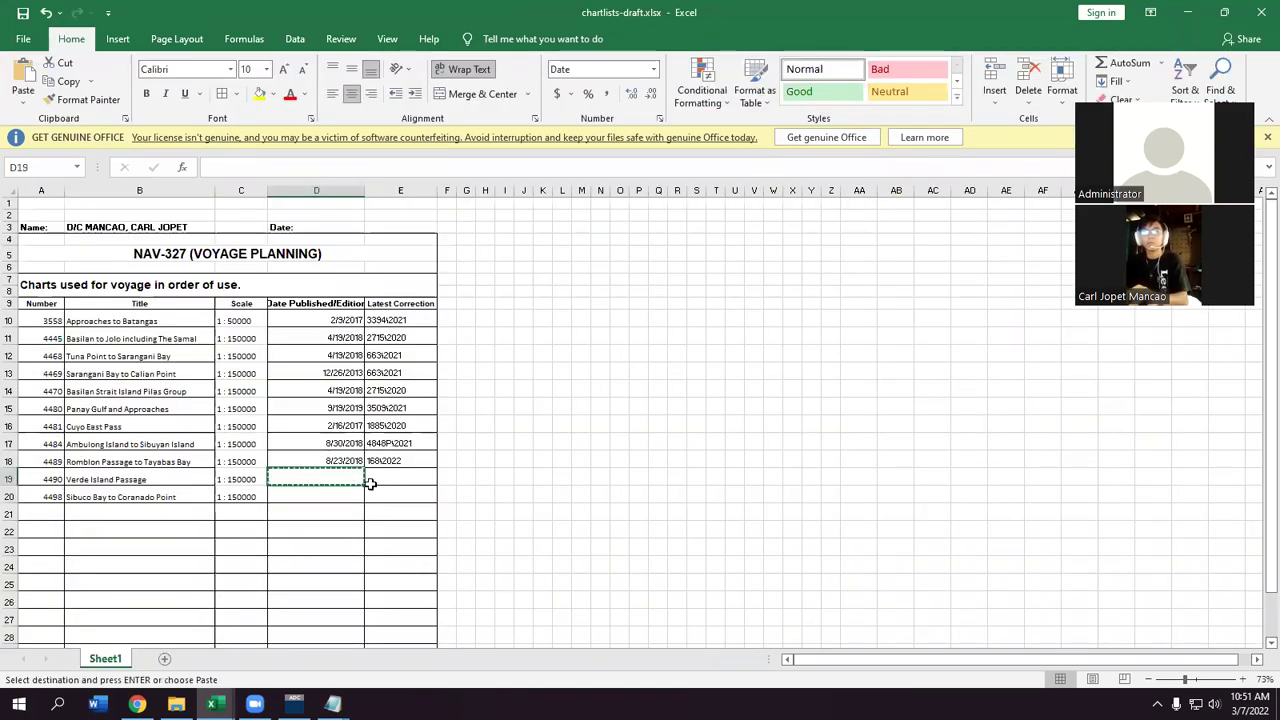
key(alt+Tab)
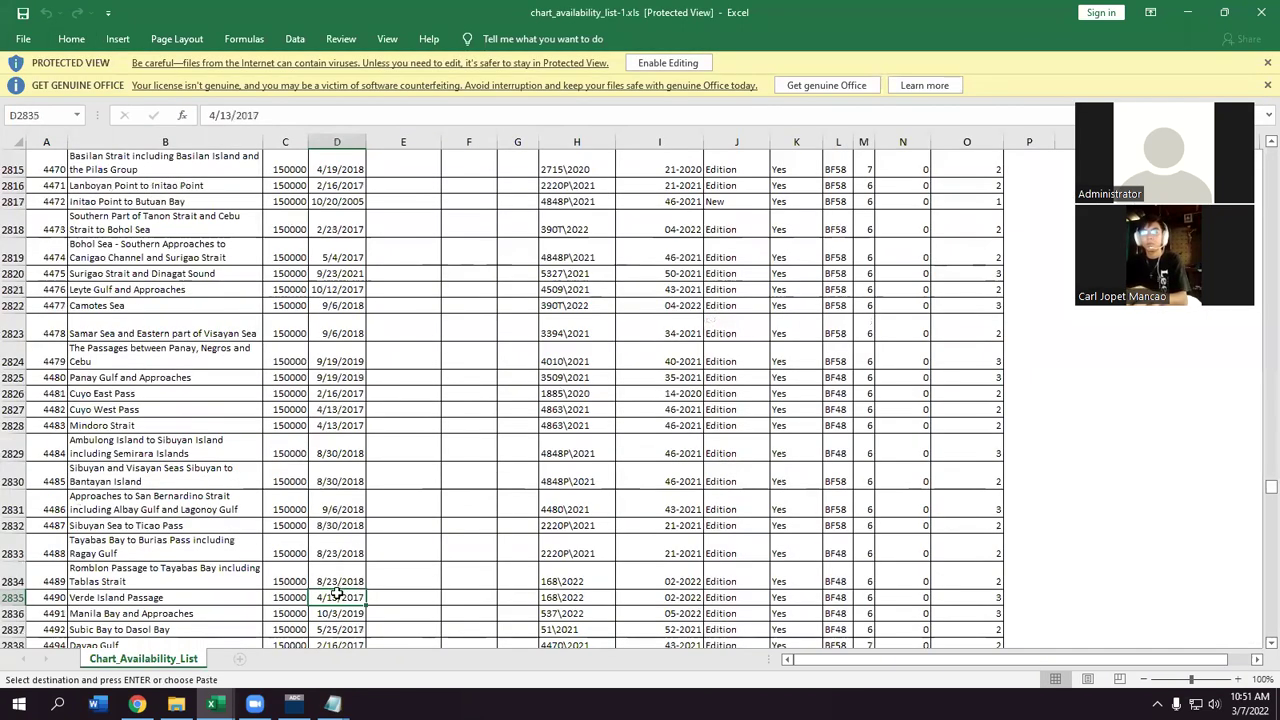
key(Escape)
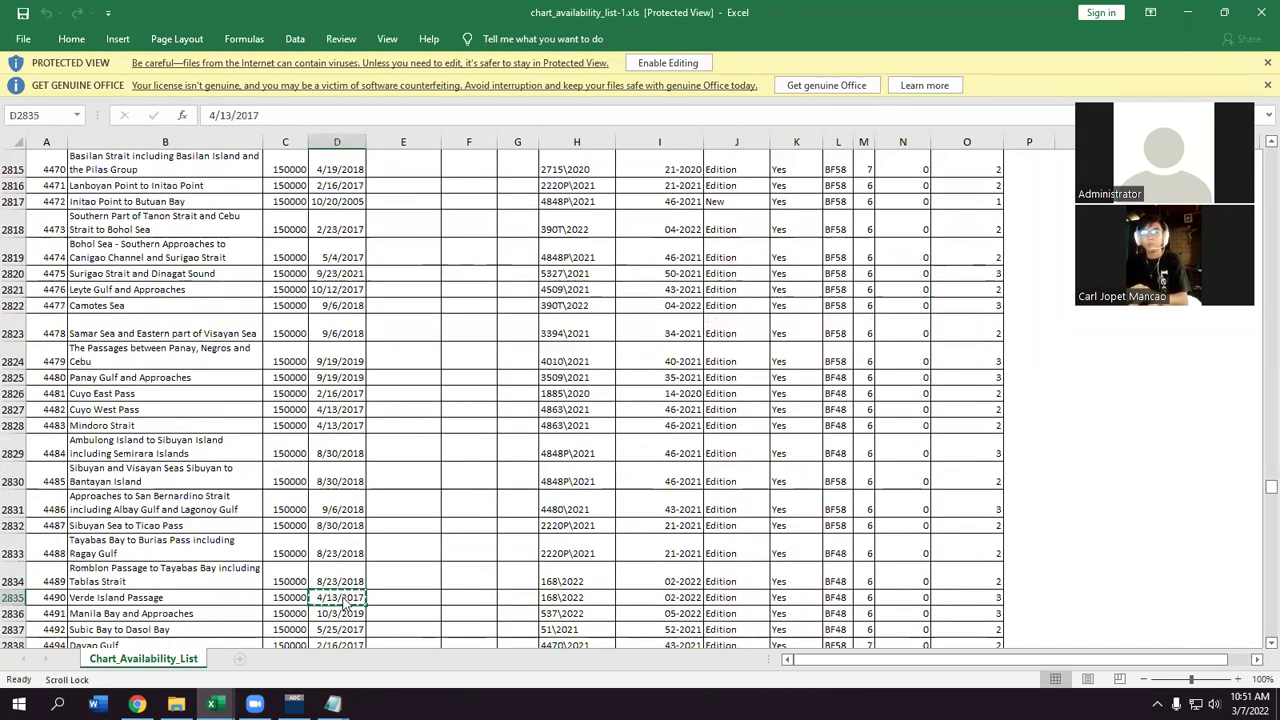
key(alt+Tab)
key(ctrl+v)
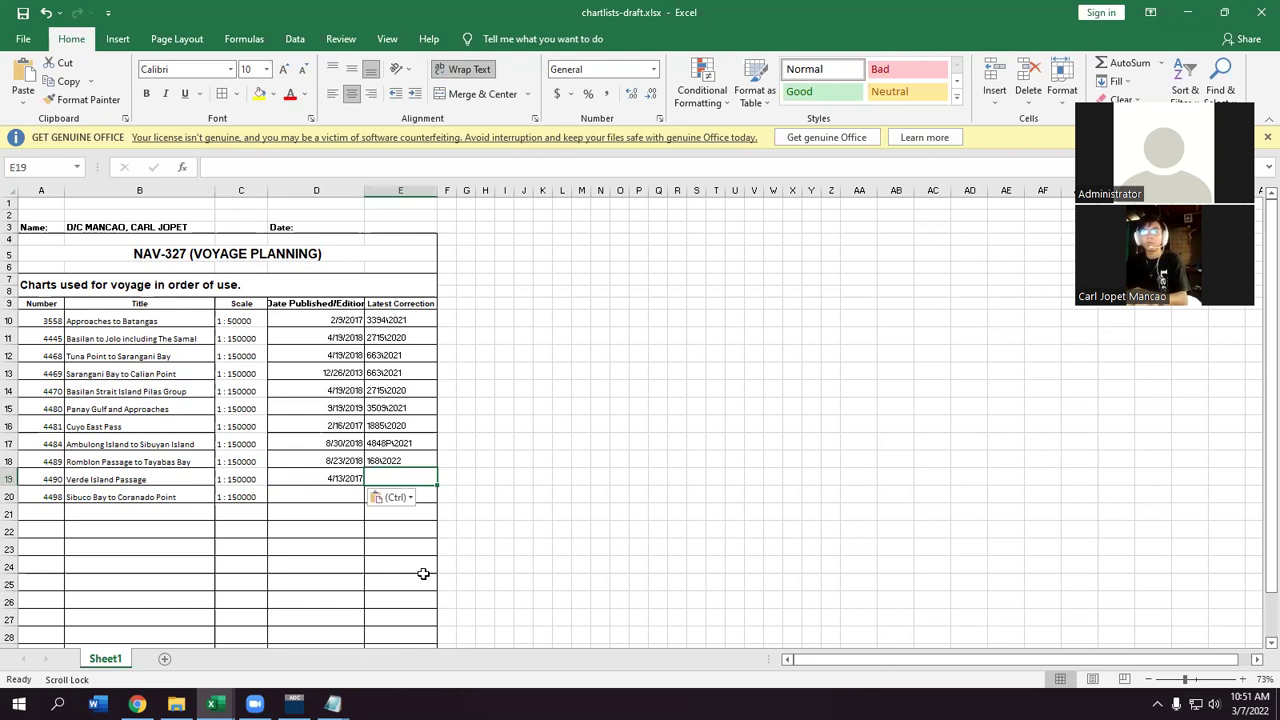
- Copy chart 4490's latest correction 168\2022 from the availability list into cell E19 of chartlists-draft.xlsx
key(alt+Tab)
click(560, 598)
key(ctrl+c)
key(alt+Tab)
click(426, 480)
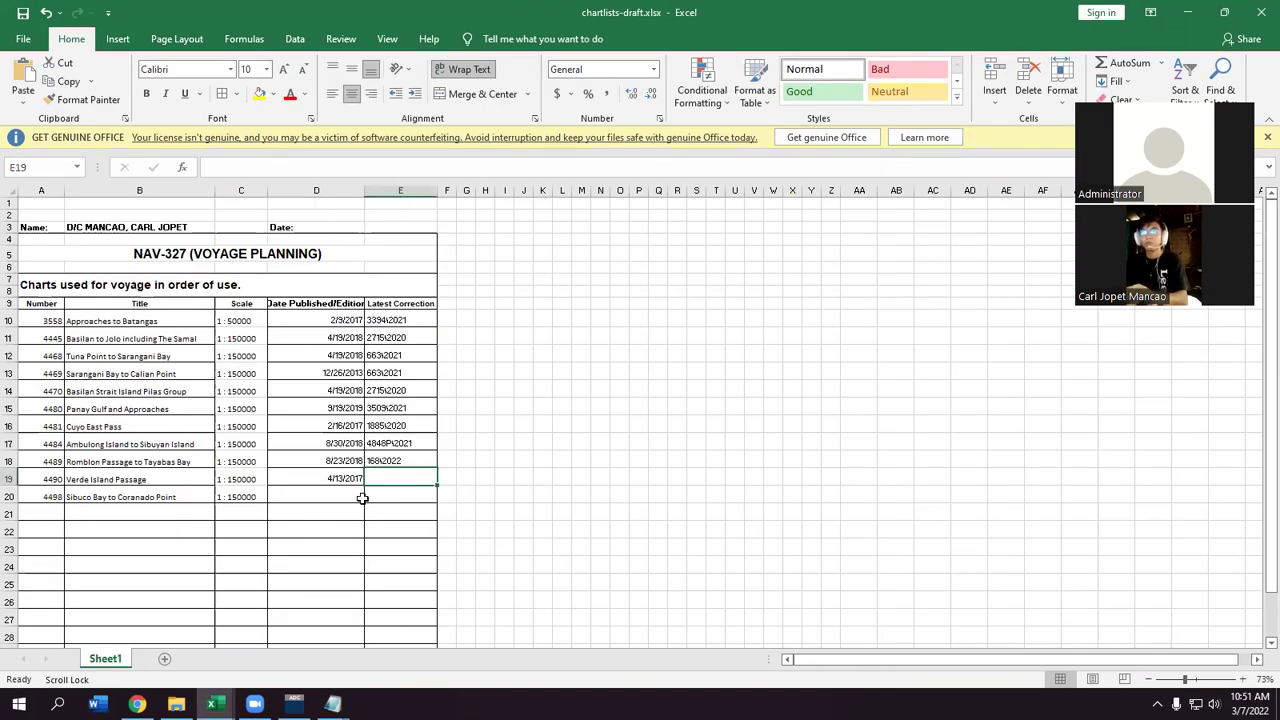
key(ctrl+v)
- Copy chart 4498's edition date 4/19/2018 from the availability list into cell D20 of chartlists-draft.xlsx
click(332, 501)
key(alt+Tab)
scroll(120, 513, down, 8)
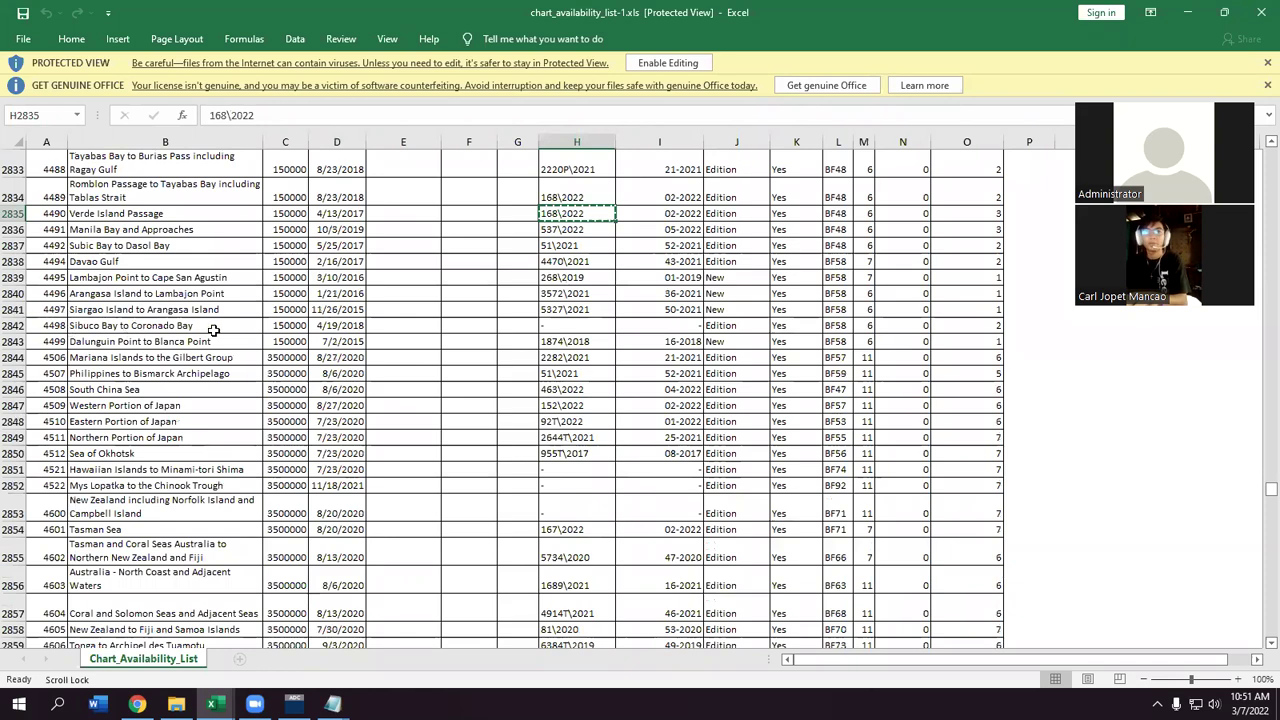
click(335, 326)
key(ctrl+c)
key(alt+Tab)
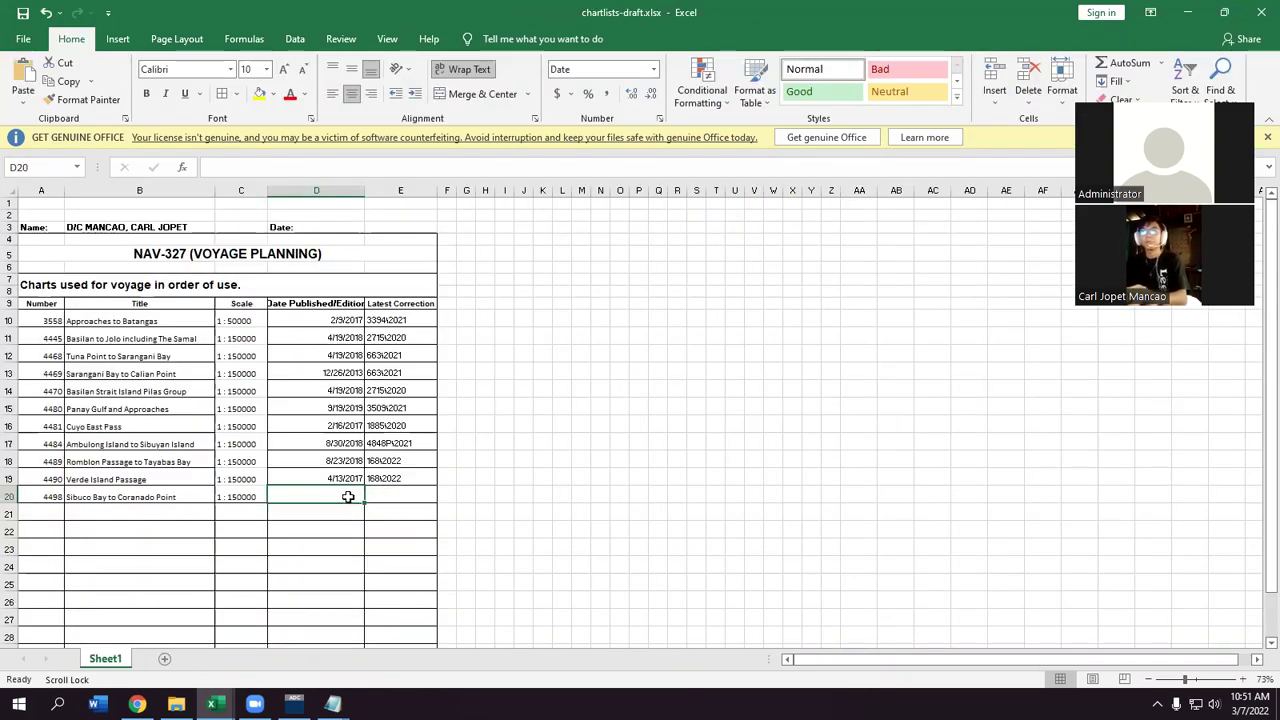
key(ctrl+v)
- Copy chart 4498's latest correction entry "-" from the availability list into cell E20 of chartlists-draft.xlsx
key(alt+Tab)
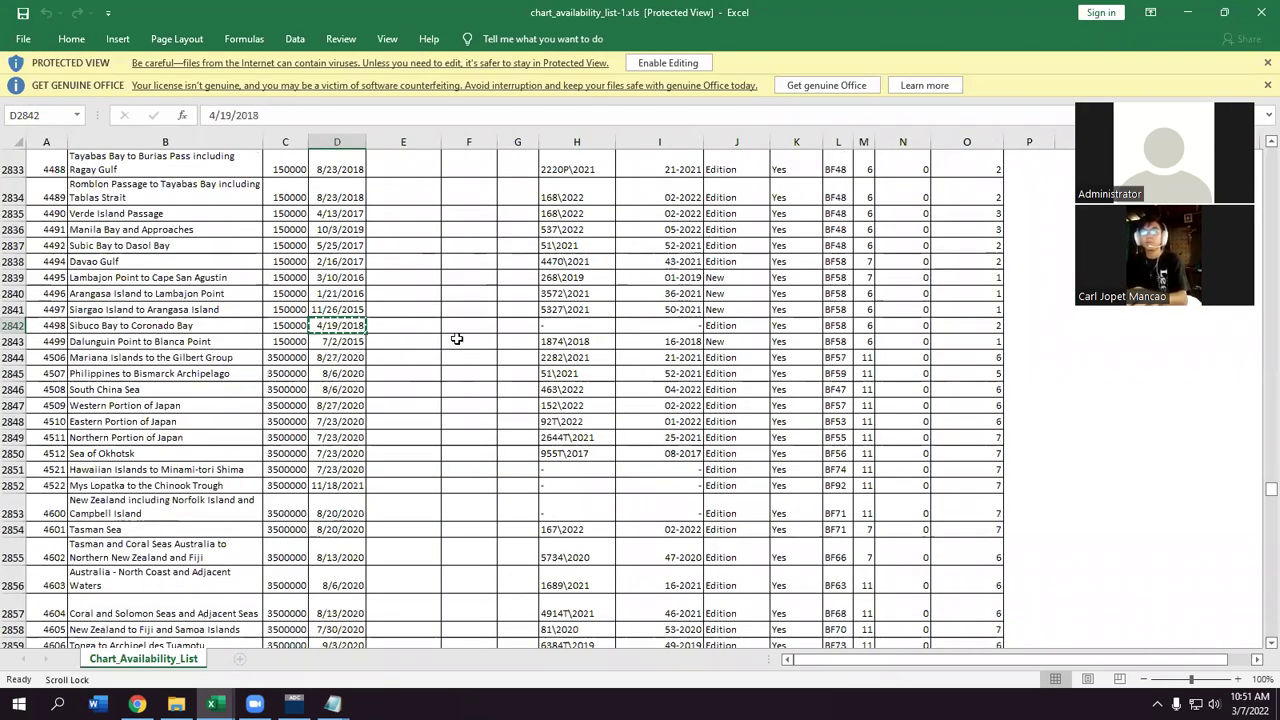
click(563, 327)
key(ctrl+c)
key(alt+Tab)
key(ctrl+v)
key(alt+Tab)
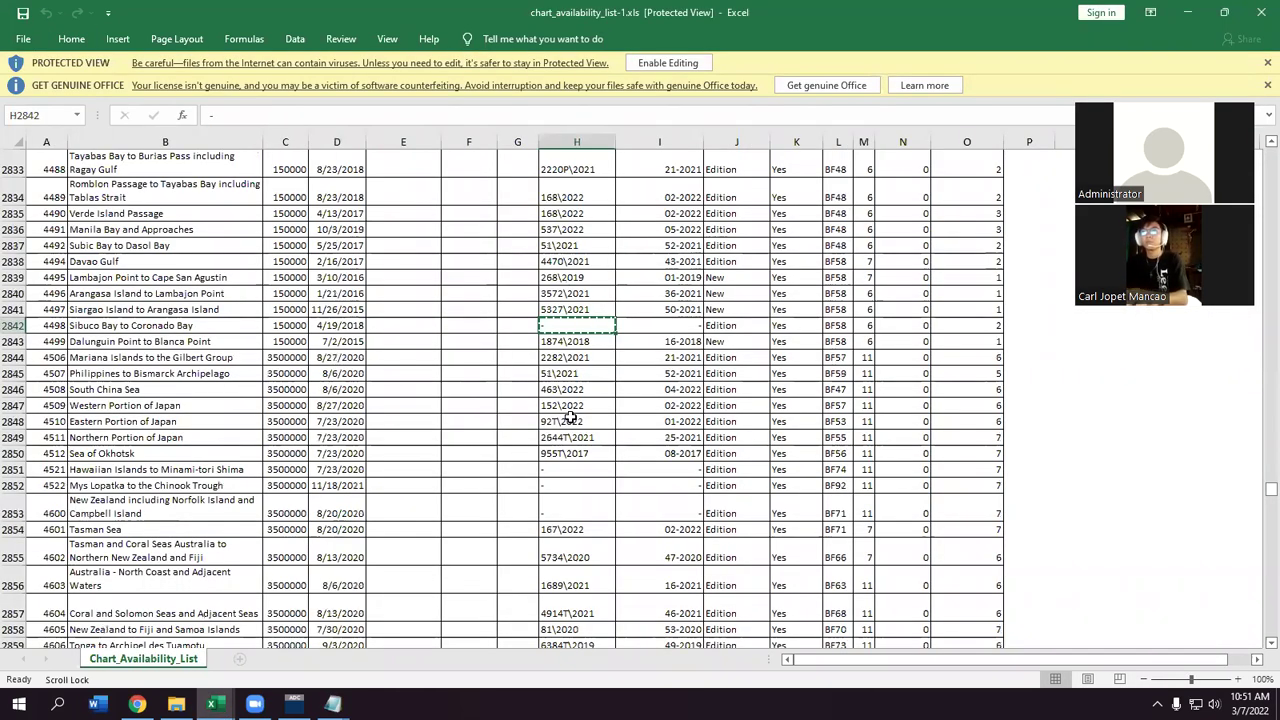
scroll(449, 443, up, 1)
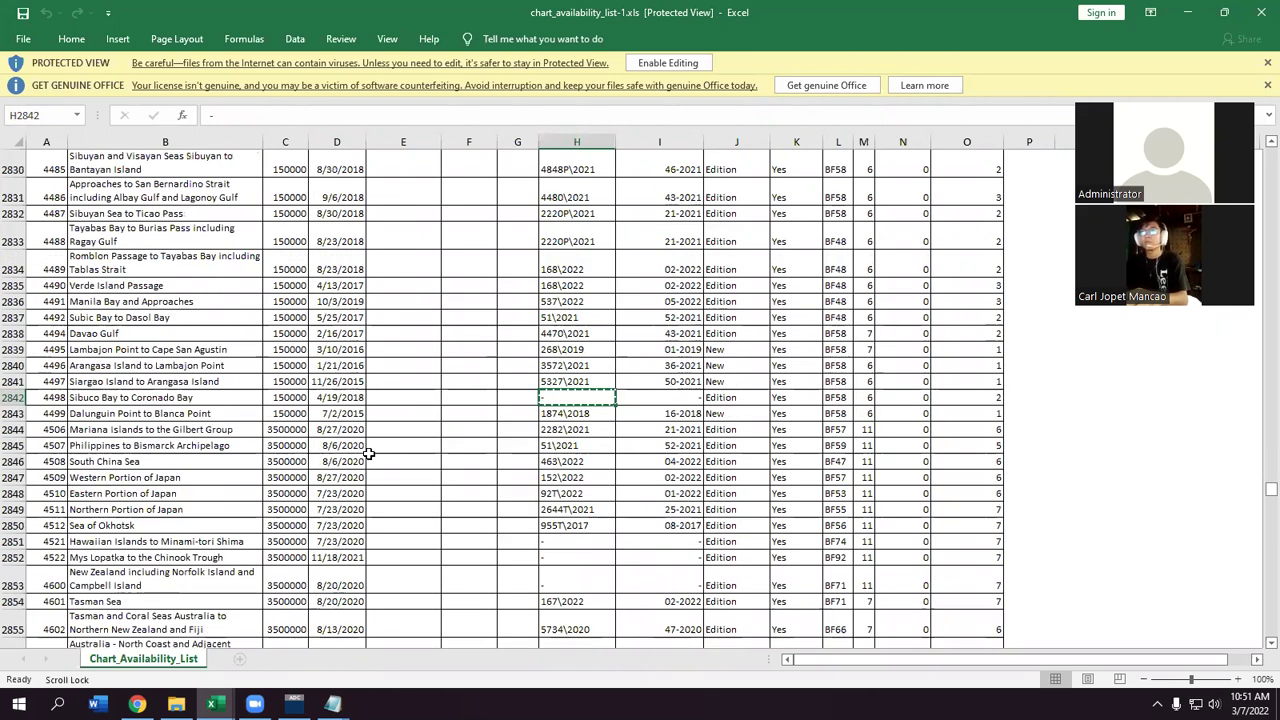
key(alt+Tab)
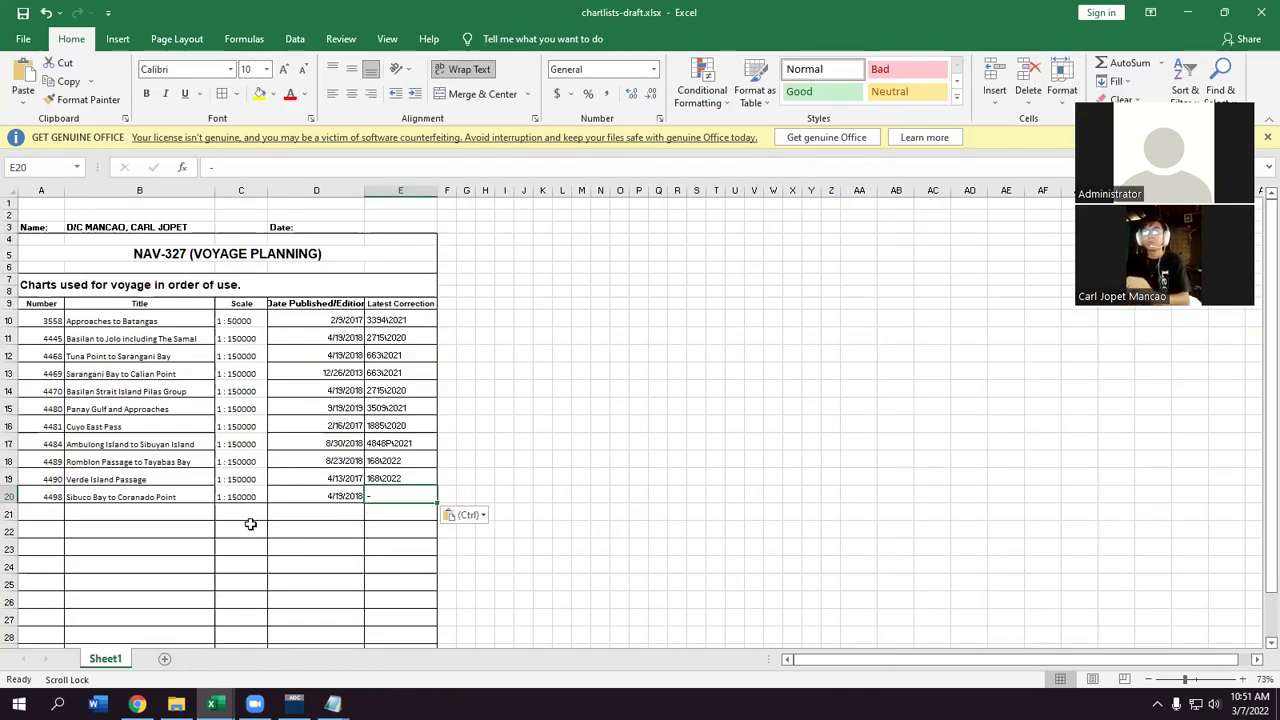
scroll(249, 524, down, 5)
scroll(248, 523, up, 5)
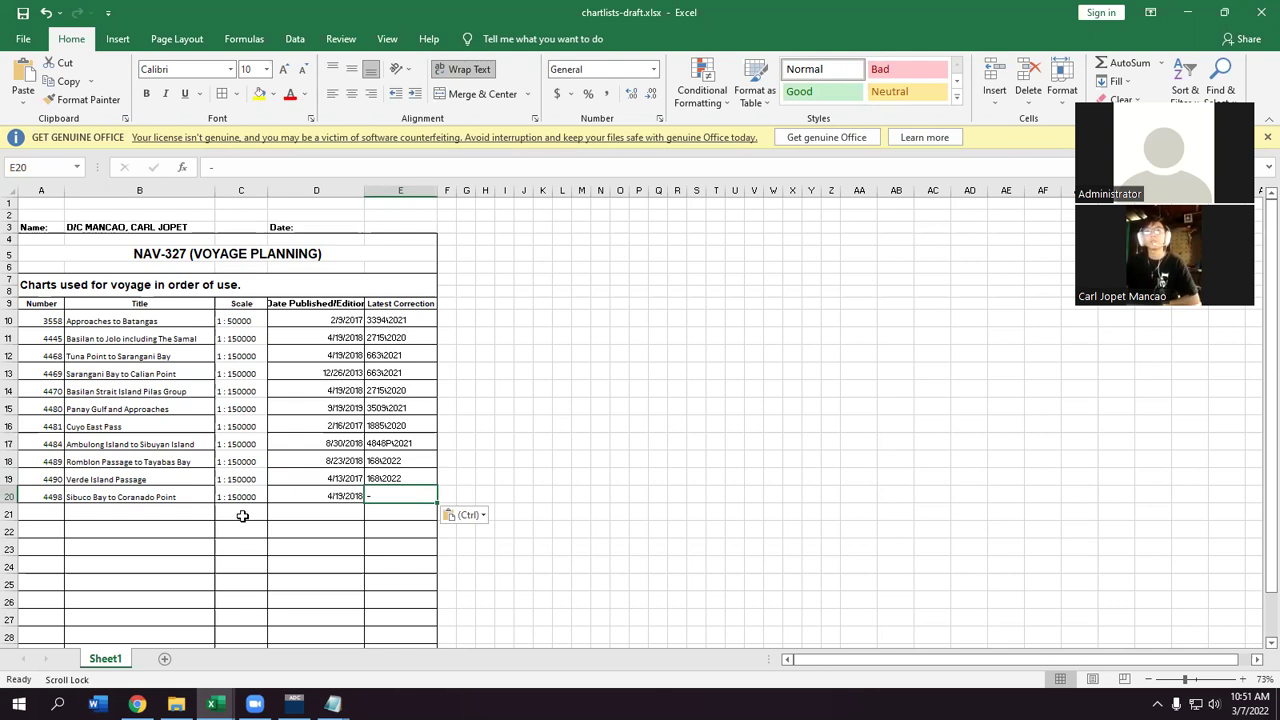
- Save the workbook, and save a copy in the Downloads folder as FINALROUTE-GENSANTOBATANGAS-chartlists-draft.xlsx
click(22, 39)
click(55, 223)
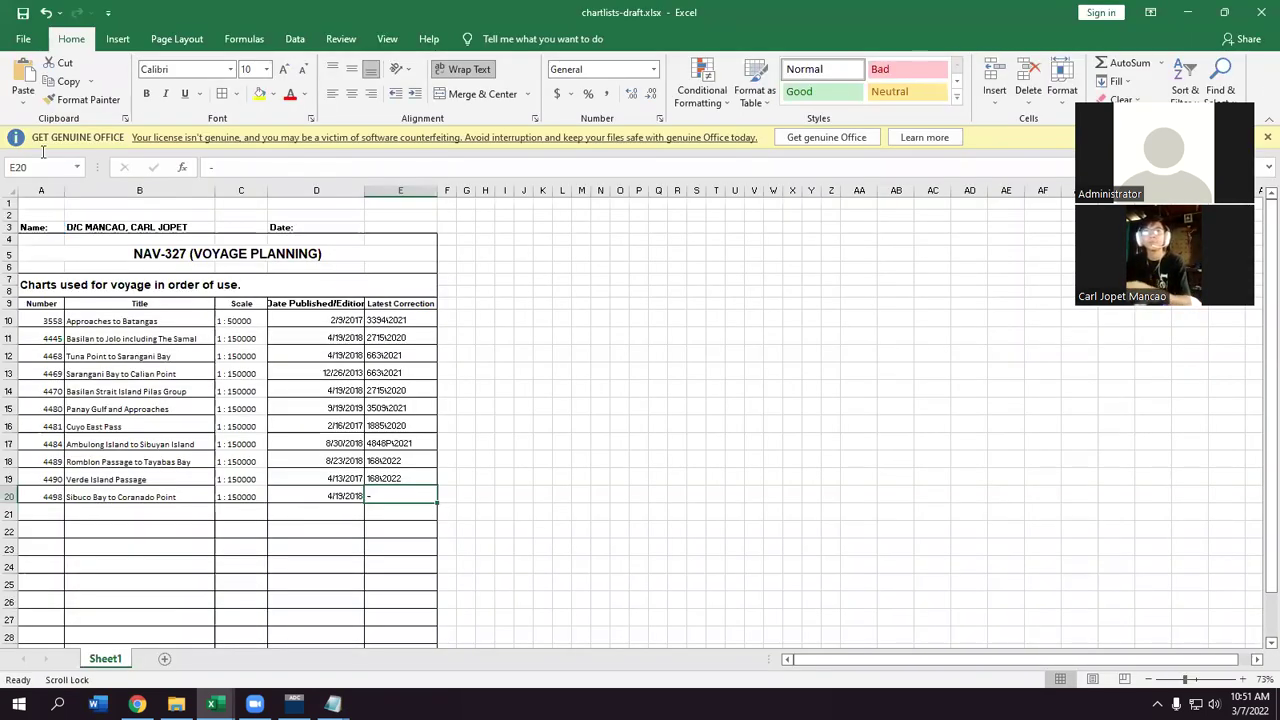
click(25, 38)
click(50, 254)
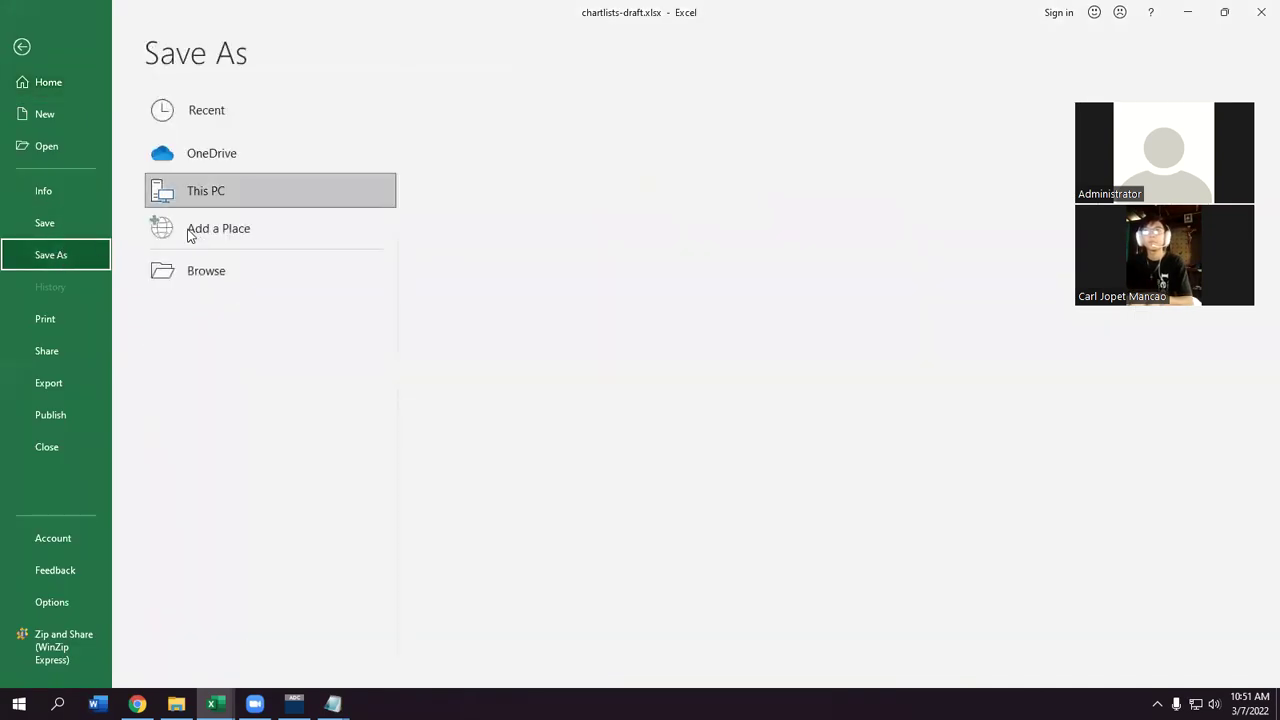
click(492, 195)
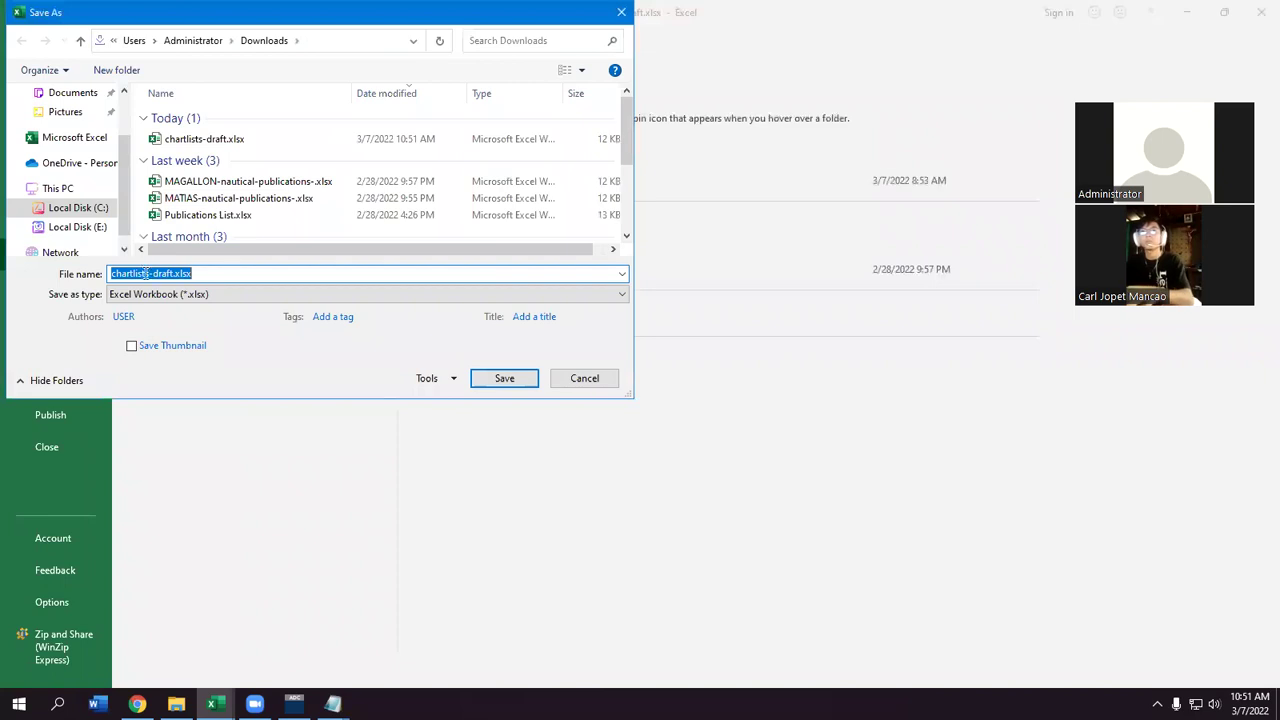
click(113, 273)
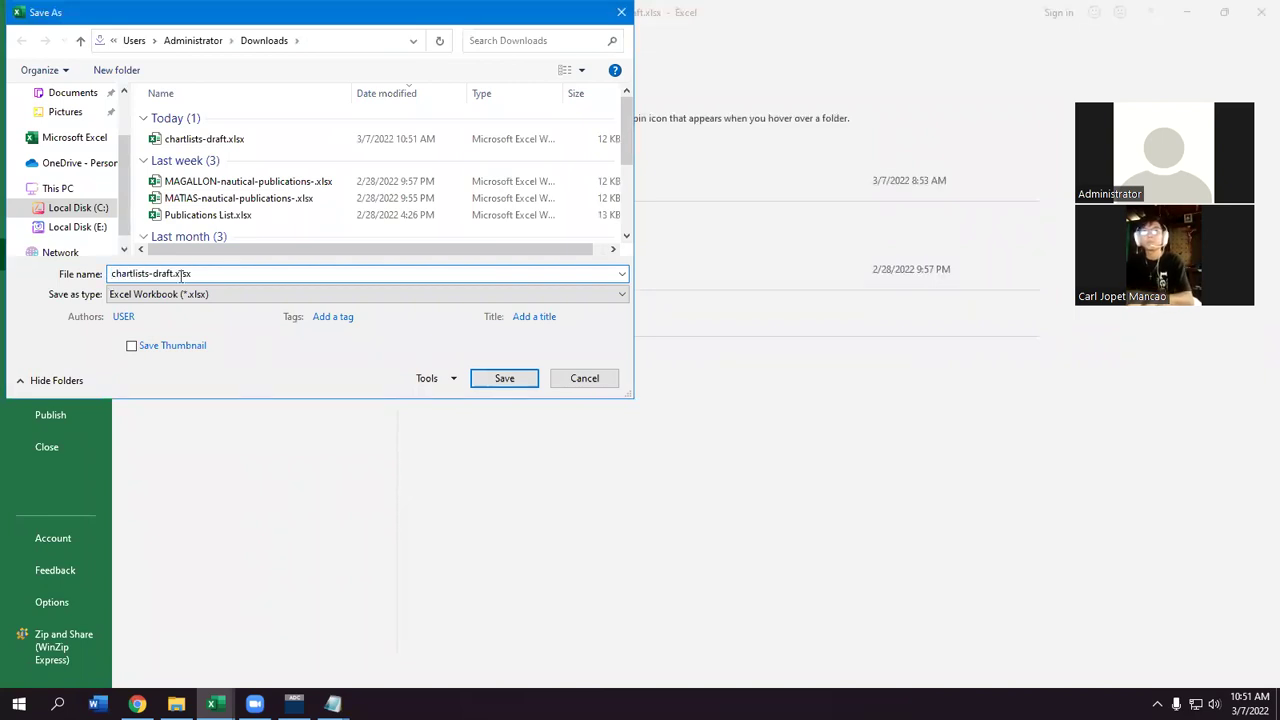
text(FINAL ROUTE)
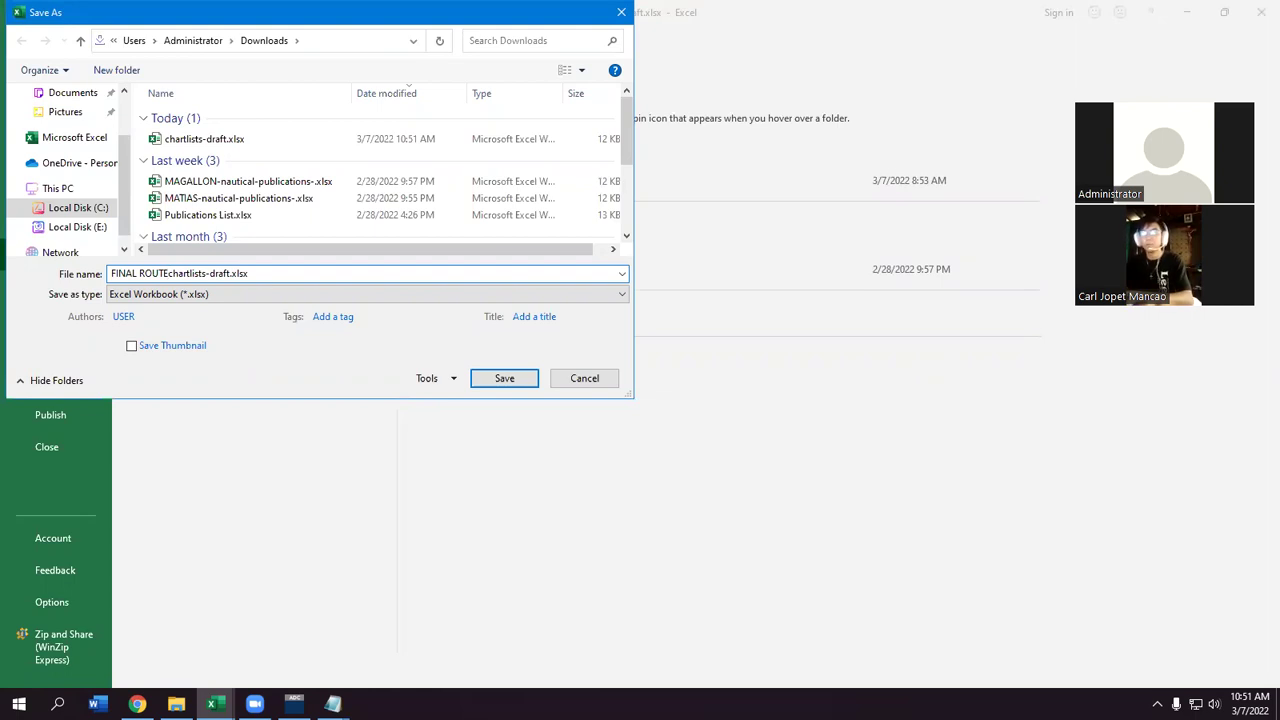
key(BackSpace)
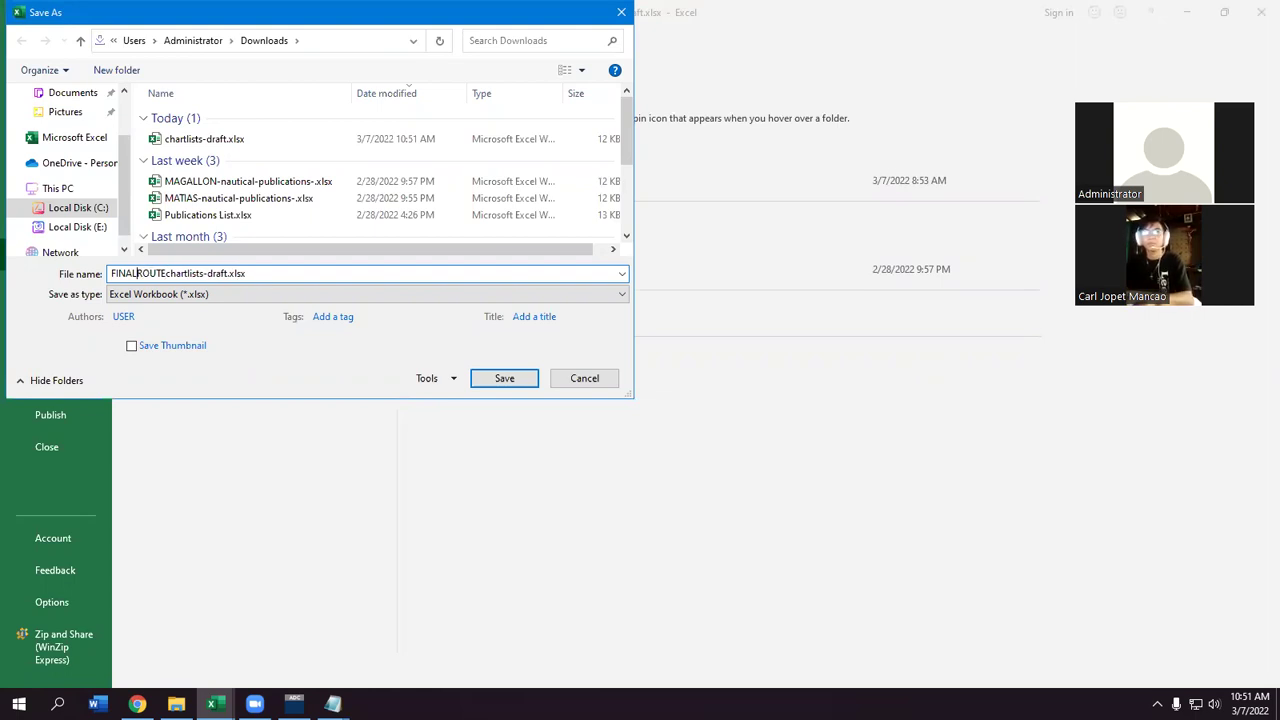
text(-GENSANTO)
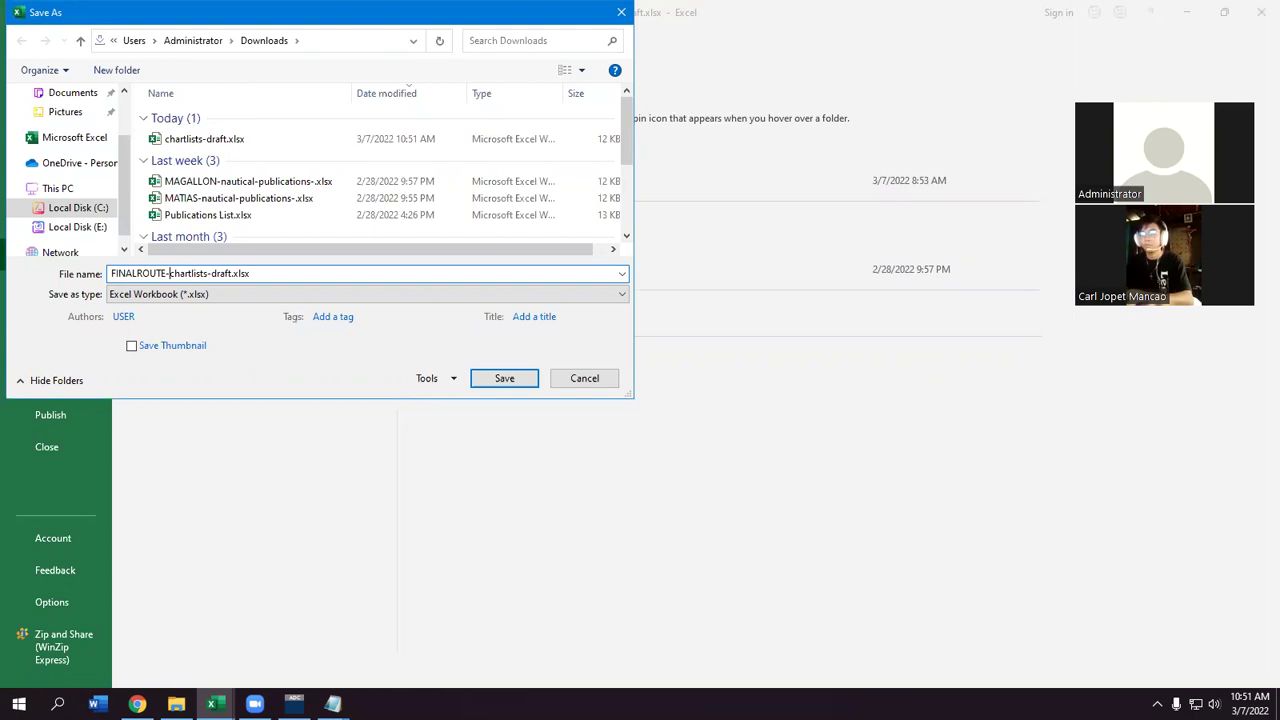
text(BATANGAS)
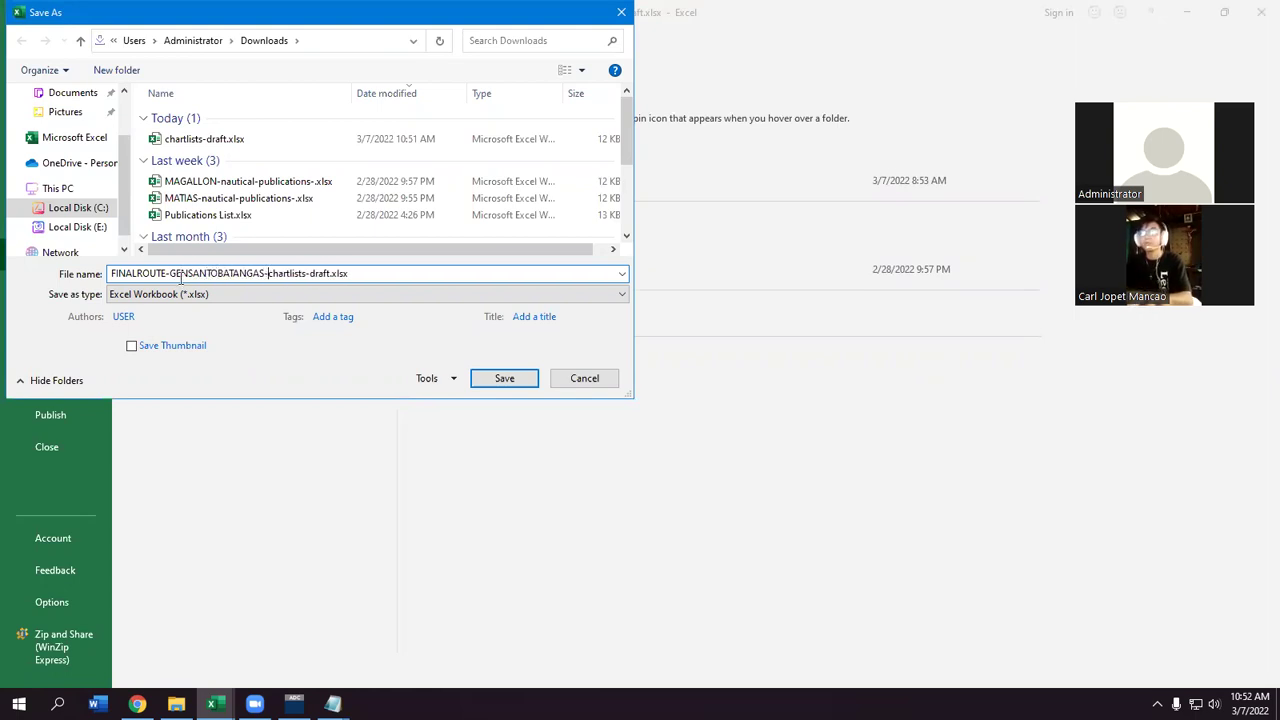
click(512, 379)
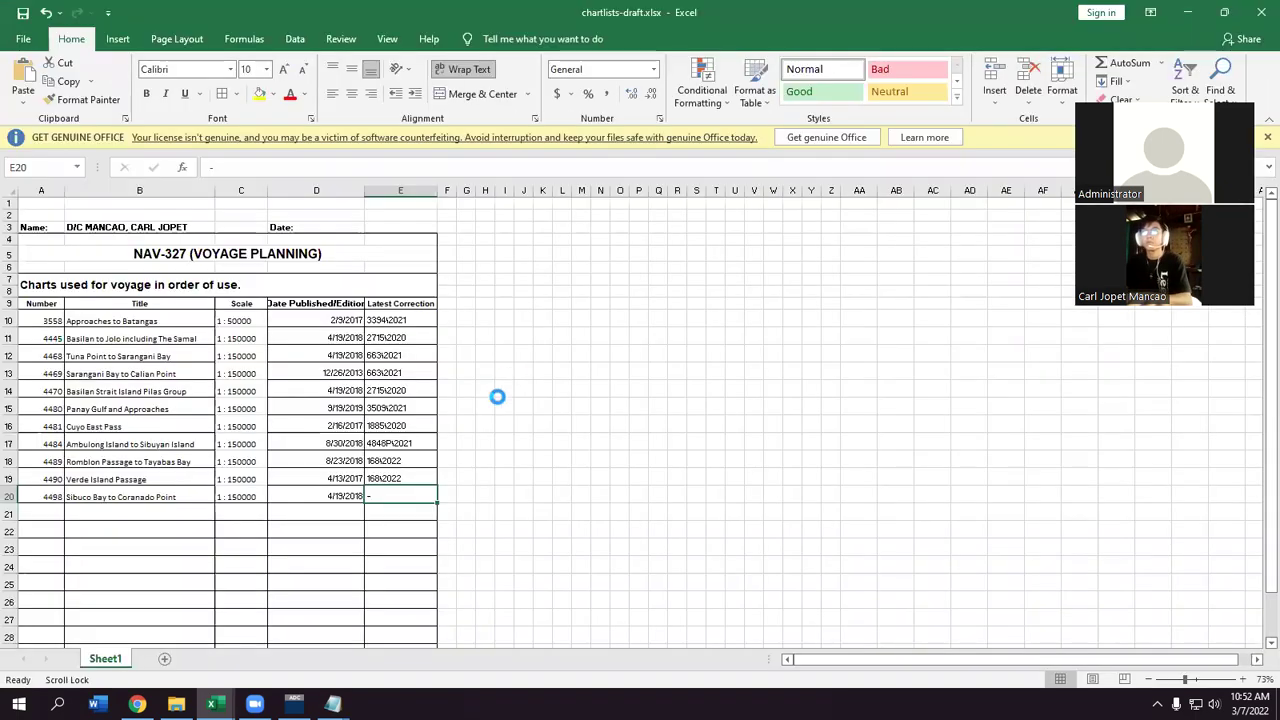
- Switch to ADMIRALTY Digital Catalogue and view the planned route with its selected charts on the map
click(293, 704)
scroll(597, 470, down, 1)
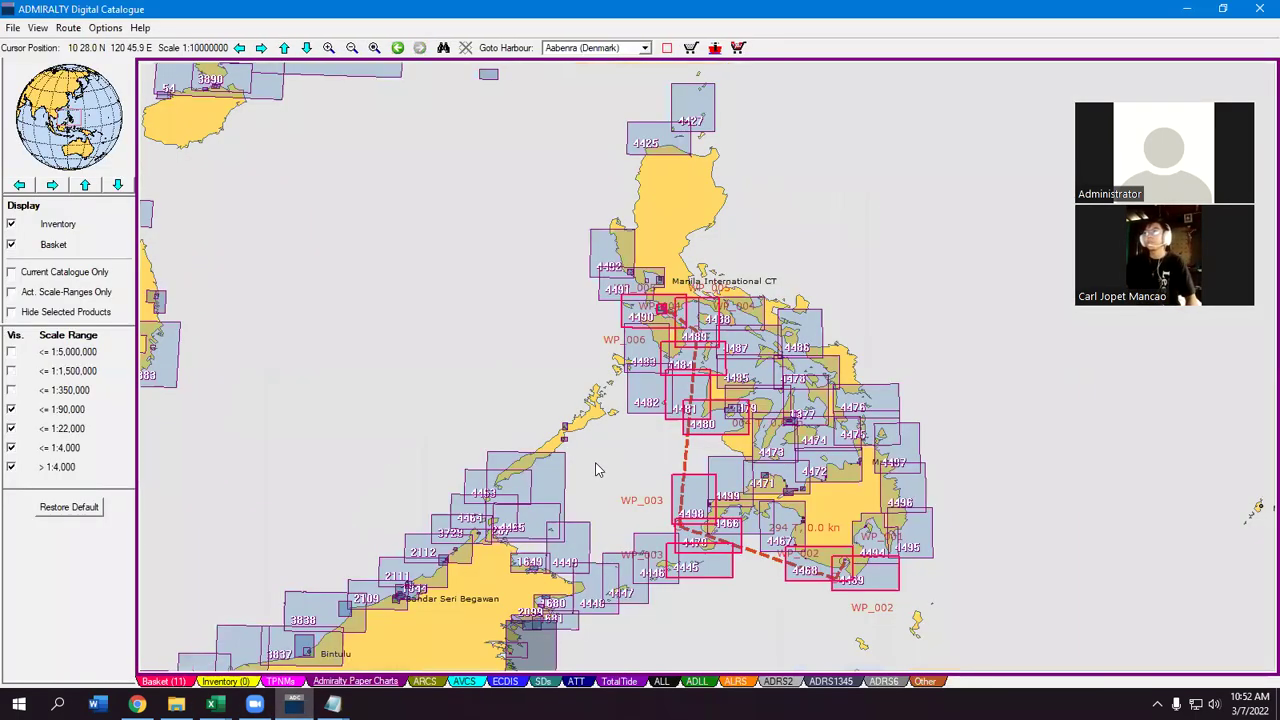